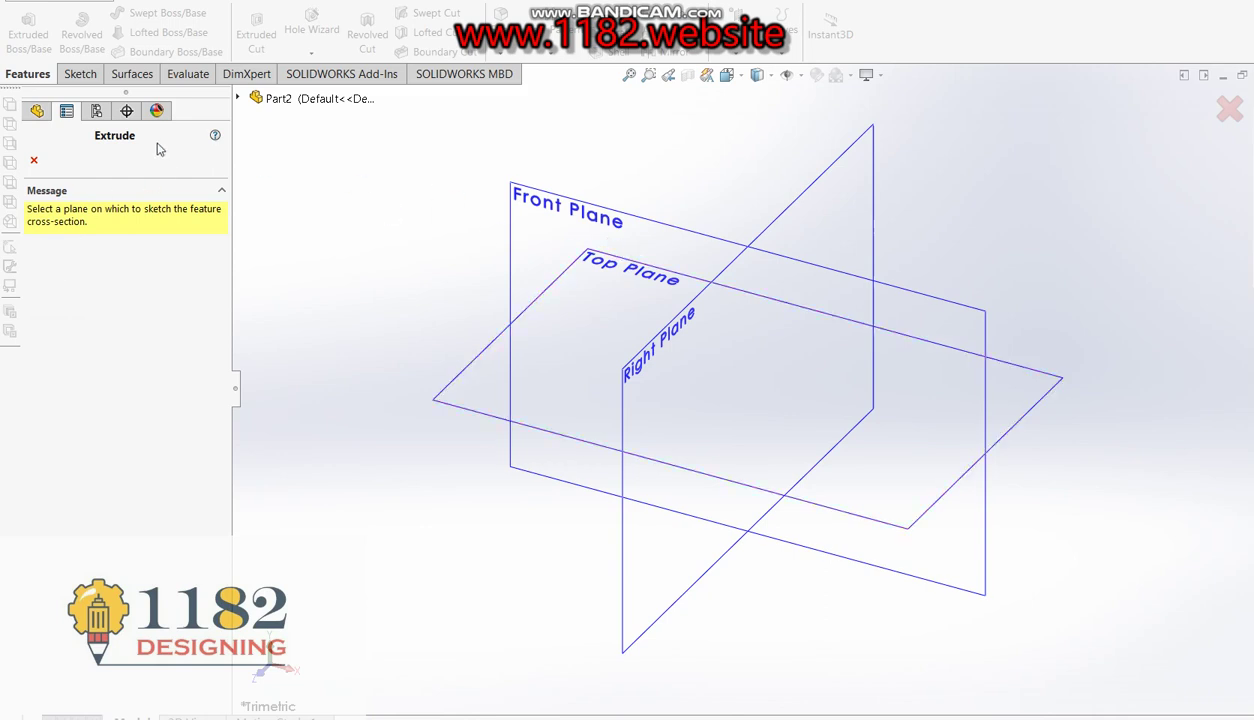
Start a new extruded boss sketched on the Top Plane, with the Line tool active.
left_click(33, 161)
left_click(28, 30)
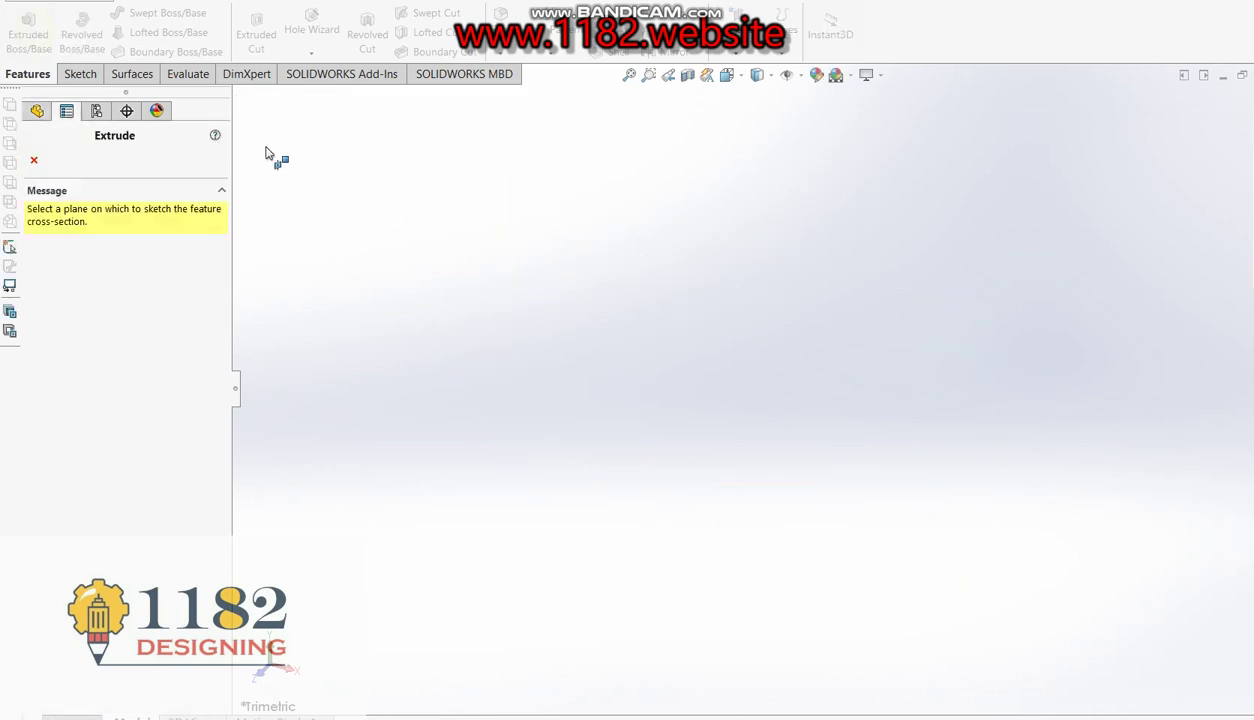
left_click(682, 270)
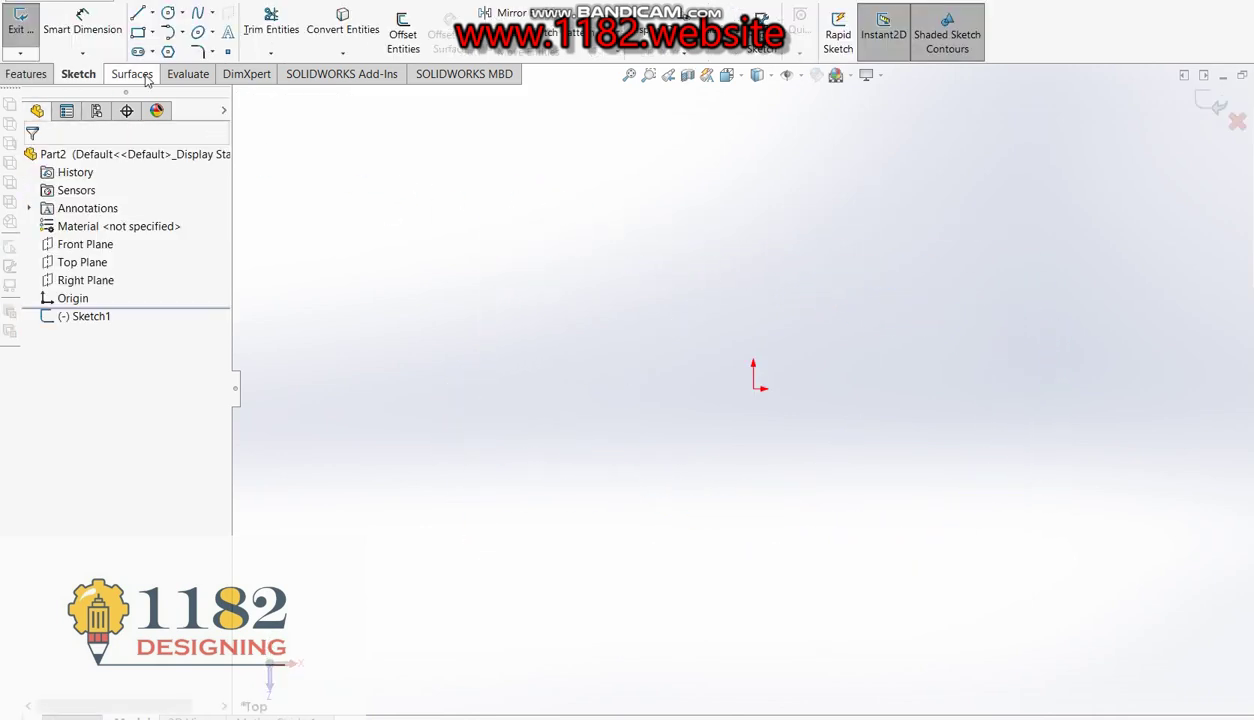
left_click(140, 14)
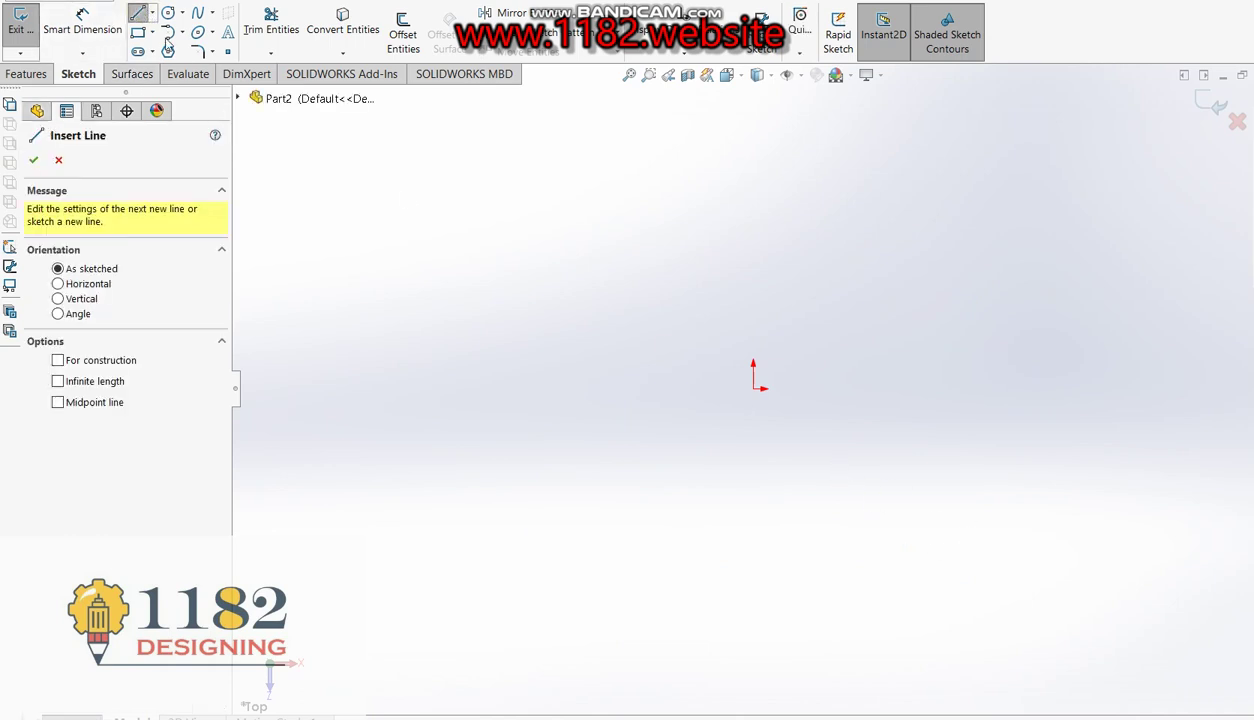
Draw four connected lines stepping up and left from lower right to the origin.
left_click(890, 520)
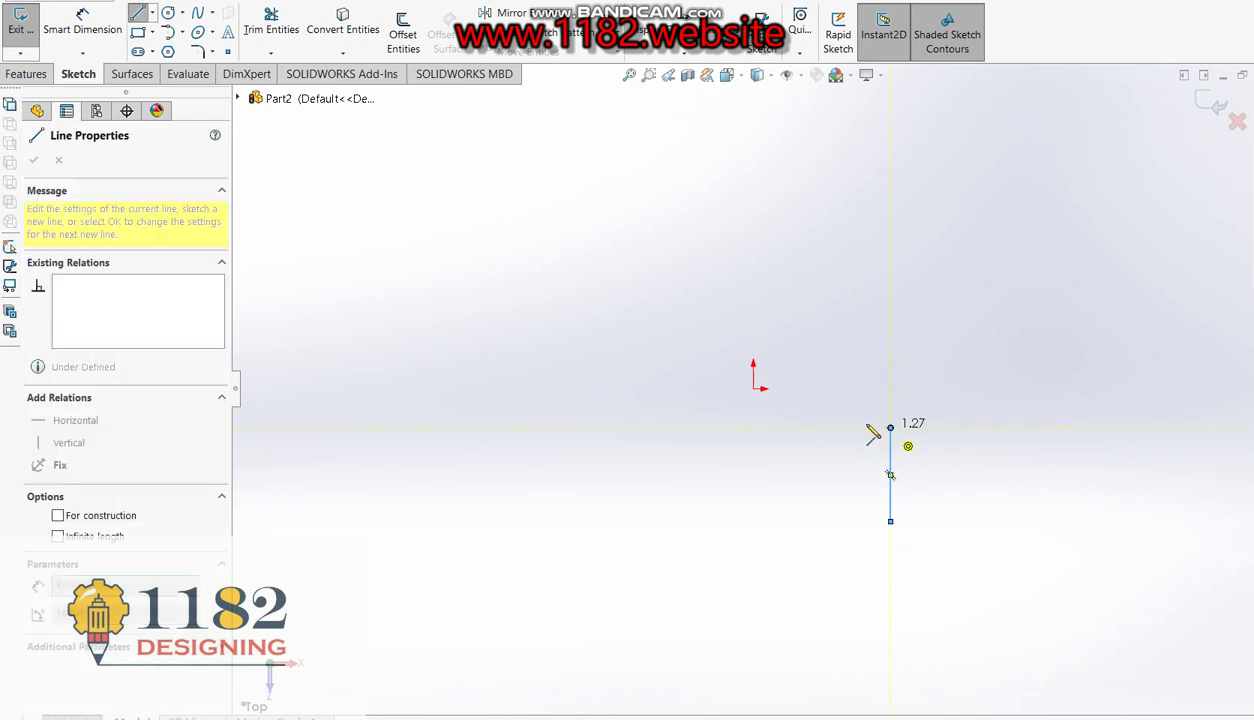
left_click(890, 428)
left_click(816, 428)
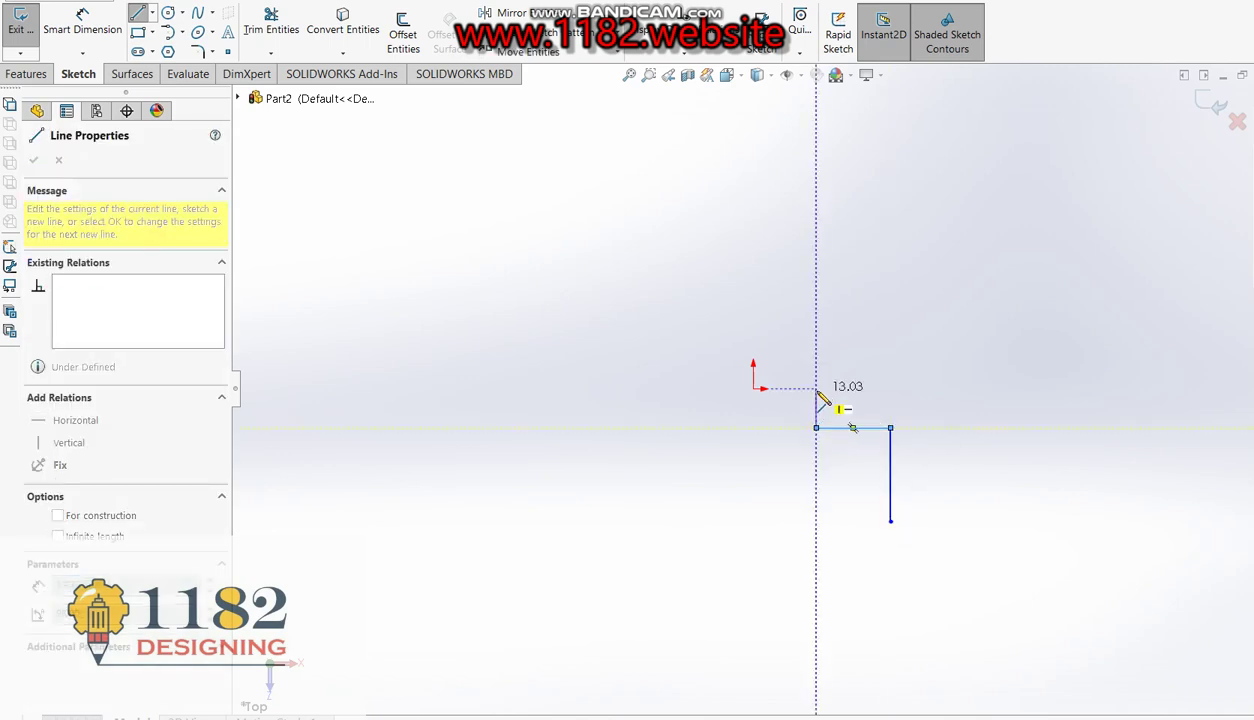
left_click(816, 388)
left_click(753, 388)
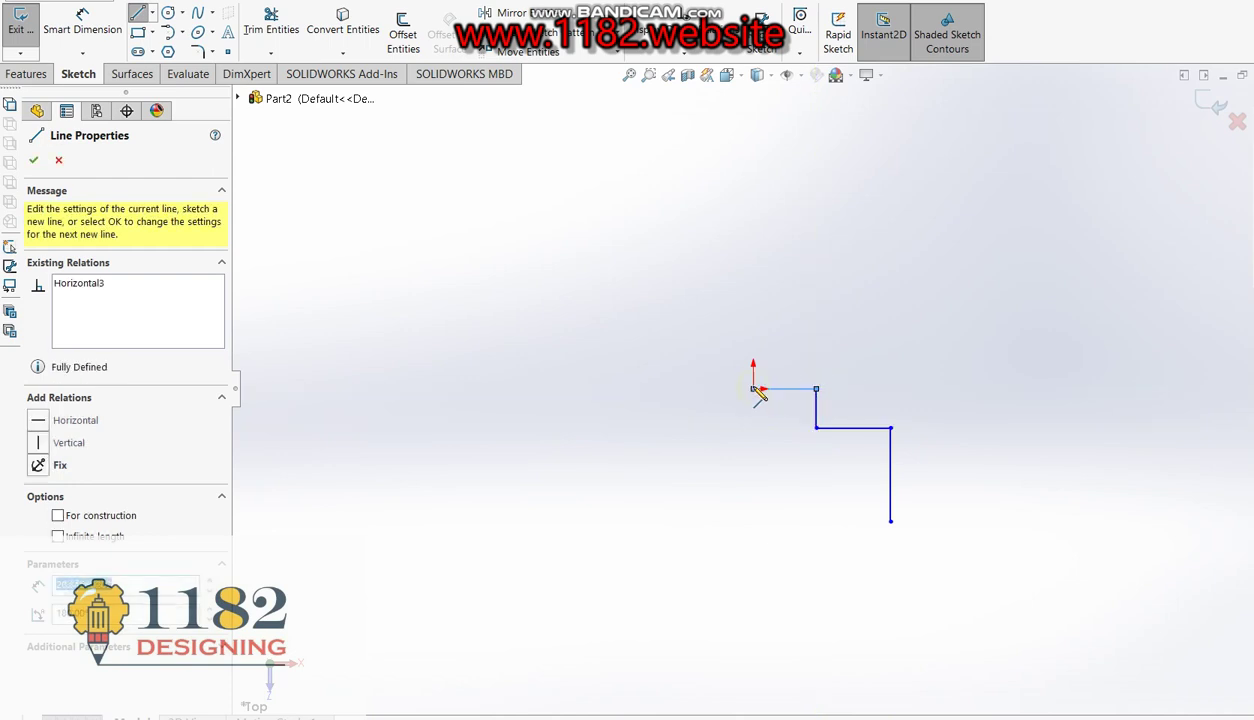
key("Escape")
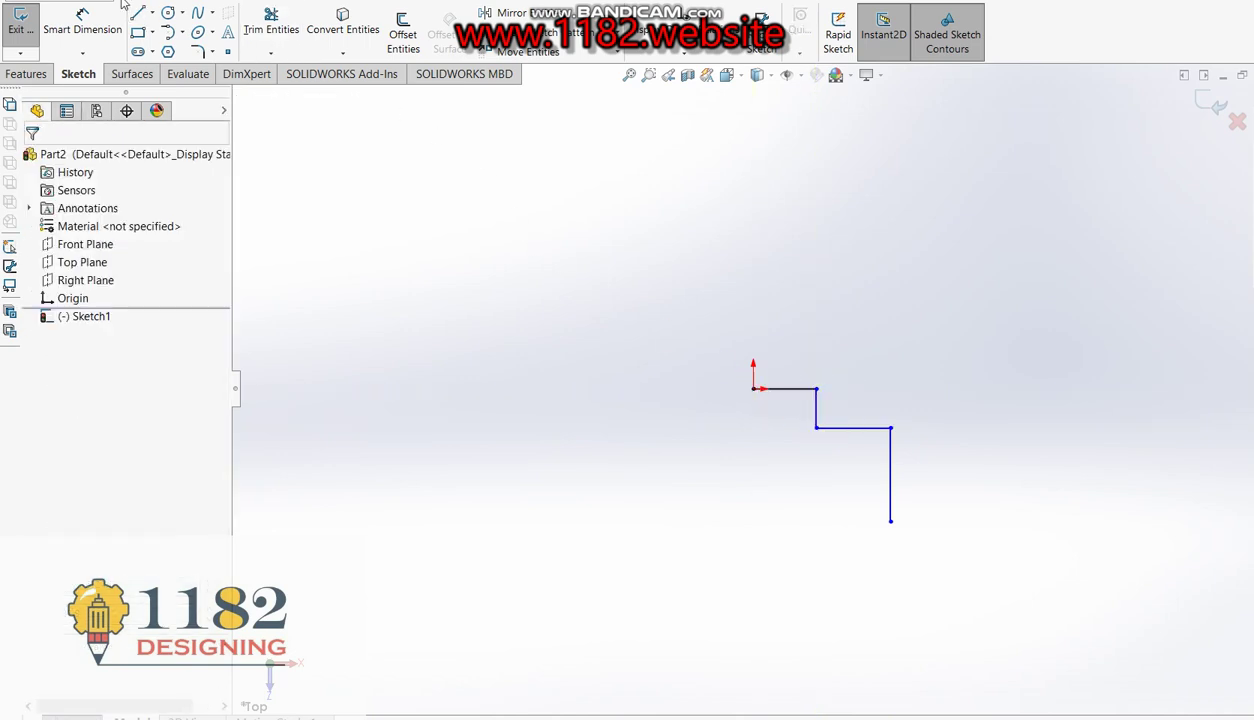
left_click(80, 20)
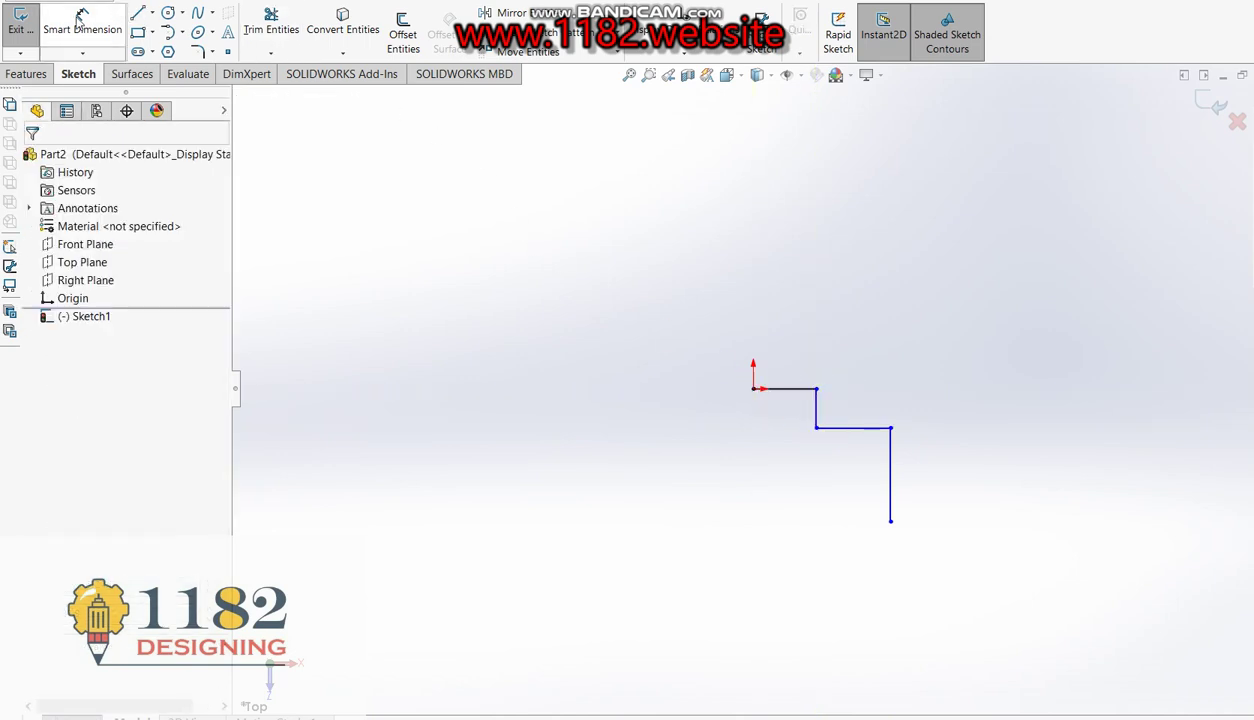
Dimension the top horizontal line from the origin at 35 mm, corrected from 30.
left_click(798, 394)
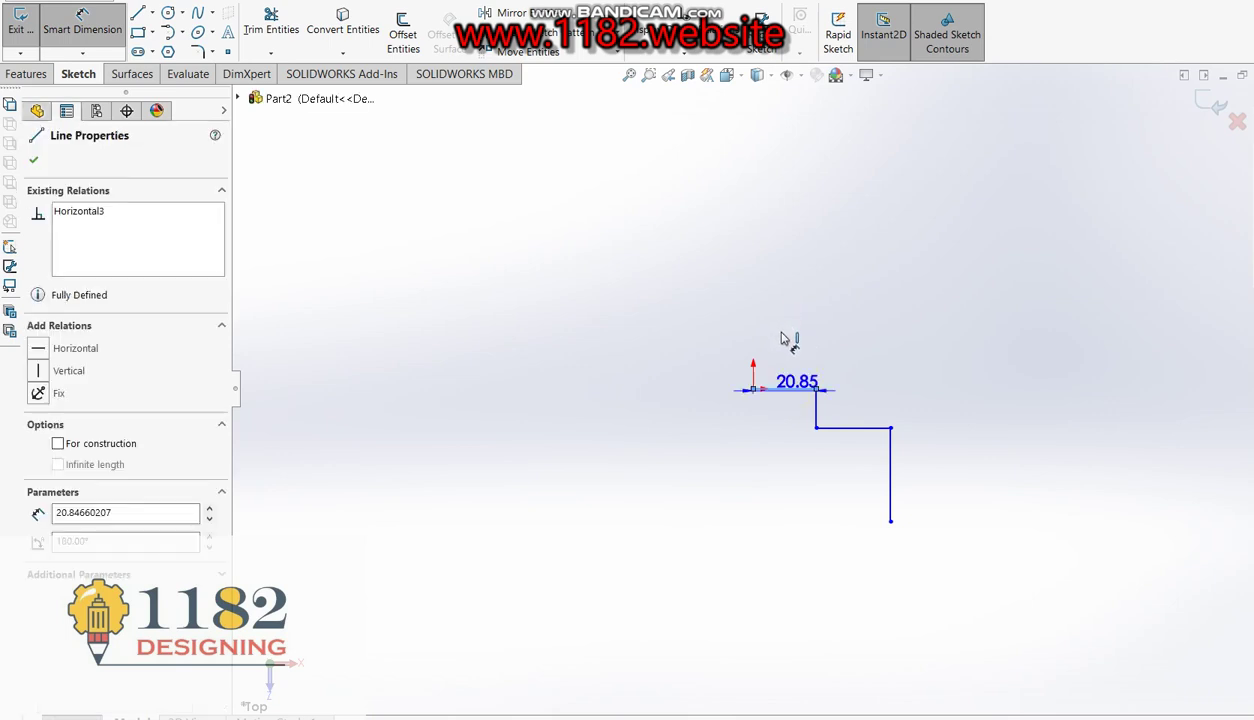
left_click(785, 340)
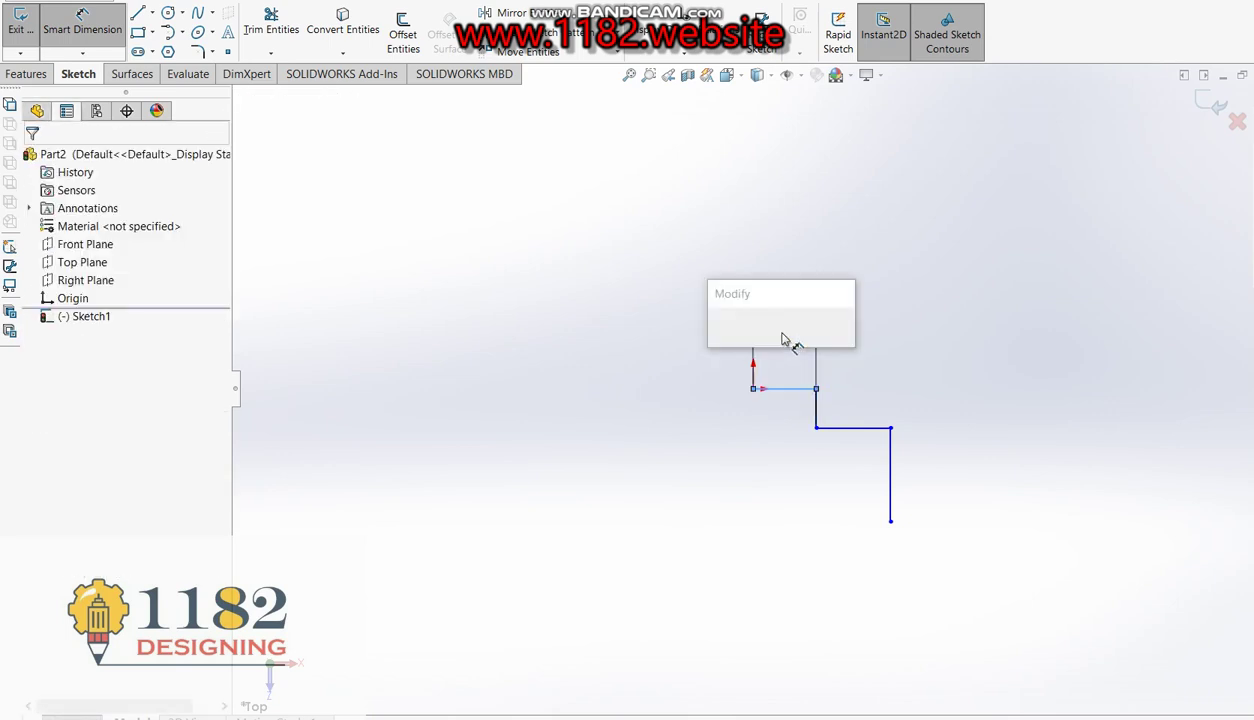
type("30")
key("Return")
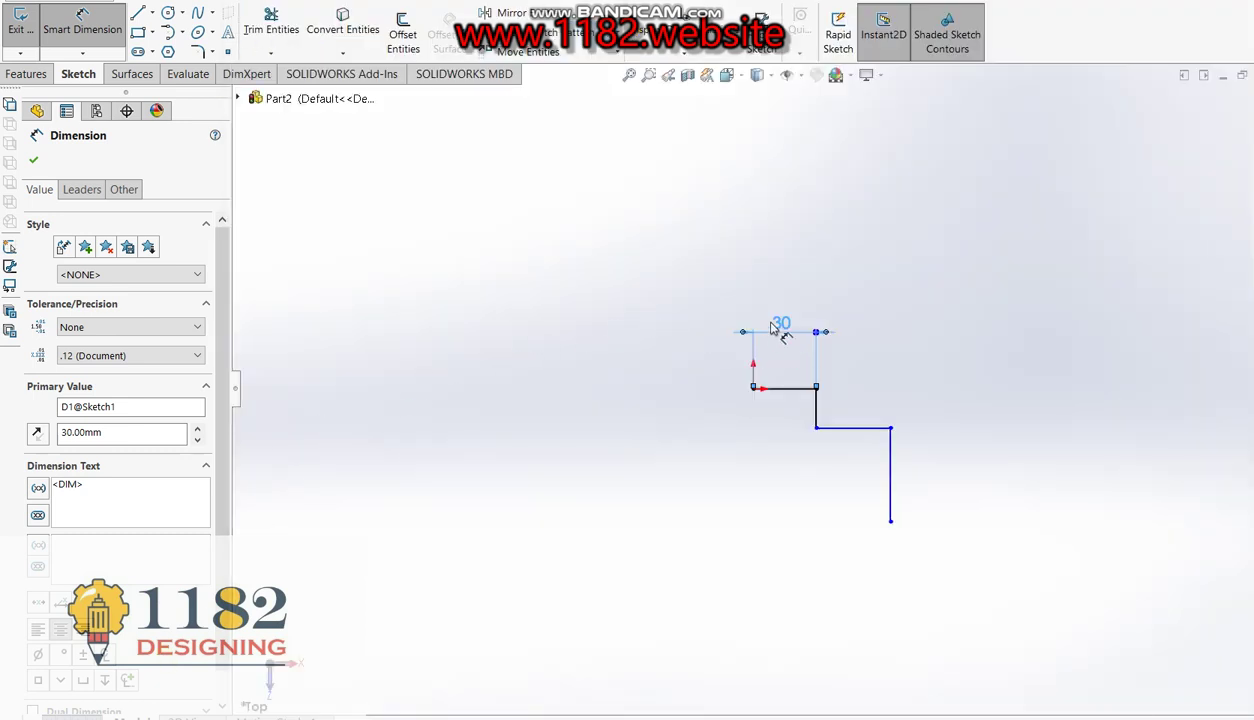
double_click(778, 324)
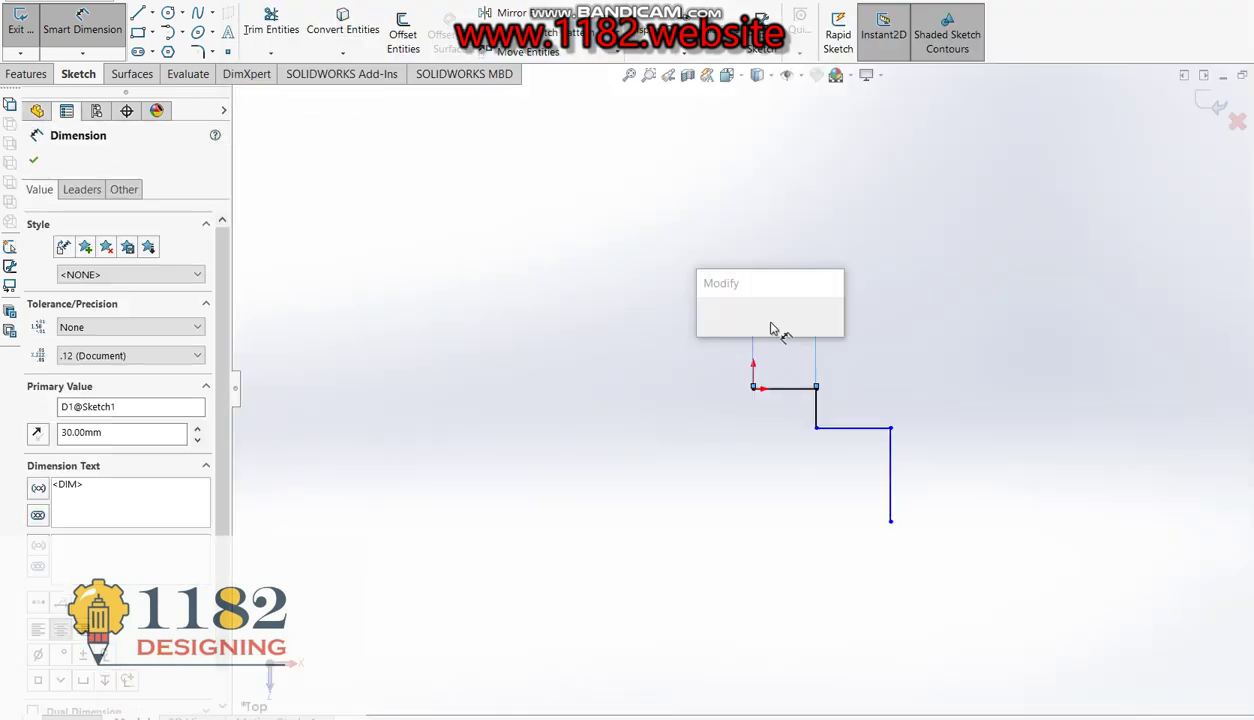
type("35")
key("Return")
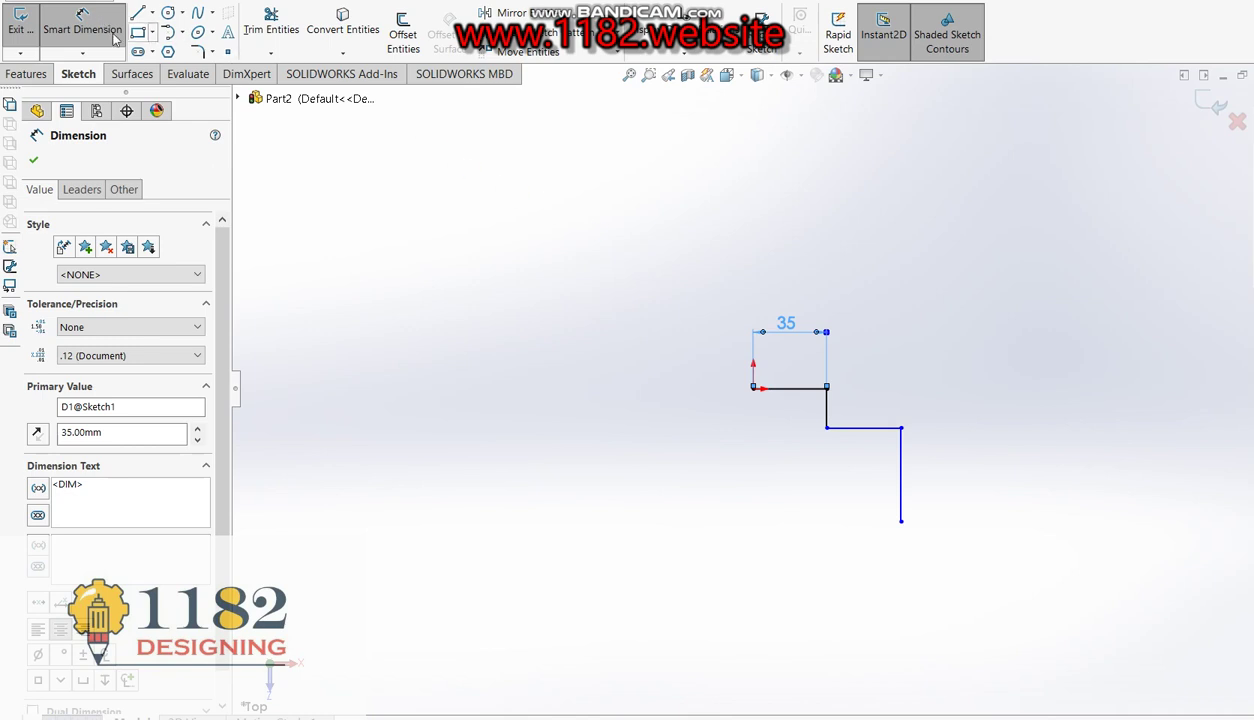
Dimension the short vertical step at 10 mm tall.
left_click(115, 38)
left_click(826, 405)
left_click(940, 400)
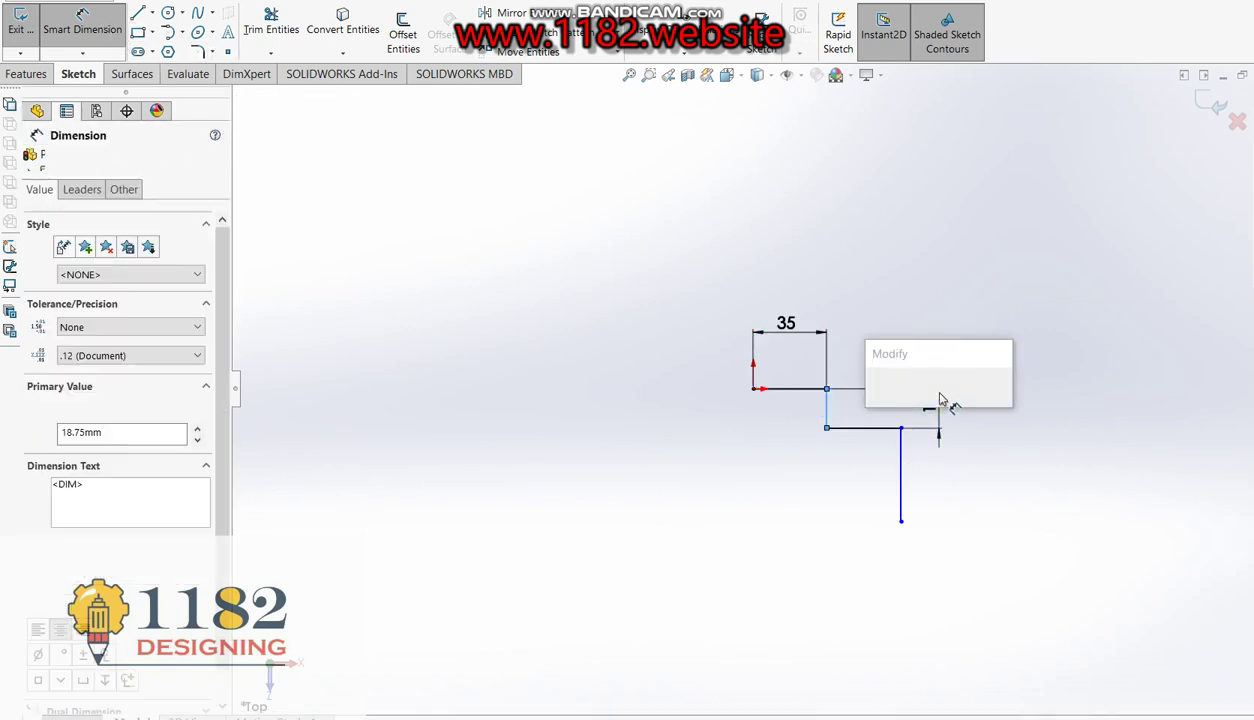
type("10")
key("Return")
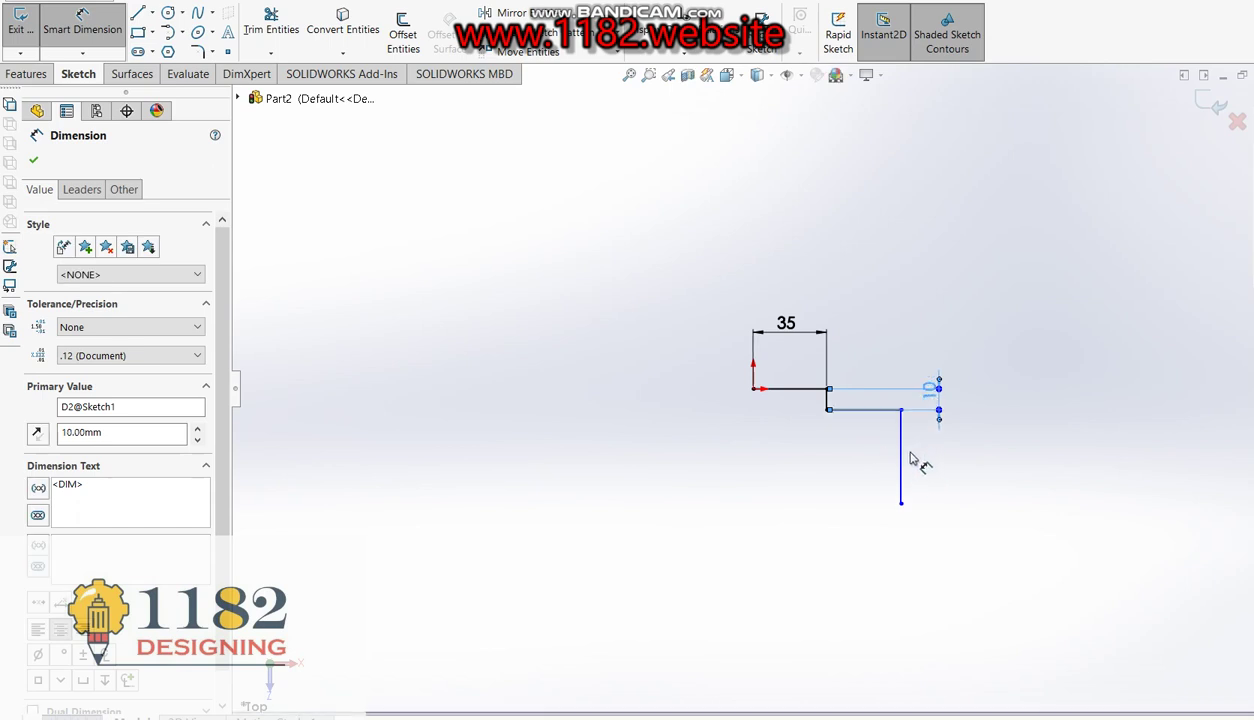
left_click(754, 389)
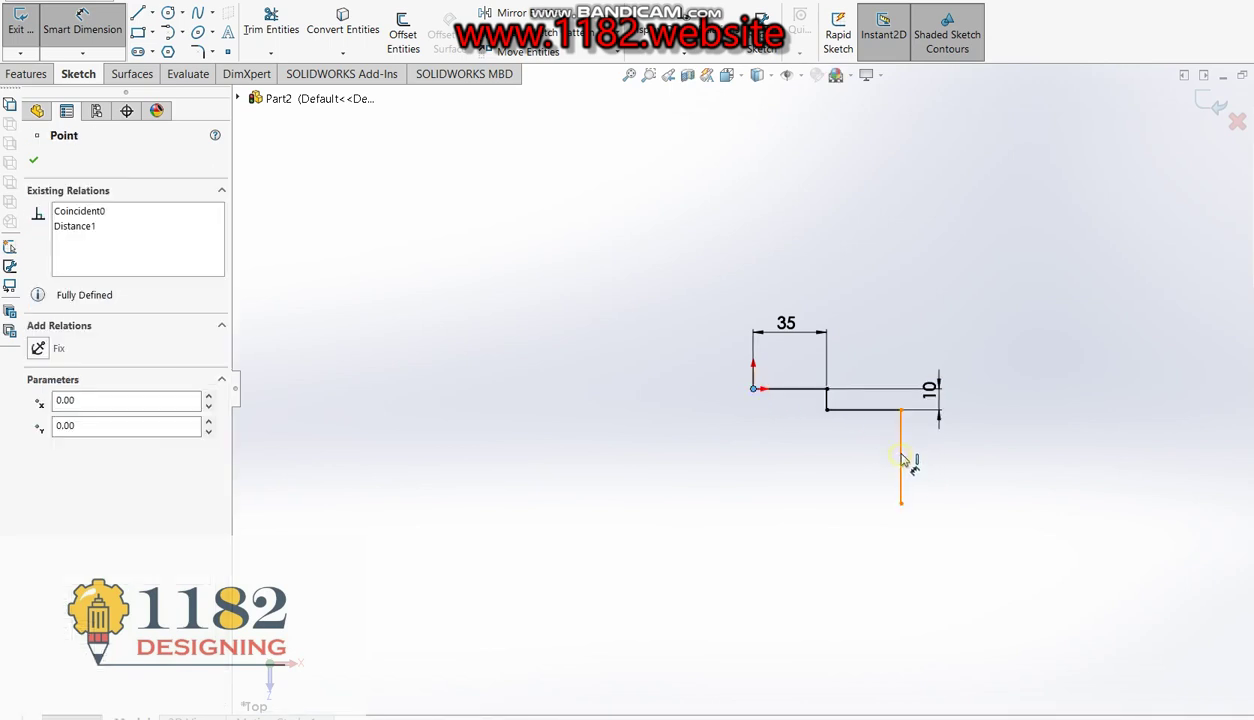
Place the long vertical line 150 mm from the origin.
left_click(903, 460)
left_click(802, 229)
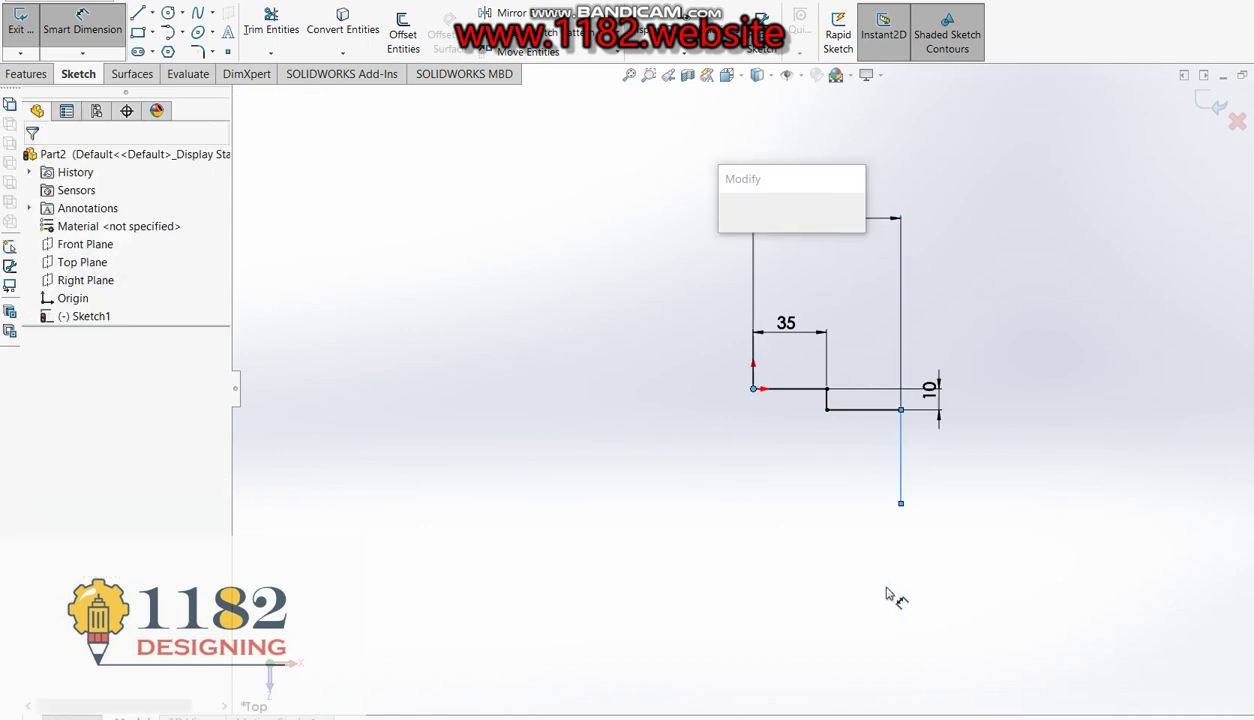
type("150")
key("Return")
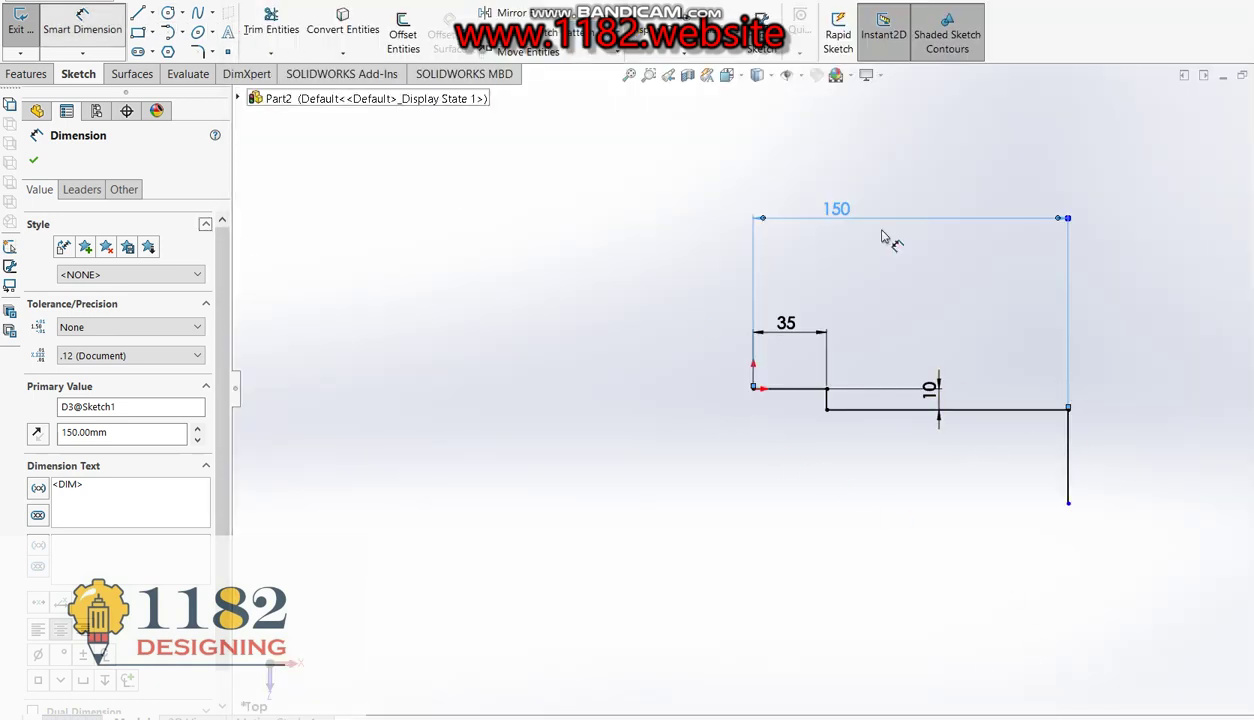
Make the right vertical line 250 mm long, corrected from 25.
left_click(1068, 462)
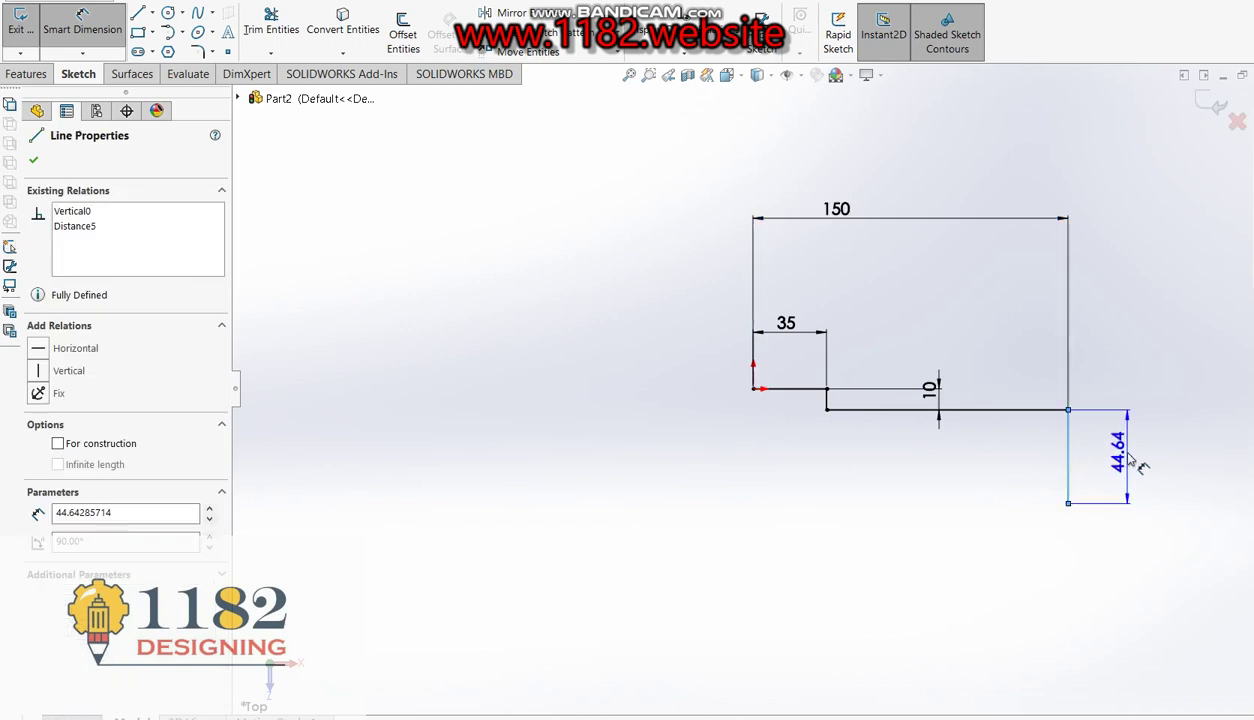
left_click(1128, 460)
type("1")
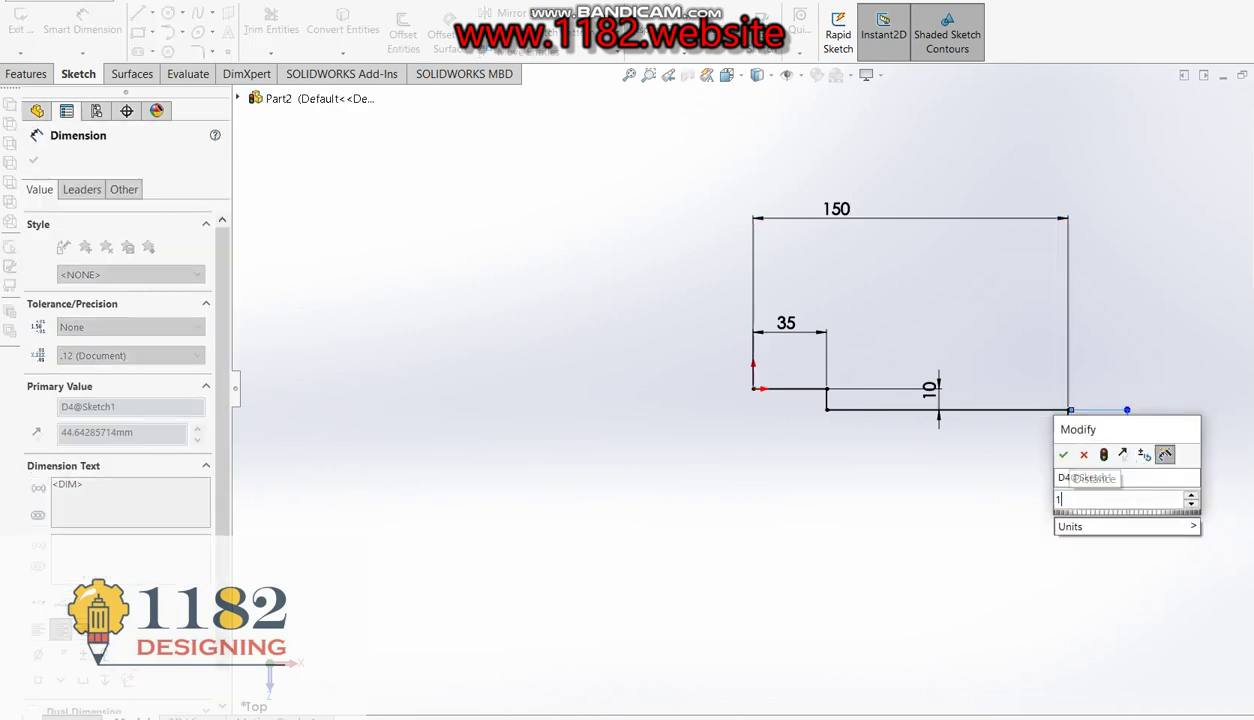
key("BackSpace")
type("25")
key("Return")
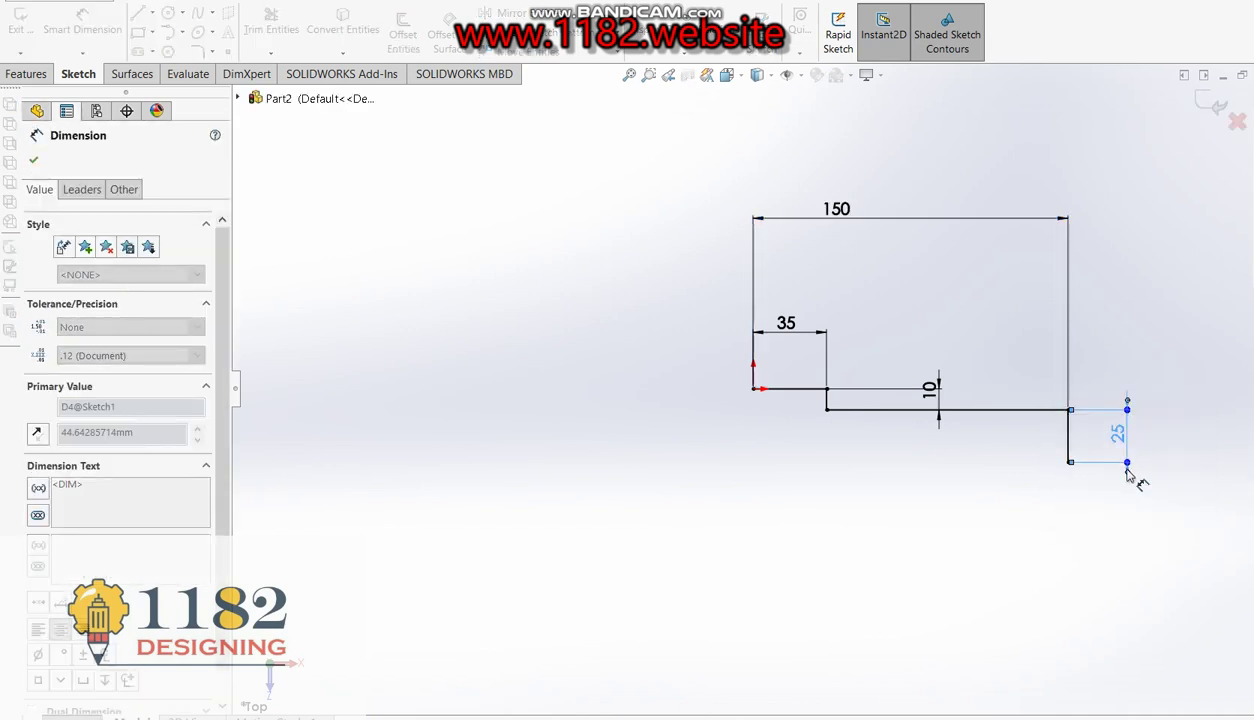
double_click(1118, 433)
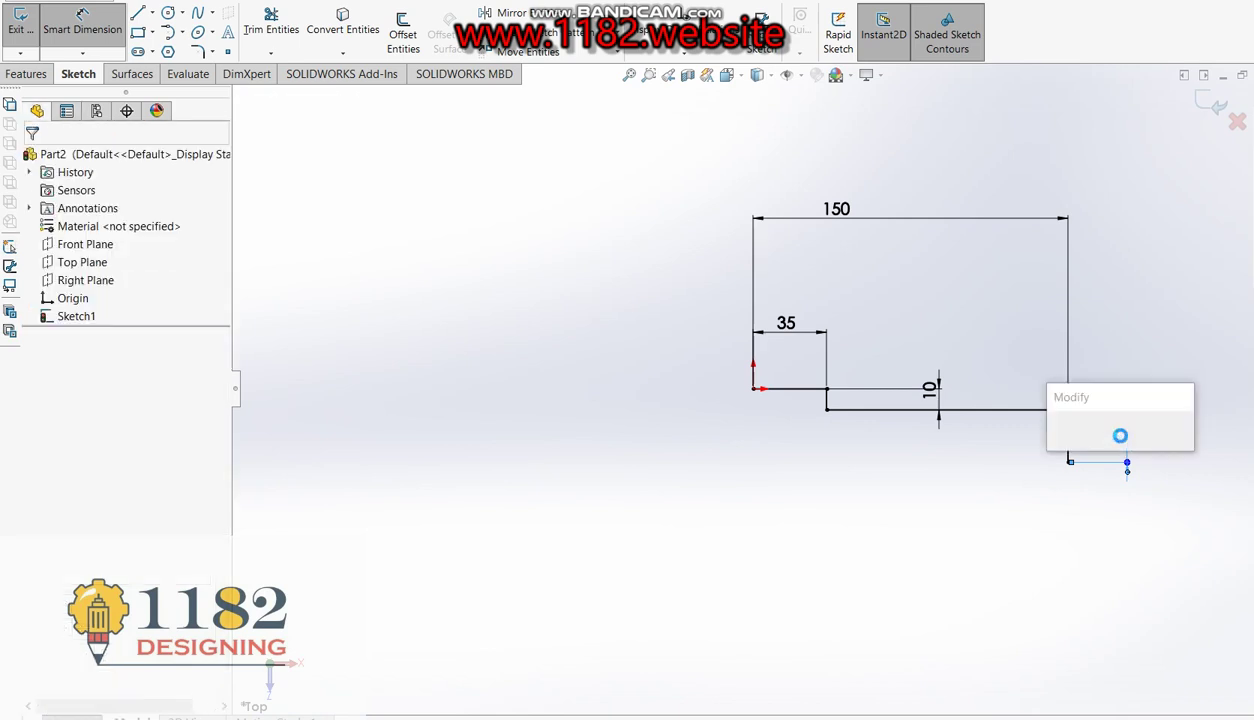
type("250")
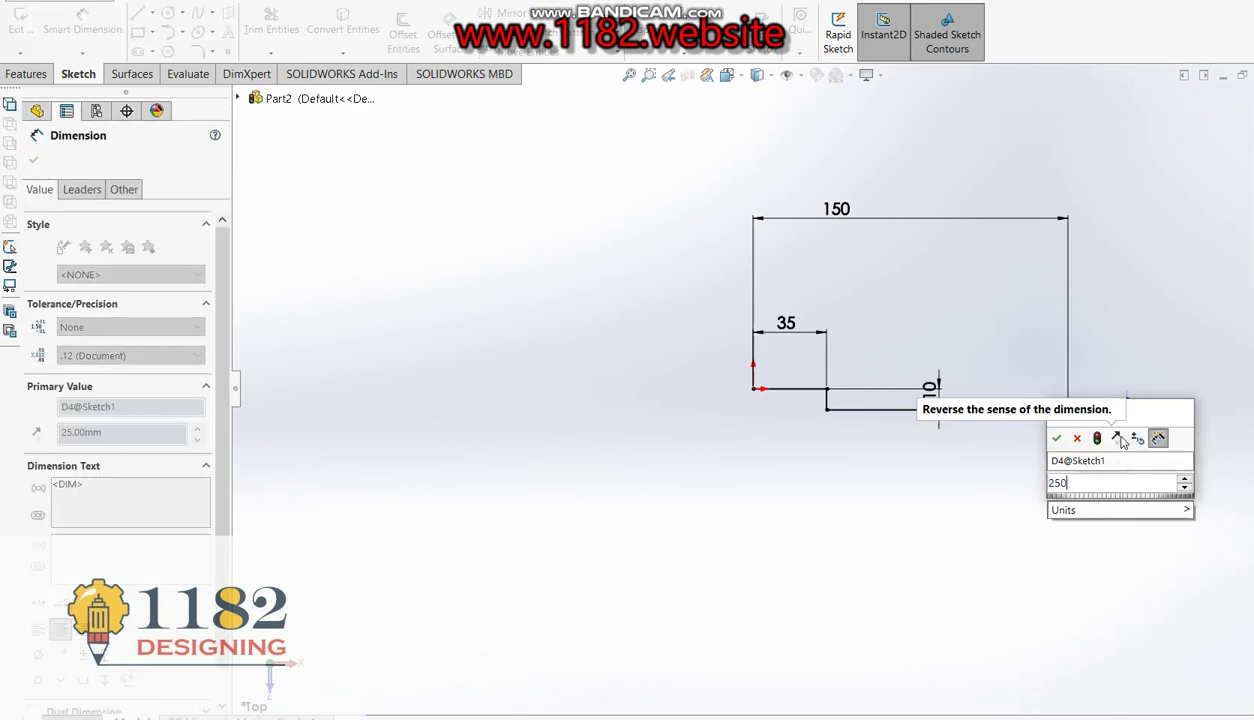
key("Return")
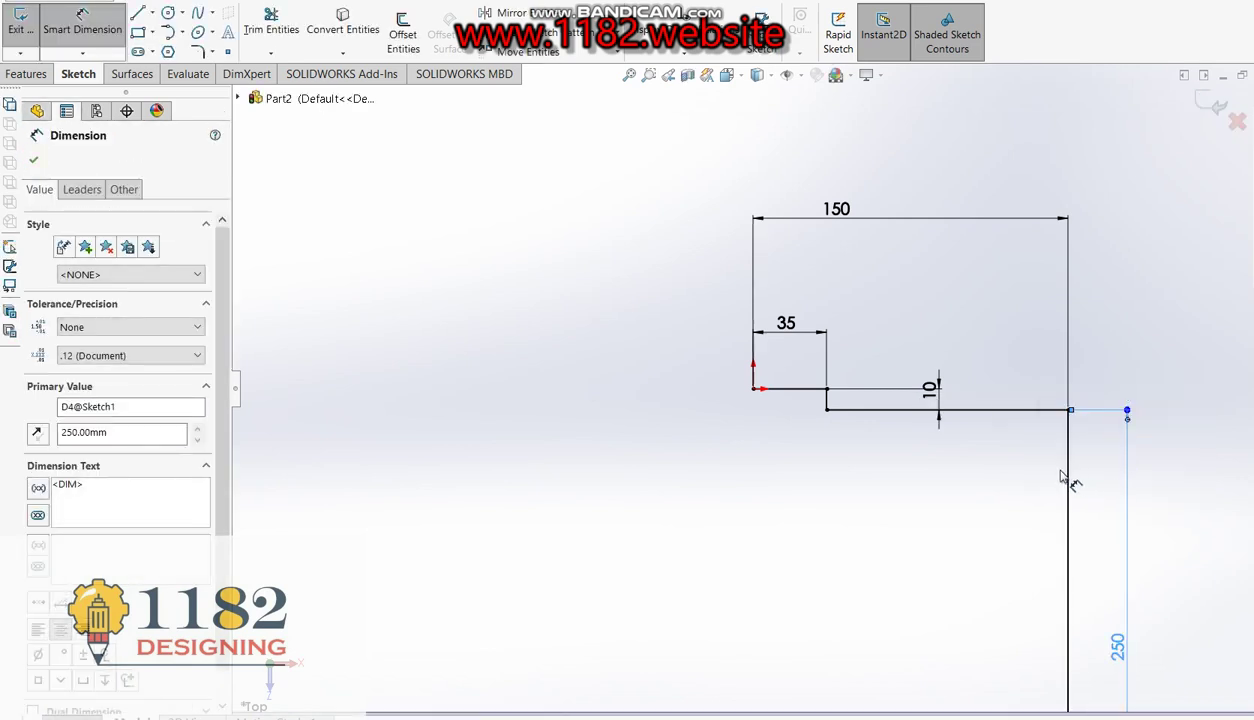
scroll(840, 542, "down", 2)
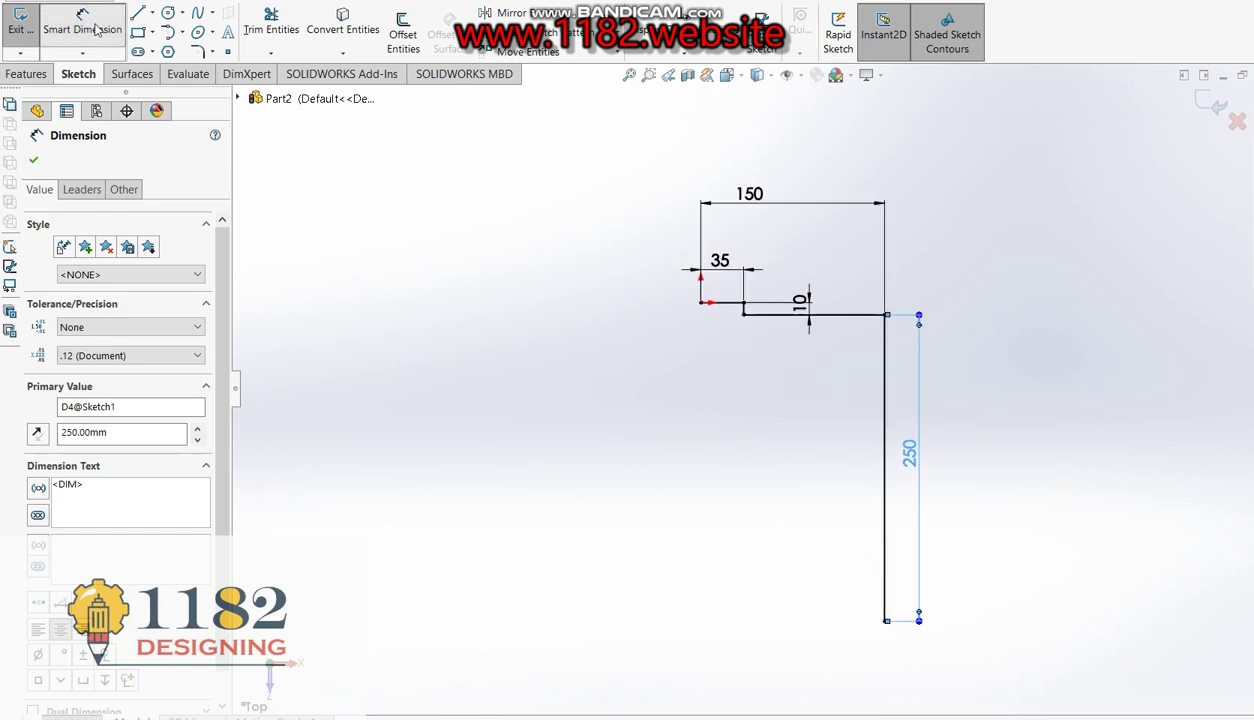
Trace the bottom edge, lower lip, lower flange, web and upper flange inner lines back to the origin.
left_click(137, 14)
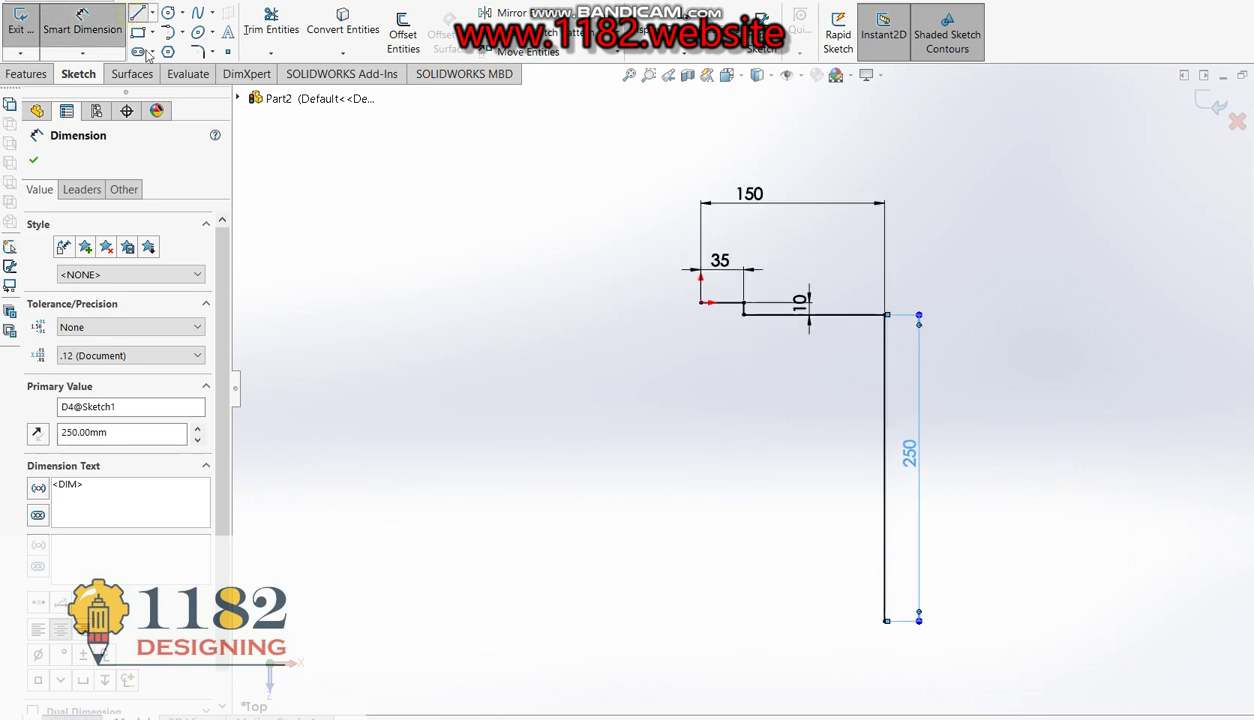
left_click(885, 621)
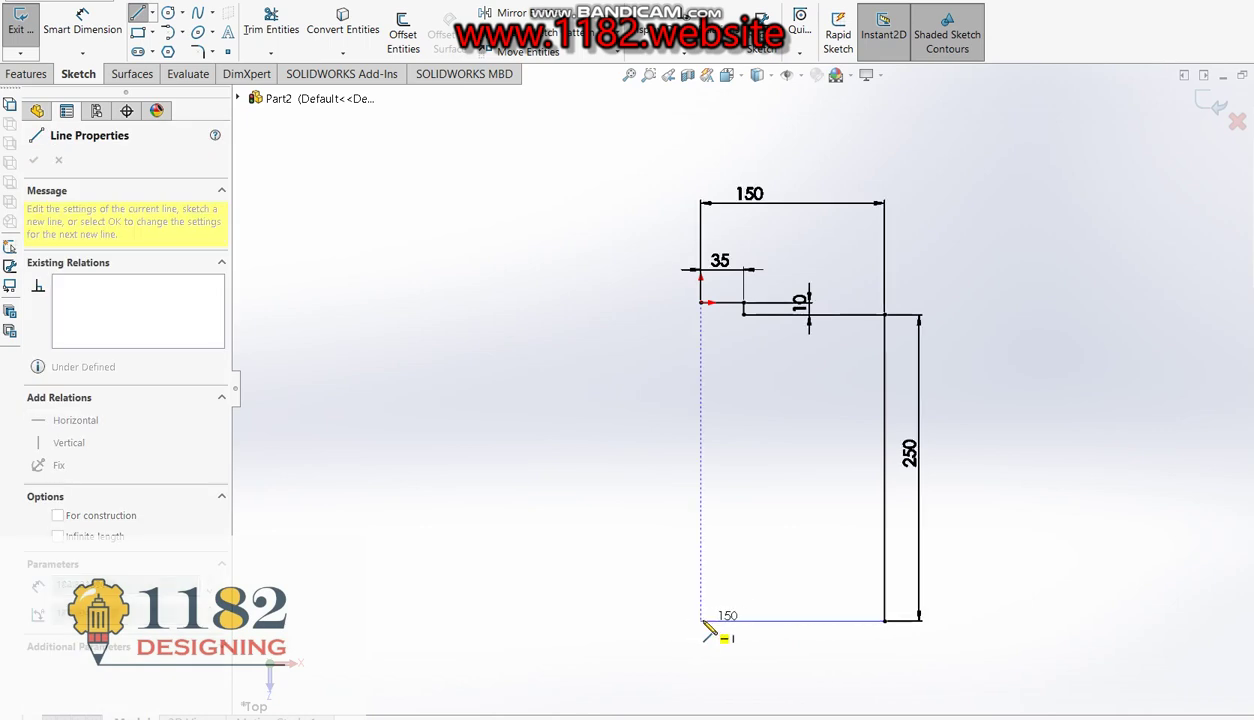
left_click(700, 621)
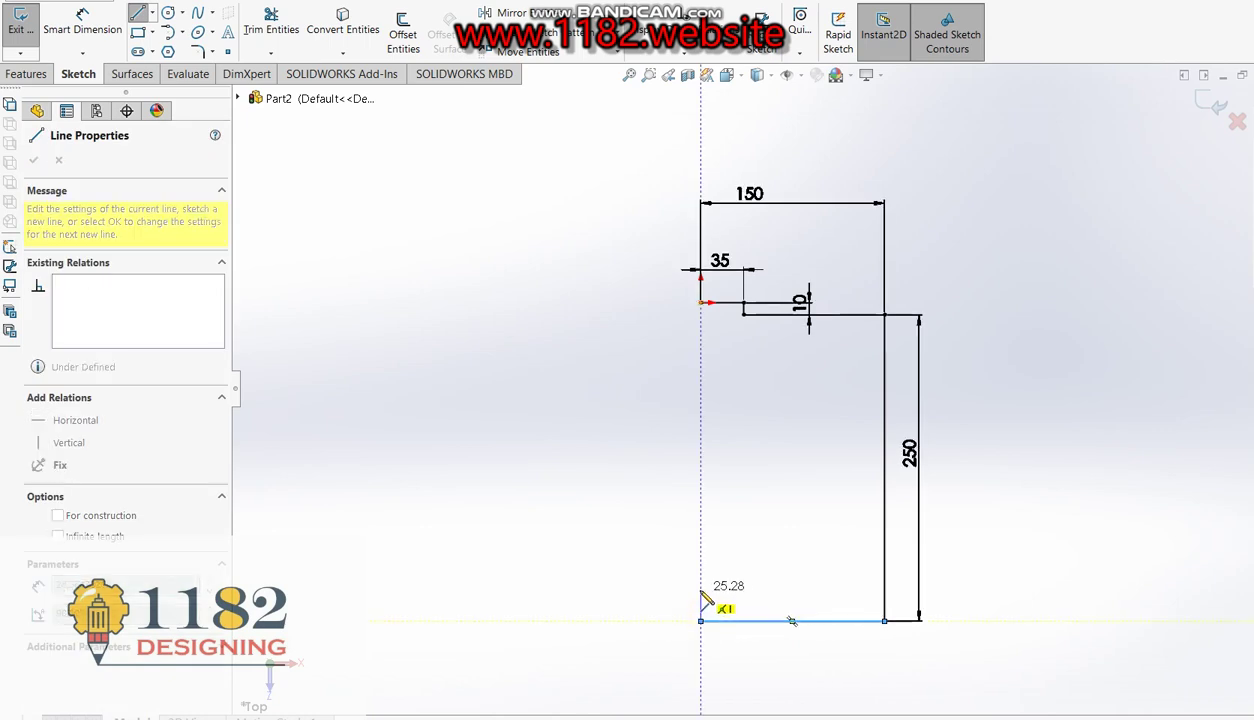
left_click(700, 574)
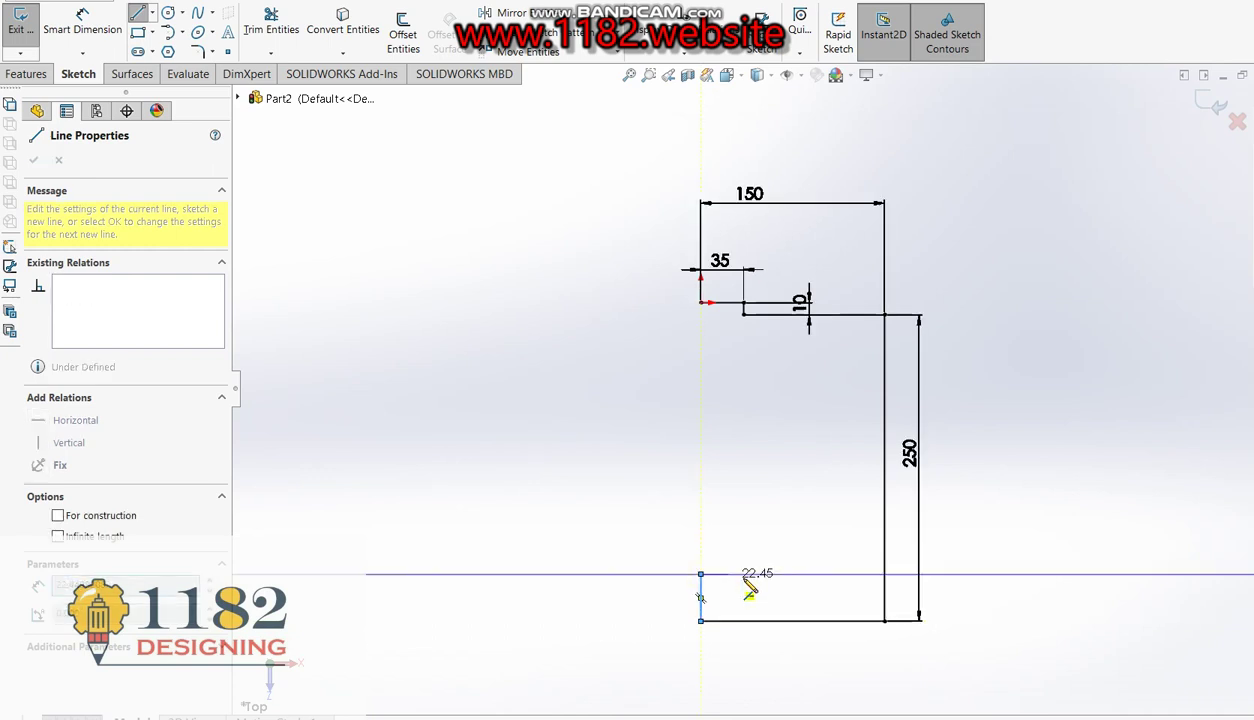
left_click(750, 574)
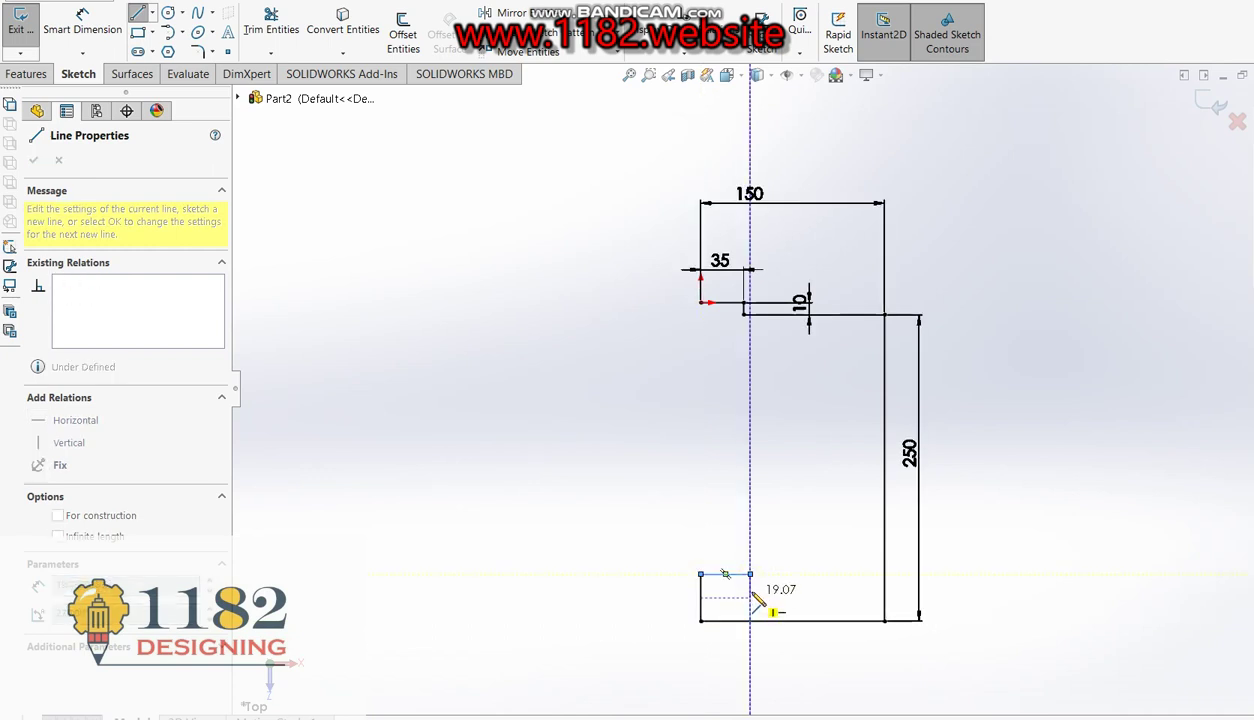
left_click(750, 588)
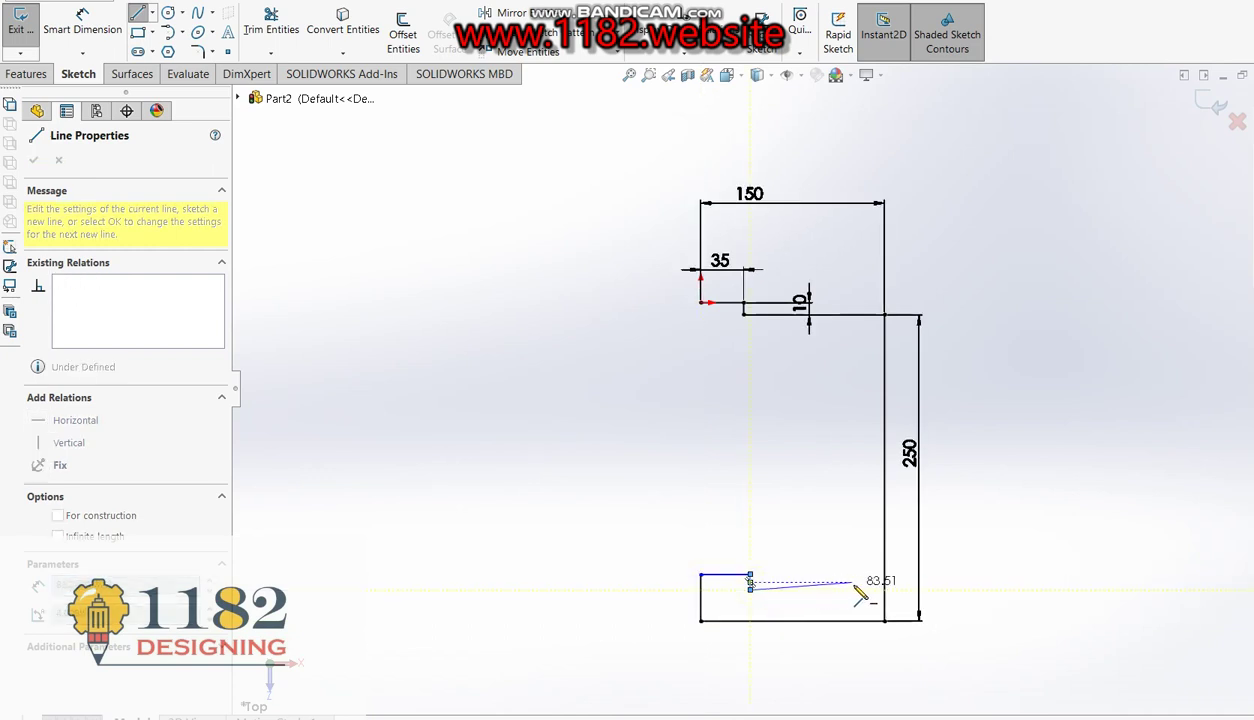
left_click(858, 589)
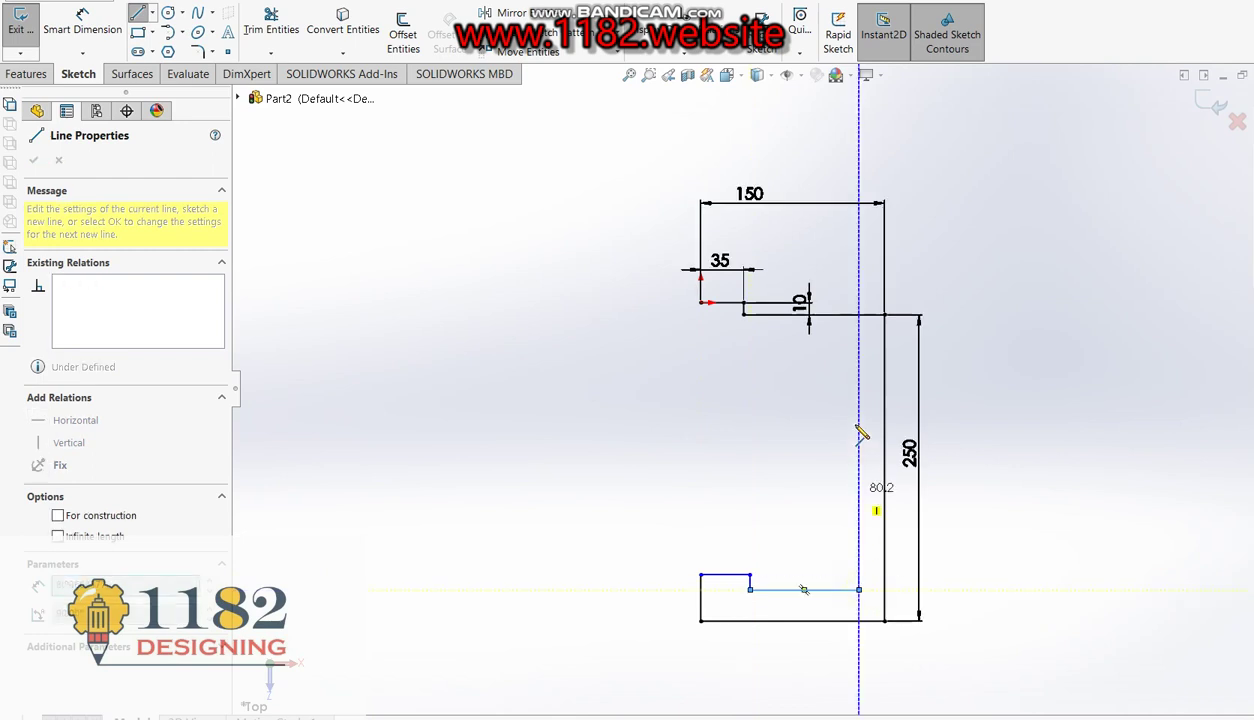
left_click(858, 341)
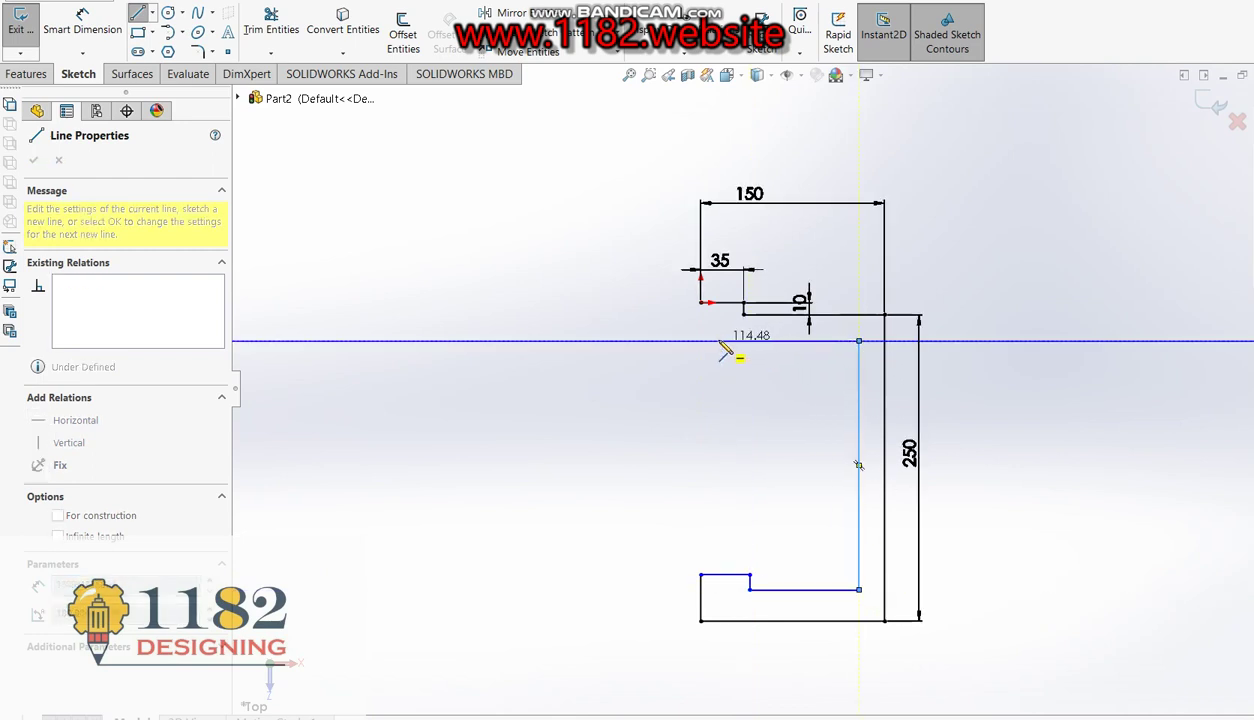
left_click(700, 341)
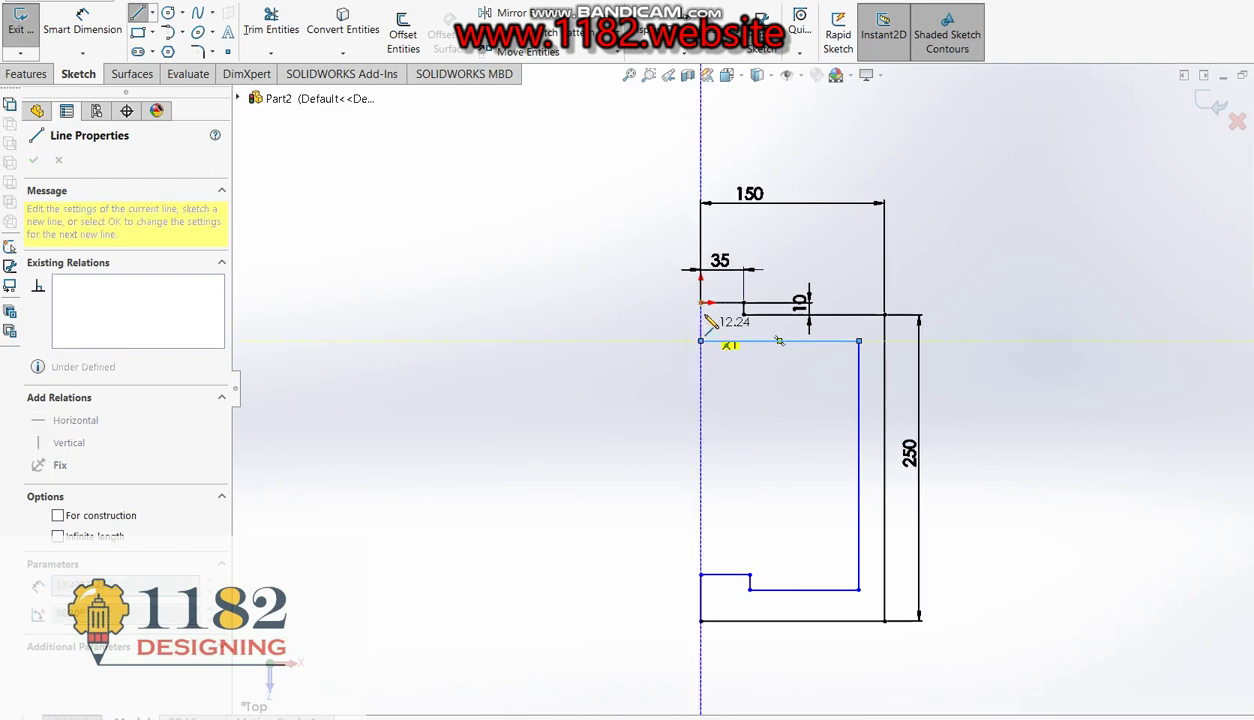
left_click(700, 302)
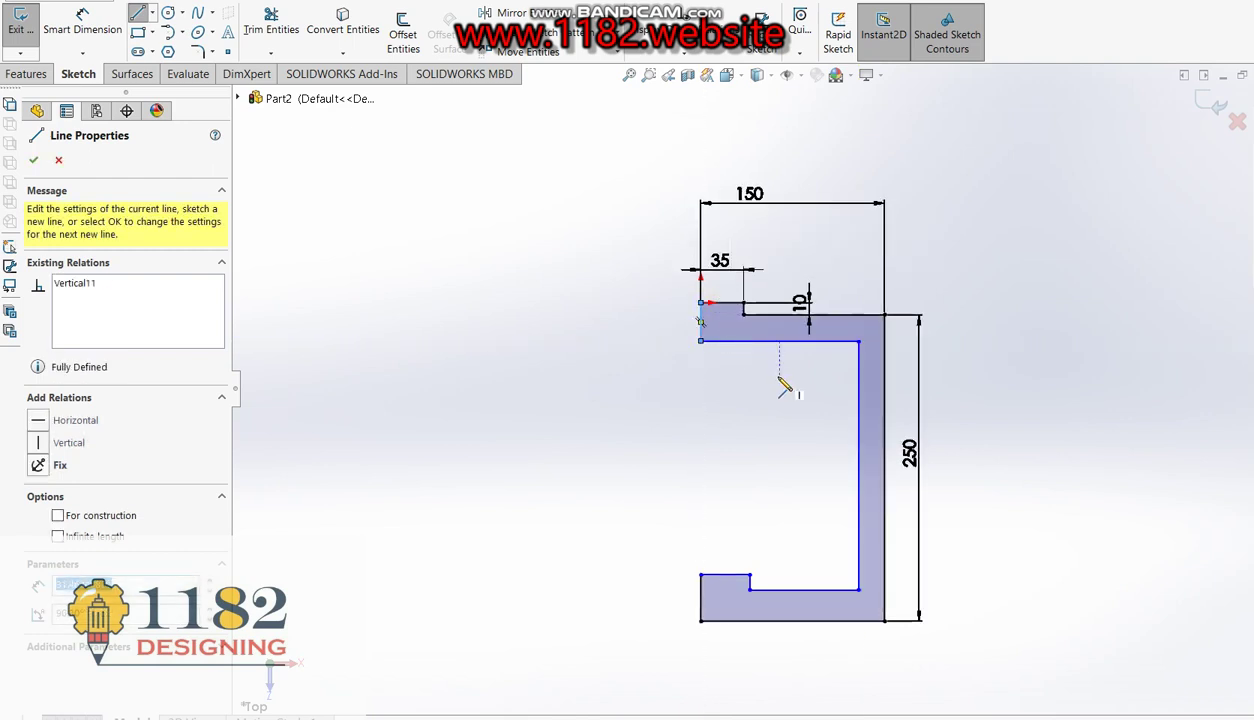
key("Escape")
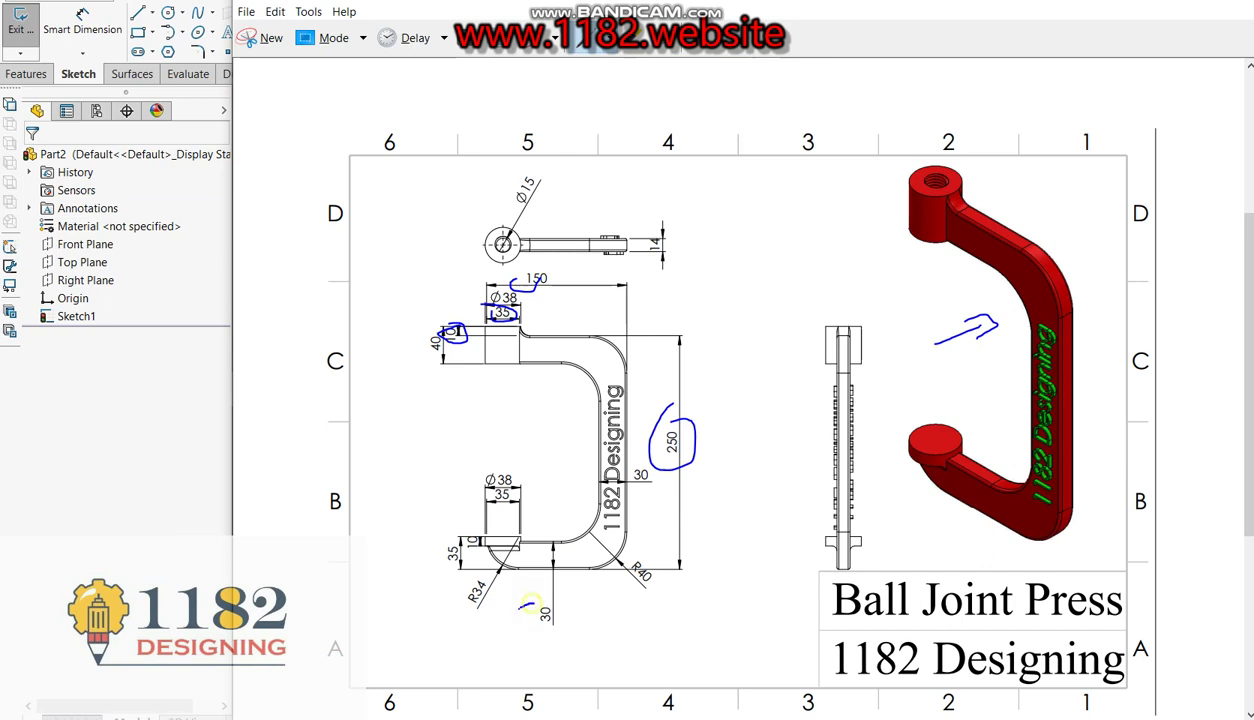
Circle the 30 dimension on the reference drawing, then return to SOLIDWORKS.
left_click_drag(580, 621, 551, 592)
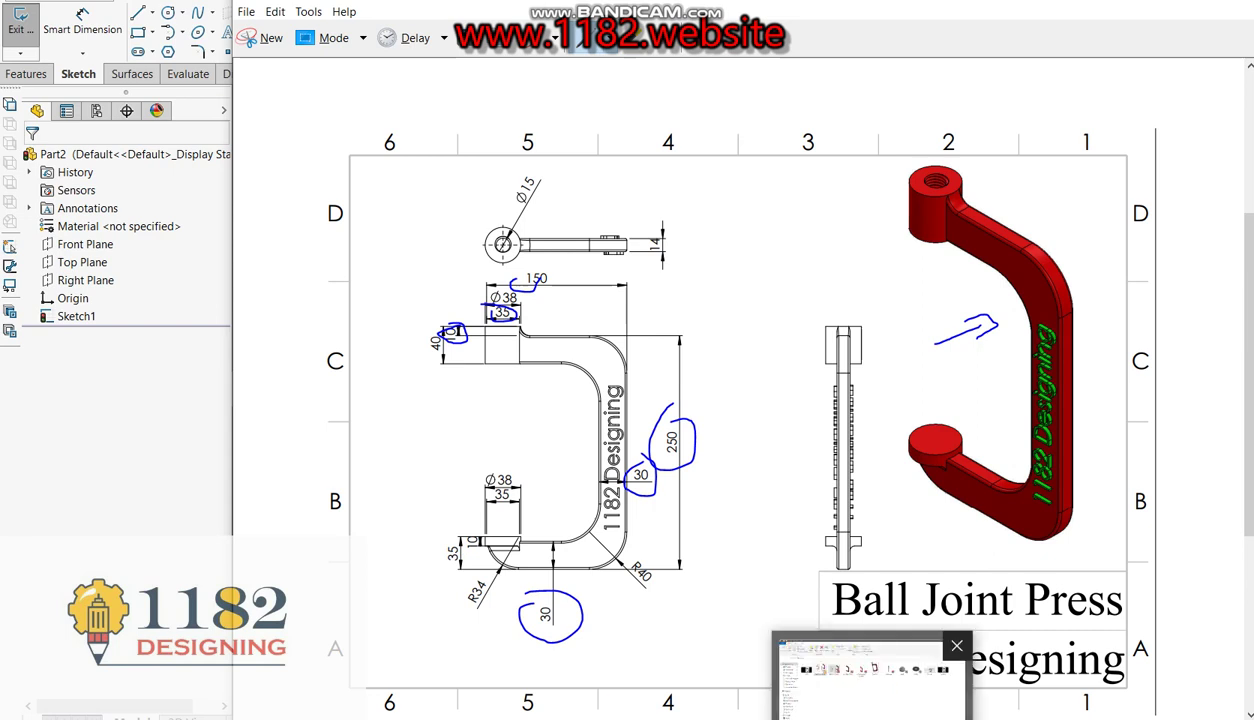
left_click(840, 672)
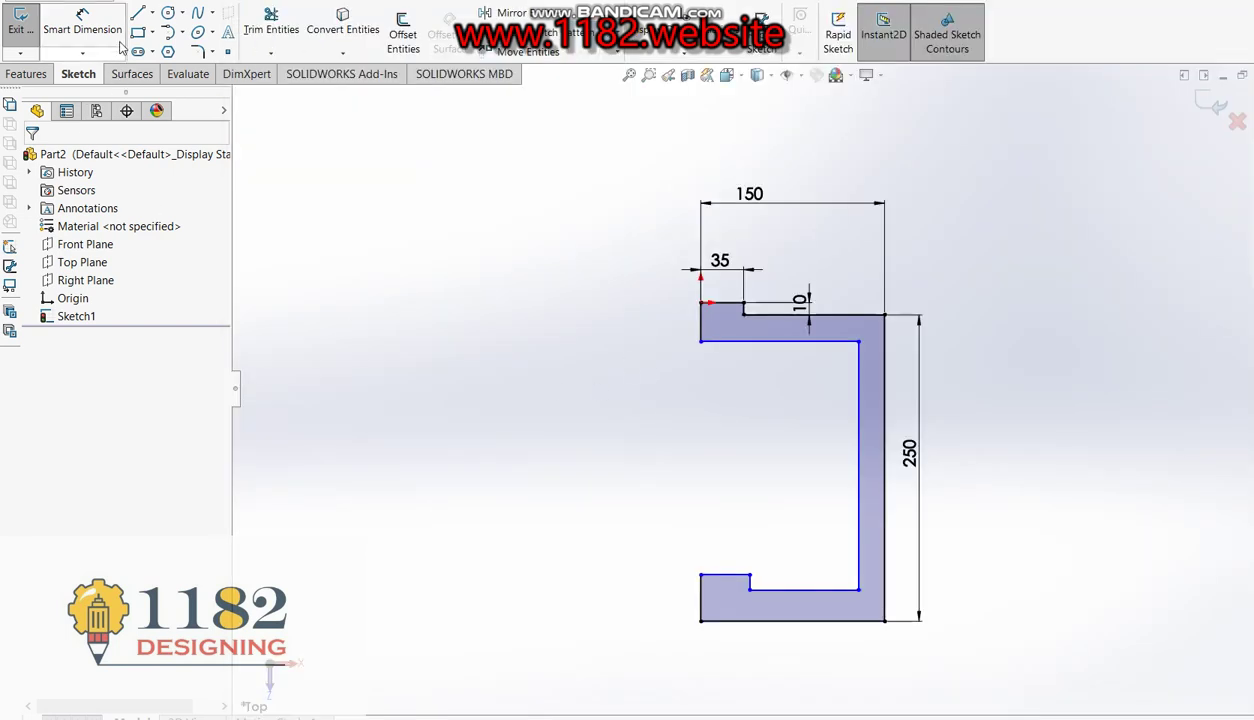
Dimension the upper flange and web thicknesses at 30 mm each.
left_click(82, 22)
left_click(800, 342)
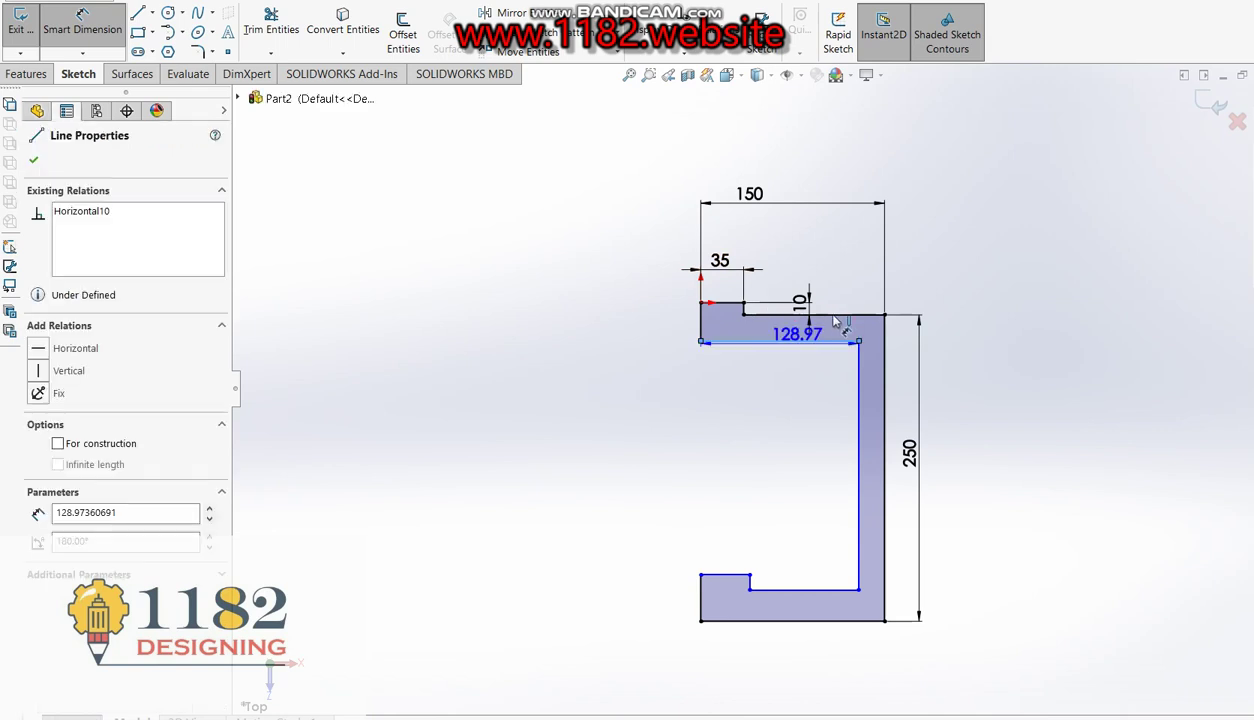
left_click(790, 315)
left_click(1020, 368)
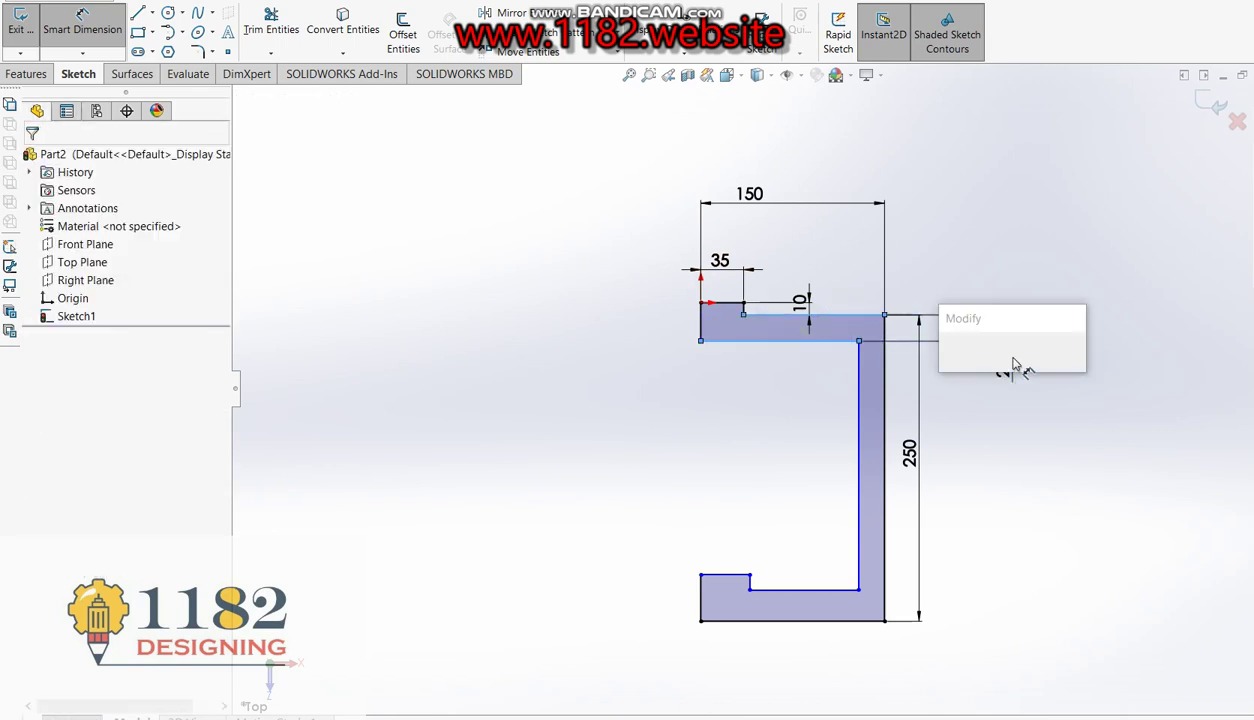
key("Escape")
type("30")
key("Return")
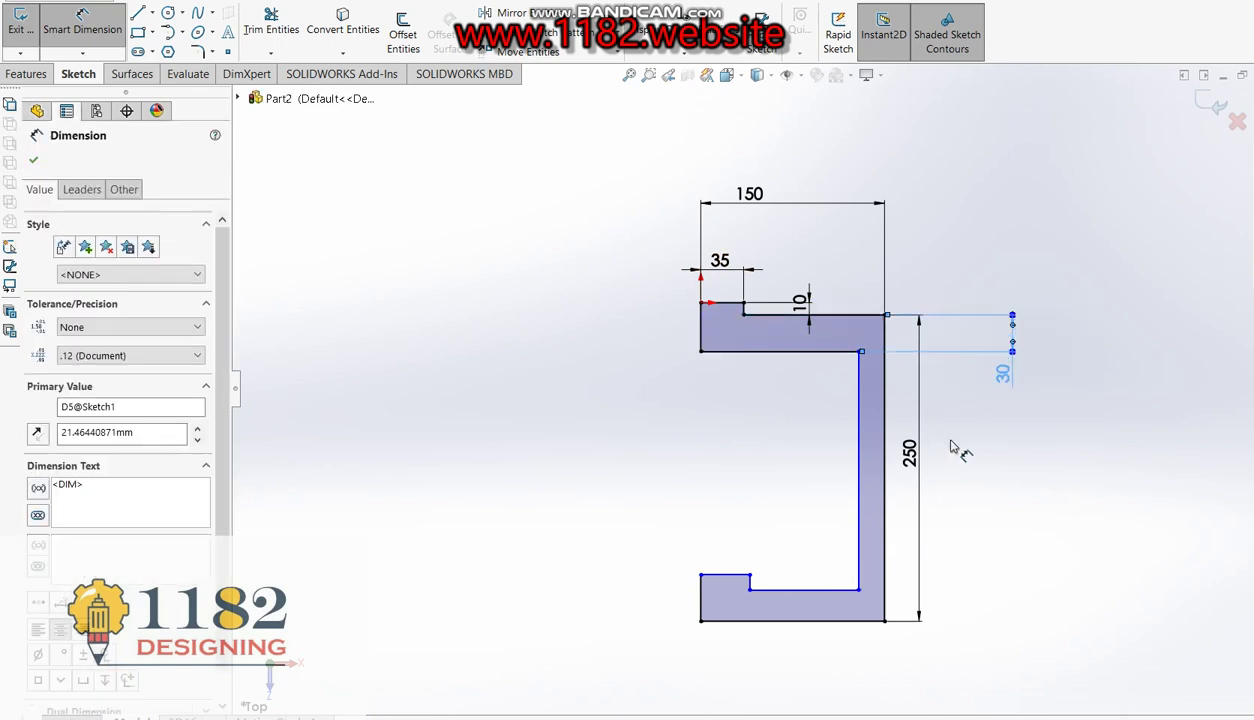
left_click(866, 545)
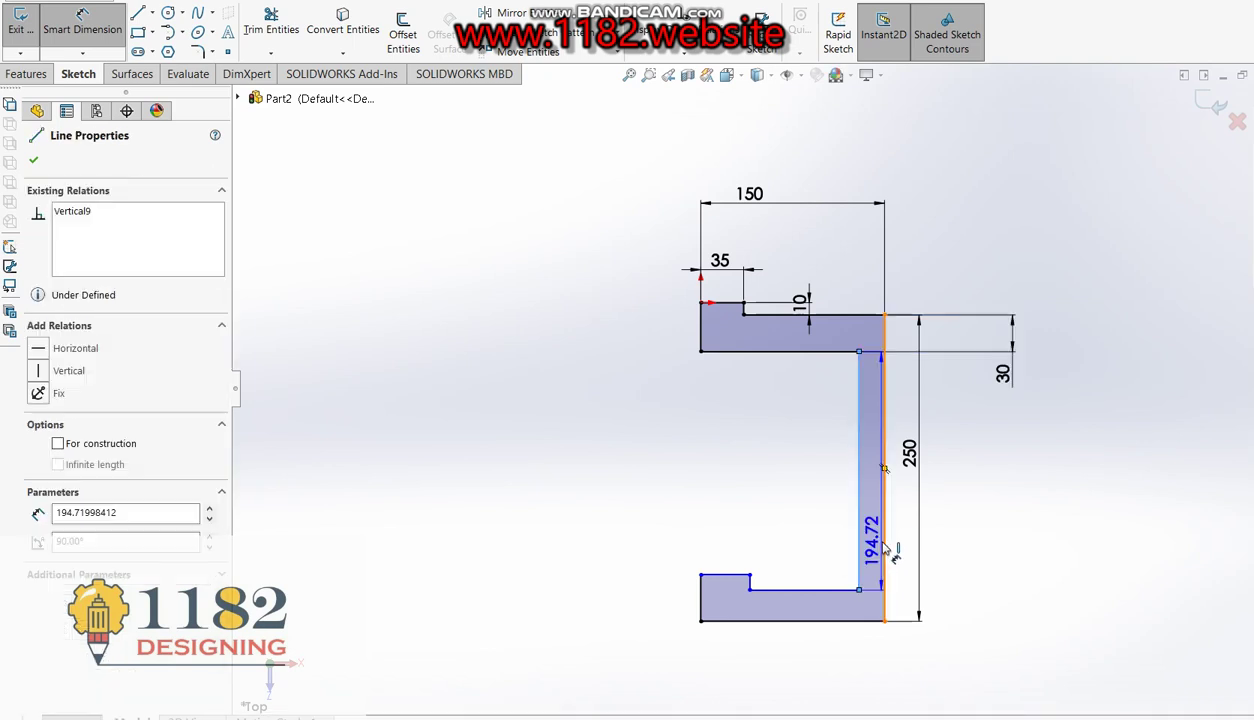
left_click(884, 540)
left_click(947, 538)
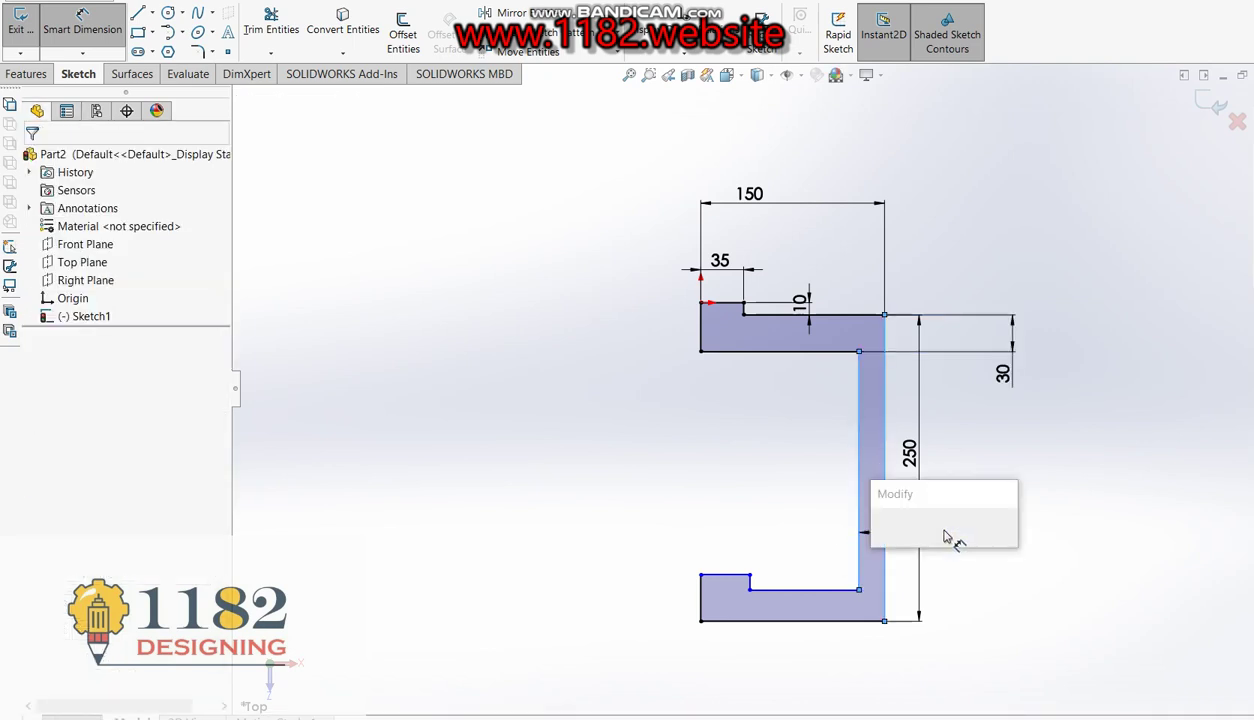
key("Escape")
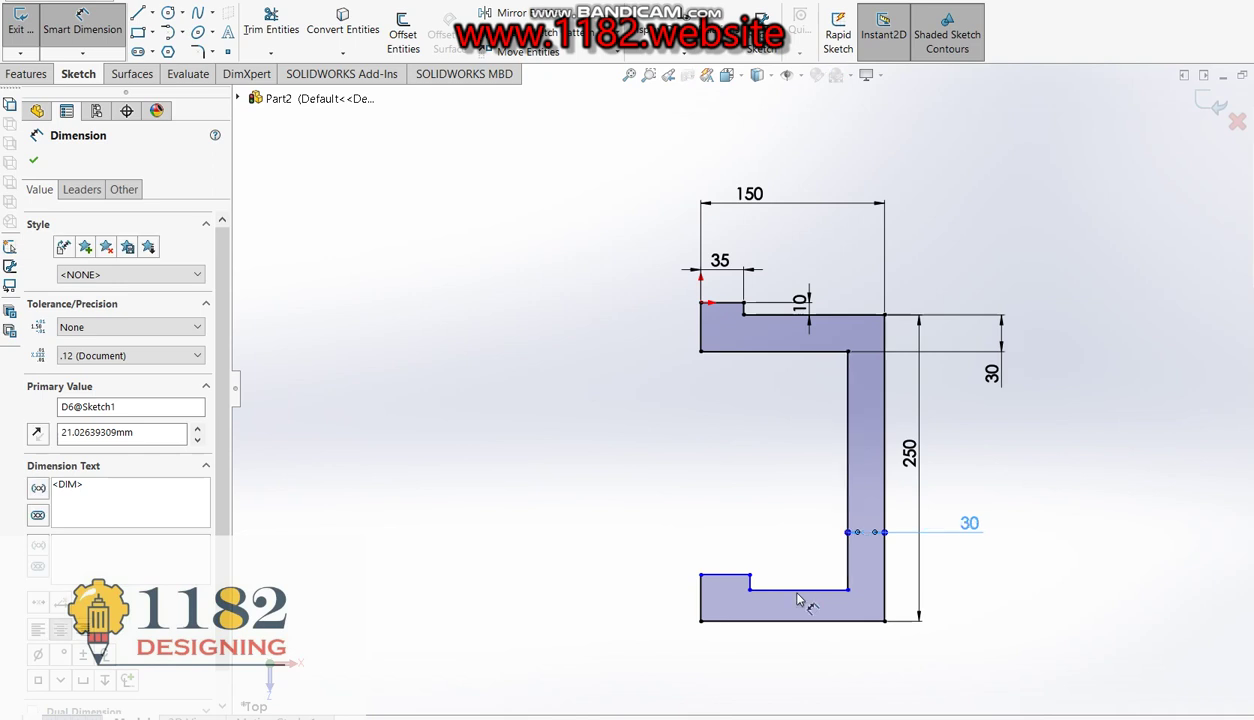
Set the lower flange thickness to 30 mm and the lower end height to 35 mm.
left_click(790, 590)
left_click(818, 622)
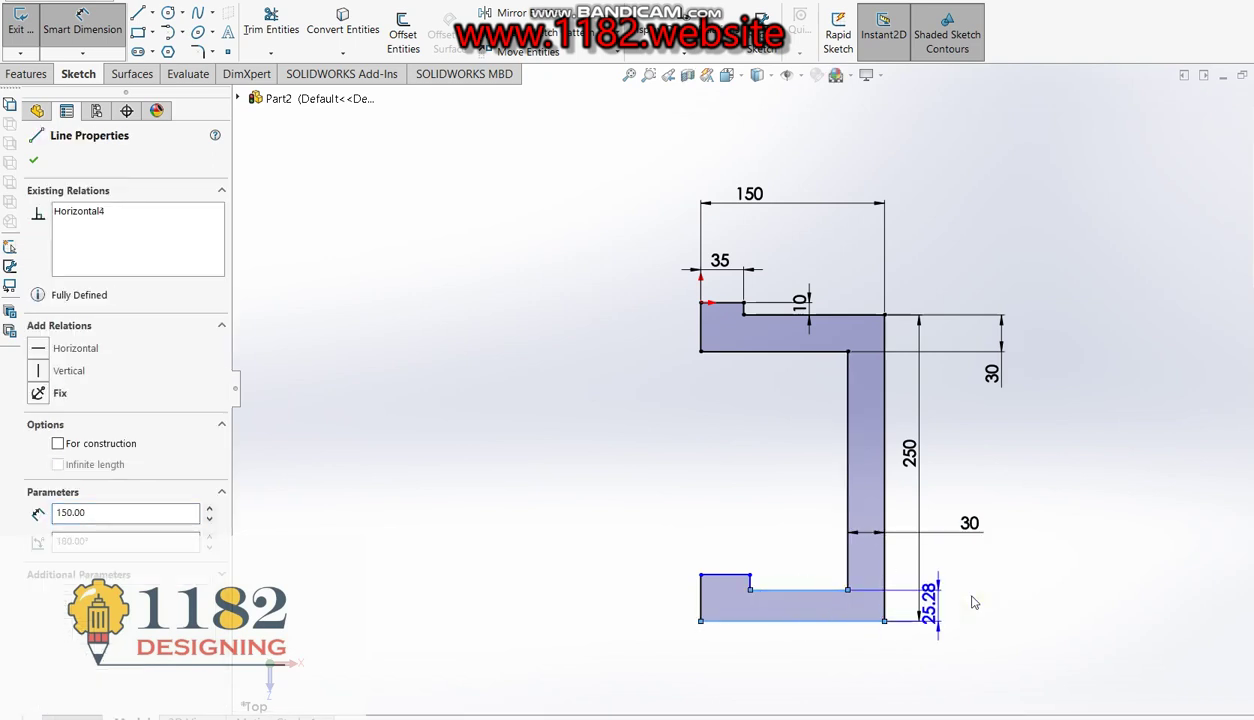
left_click(918, 618)
type("30")
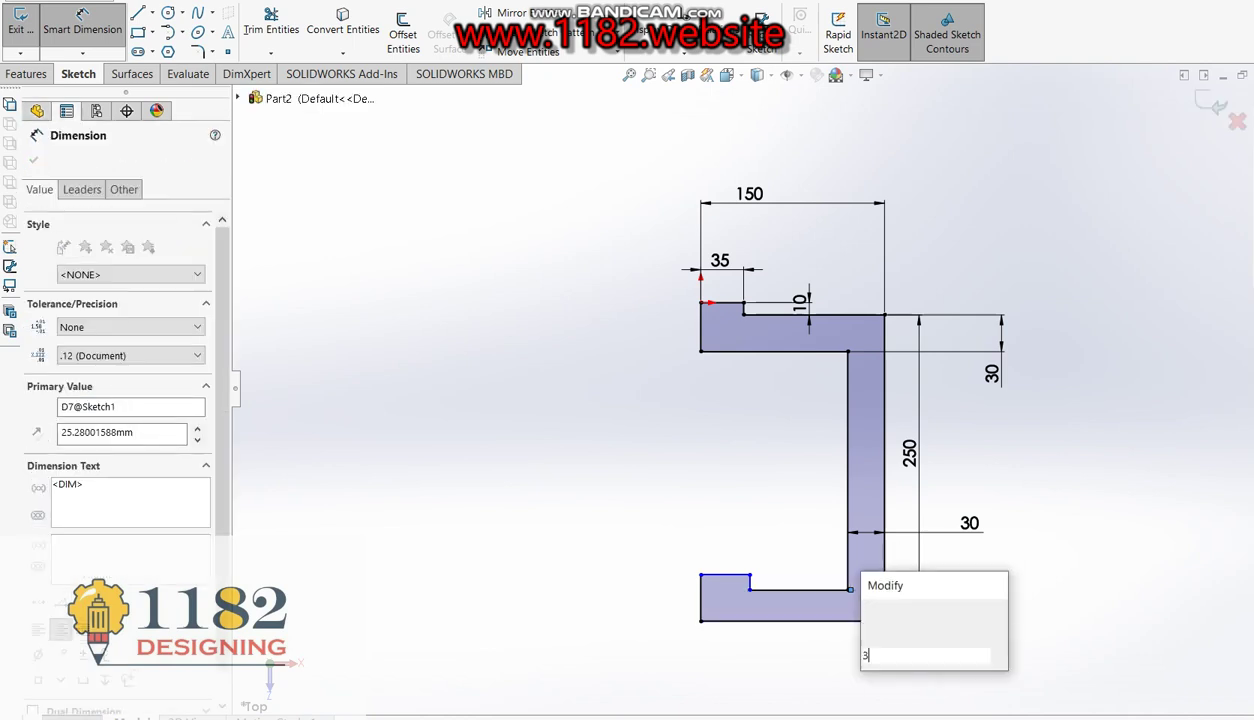
key("Return")
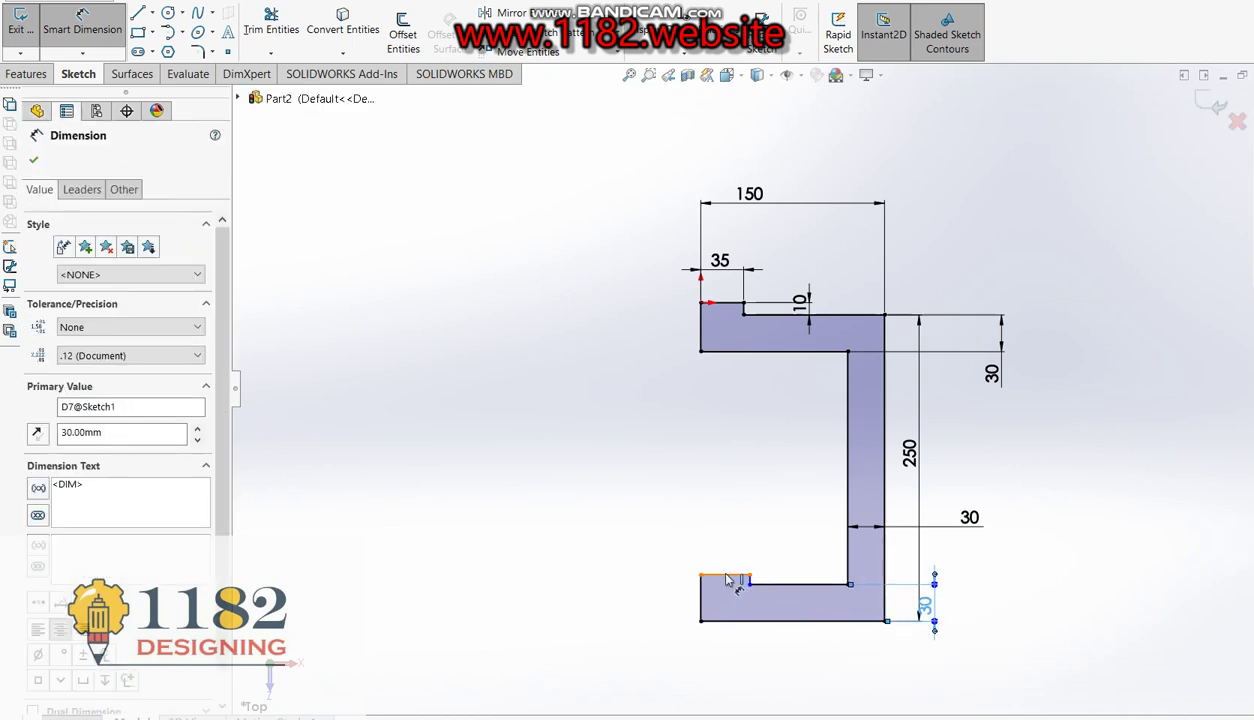
left_click(733, 621)
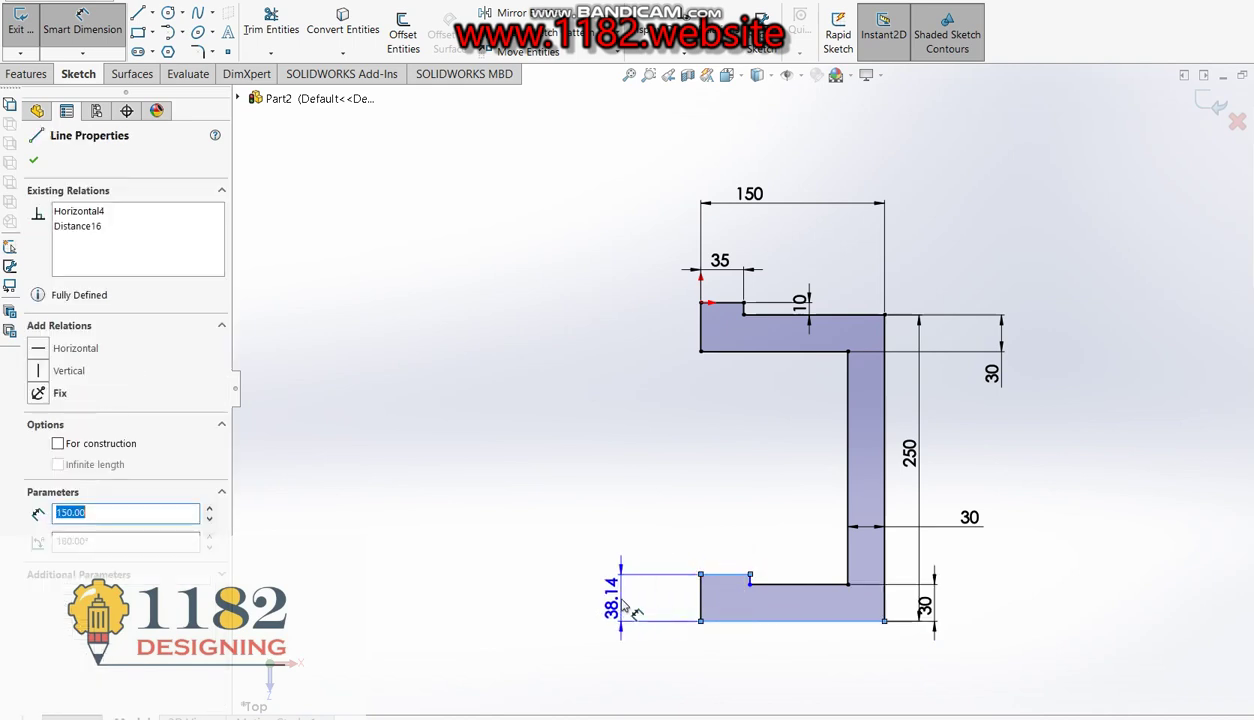
left_click(621, 603)
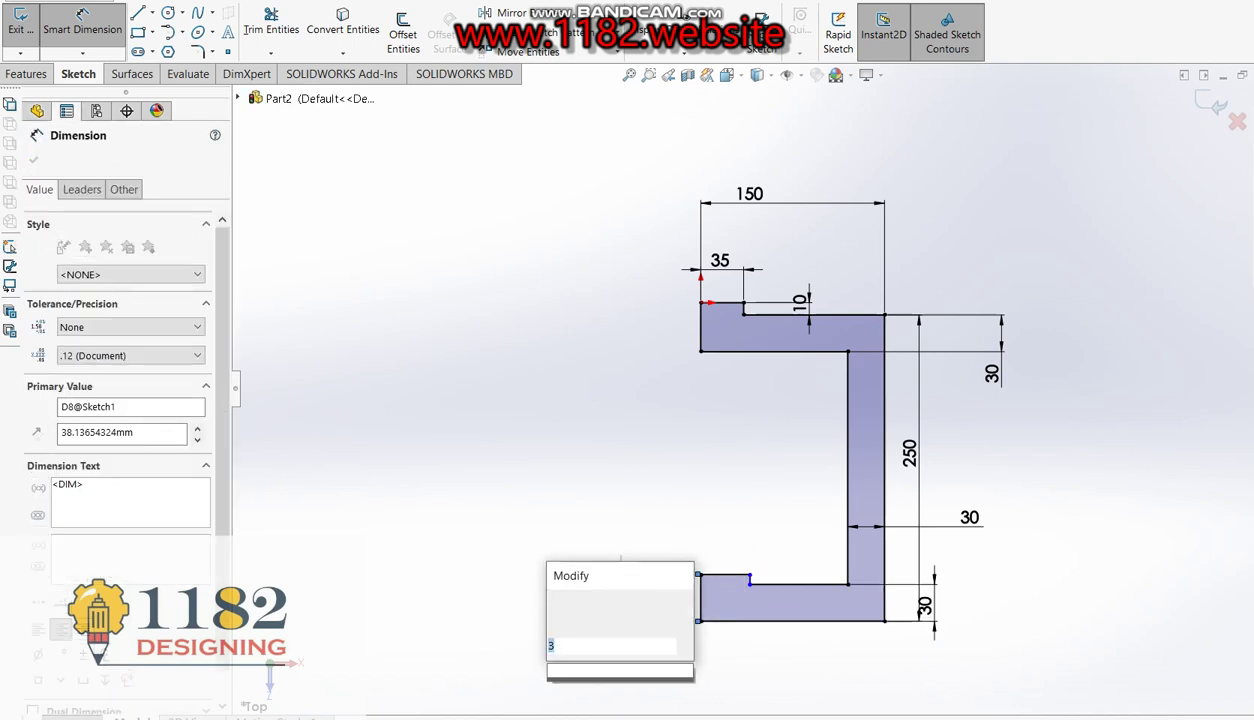
type("35")
key("Return")
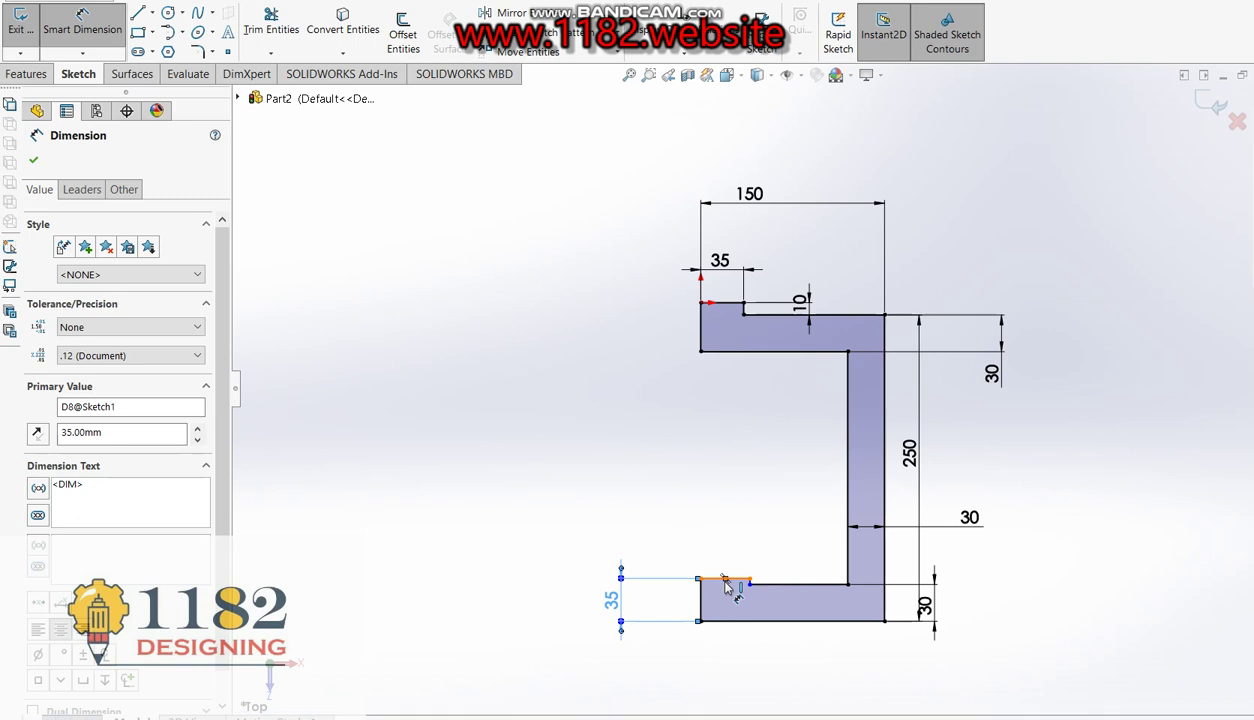
Dimension the lower lip length at 35 mm.
left_click(740, 579)
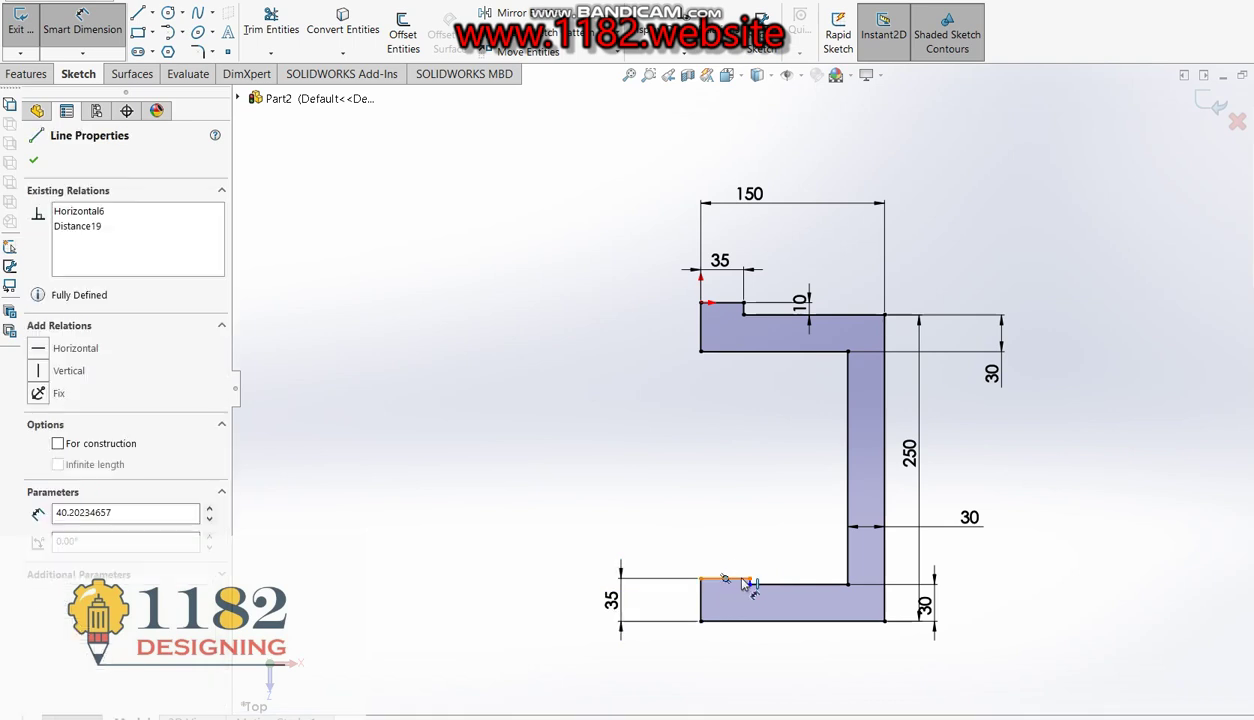
key("Escape")
left_click(739, 581)
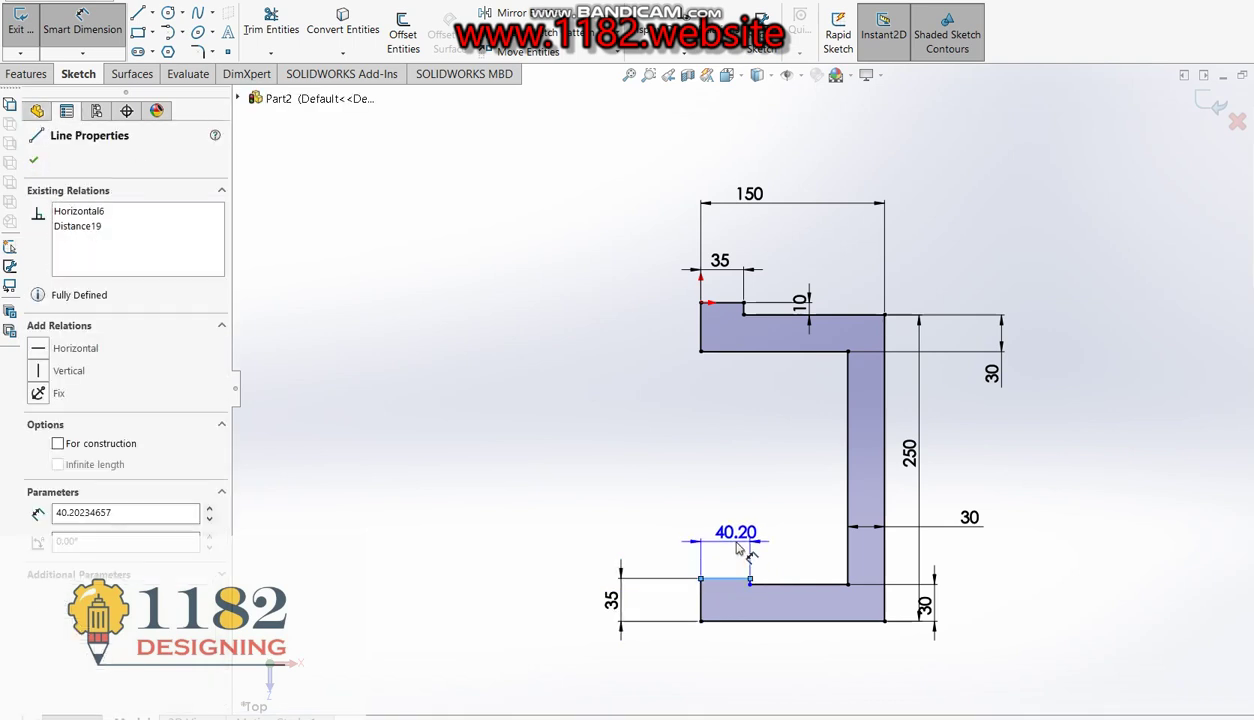
left_click(737, 548)
type("35")
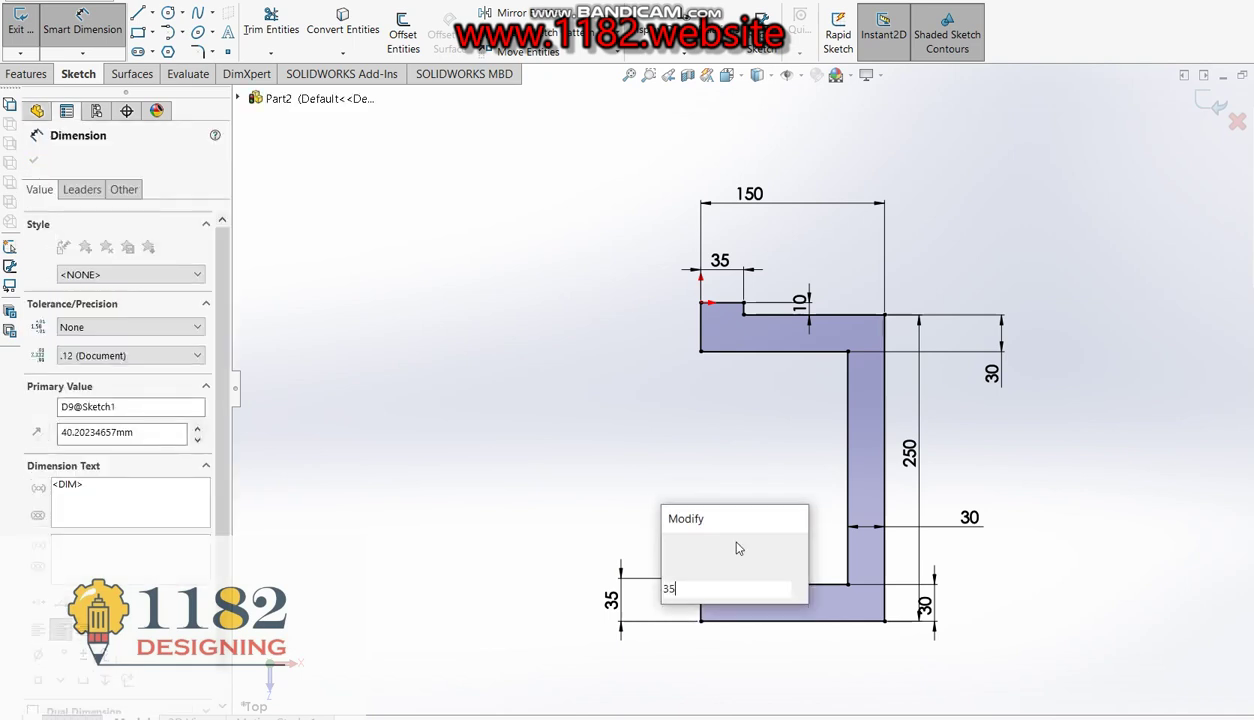
key("Return")
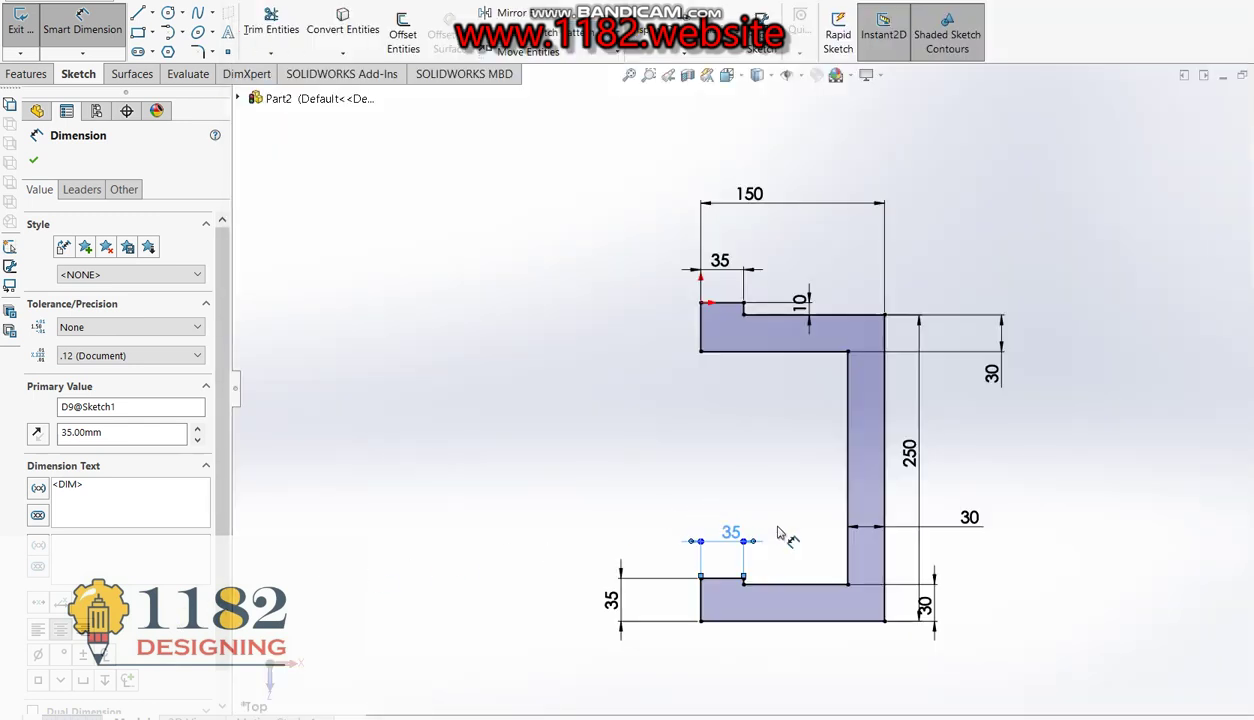
left_click(210, 58)
Fillet the inner and outer top and bottom web corners with a 40 mm radius.
left_click(245, 73)
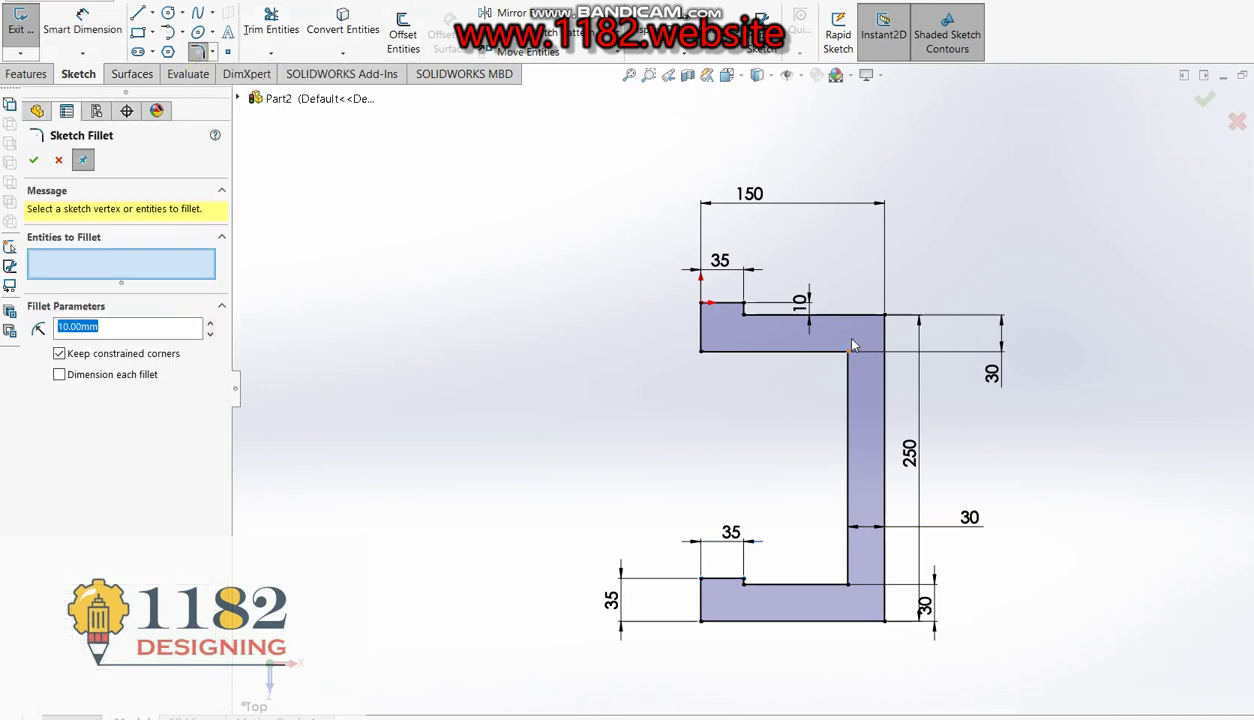
type("40")
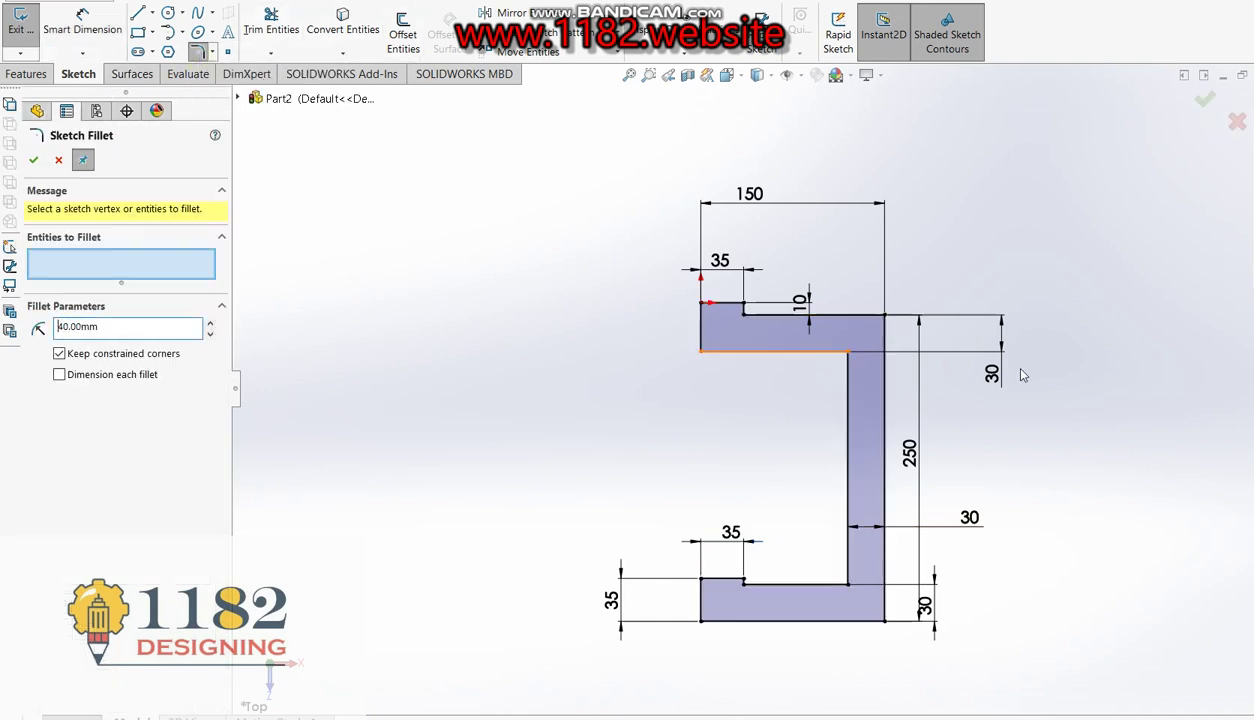
left_click(801, 354)
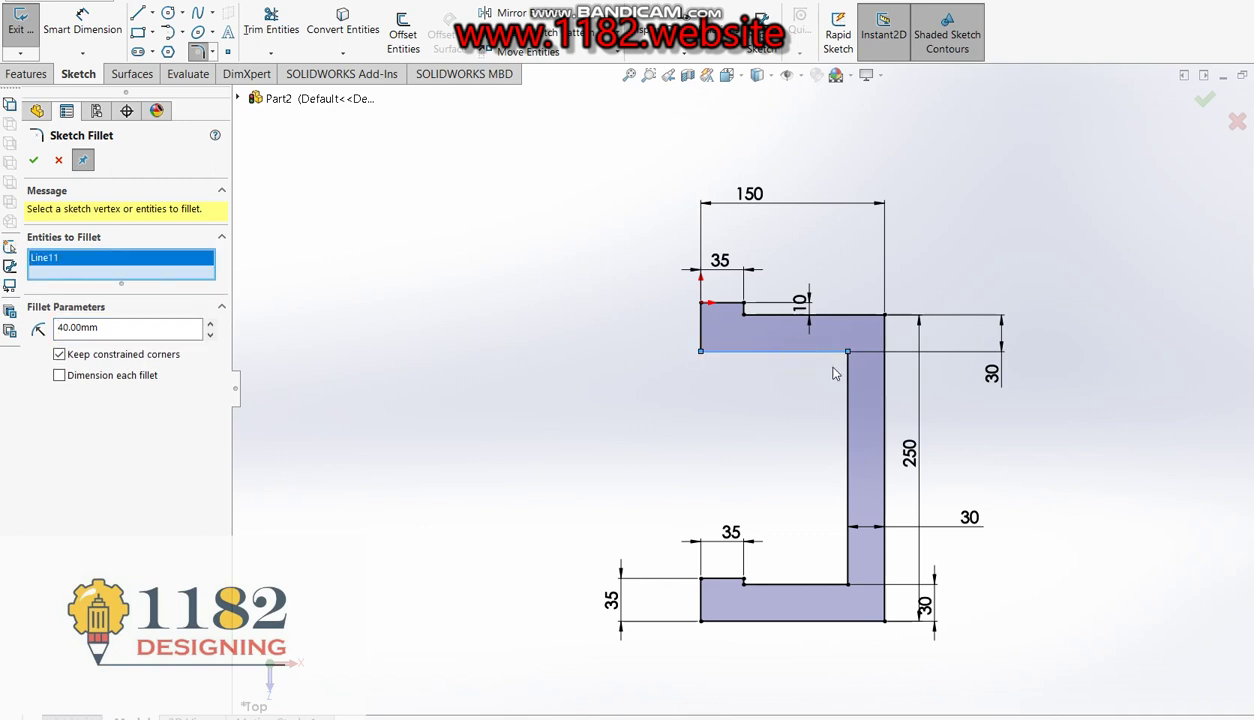
left_click(869, 316)
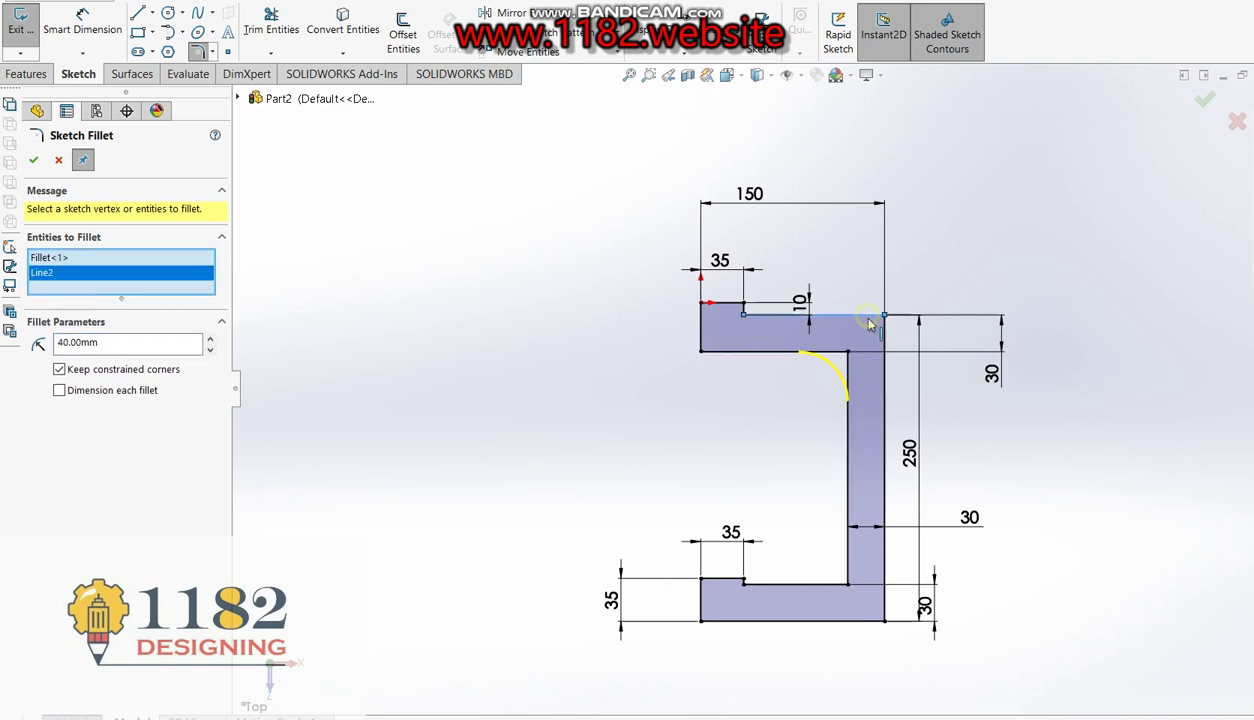
left_click(845, 620)
left_click(884, 597)
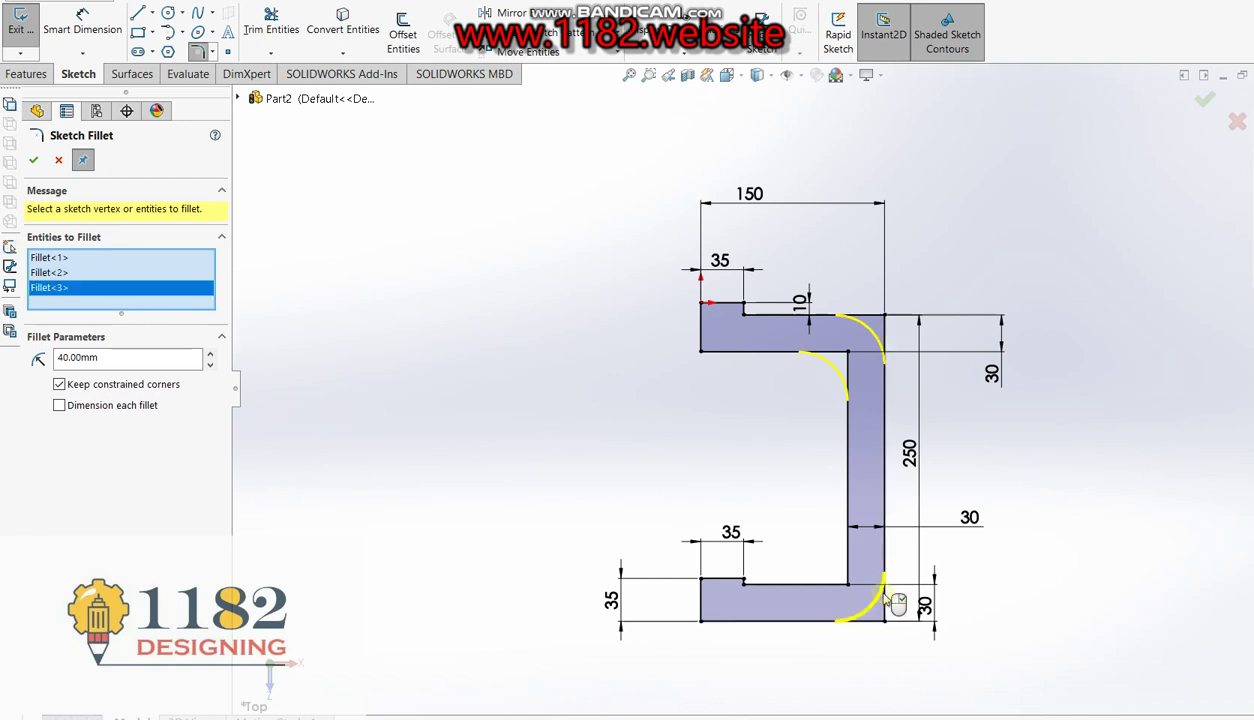
left_click(792, 584)
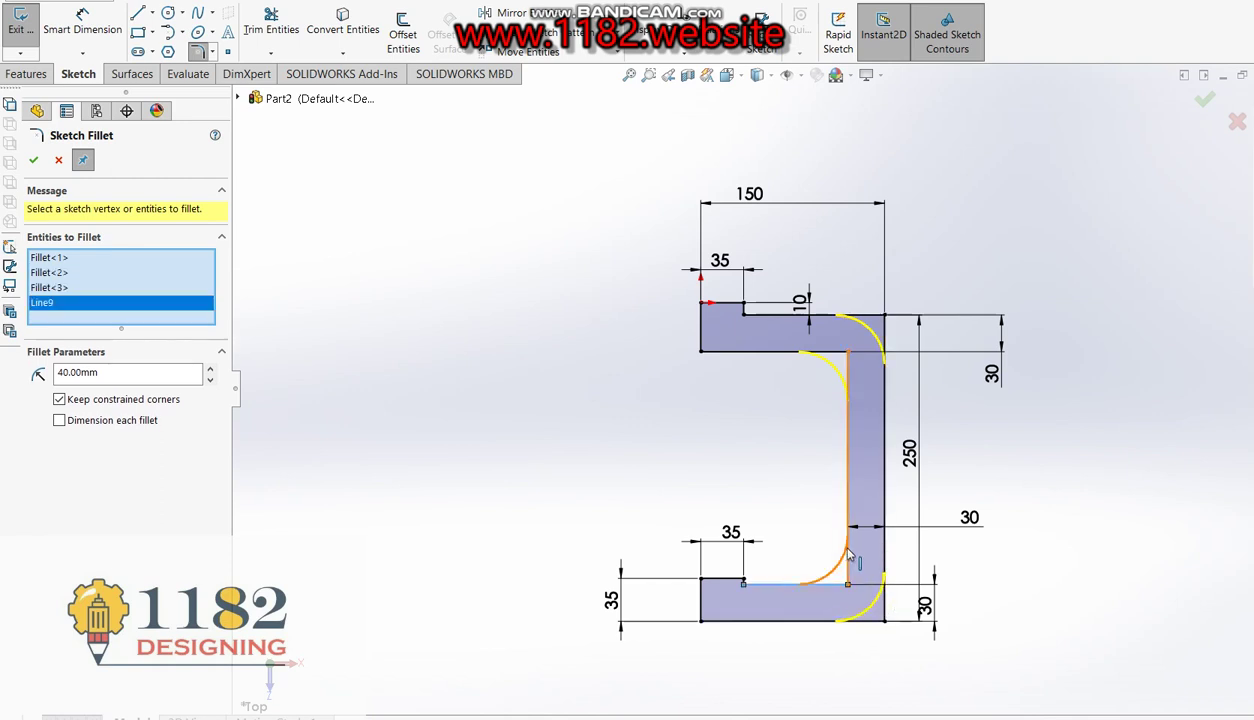
left_click(848, 545)
left_click(1202, 101)
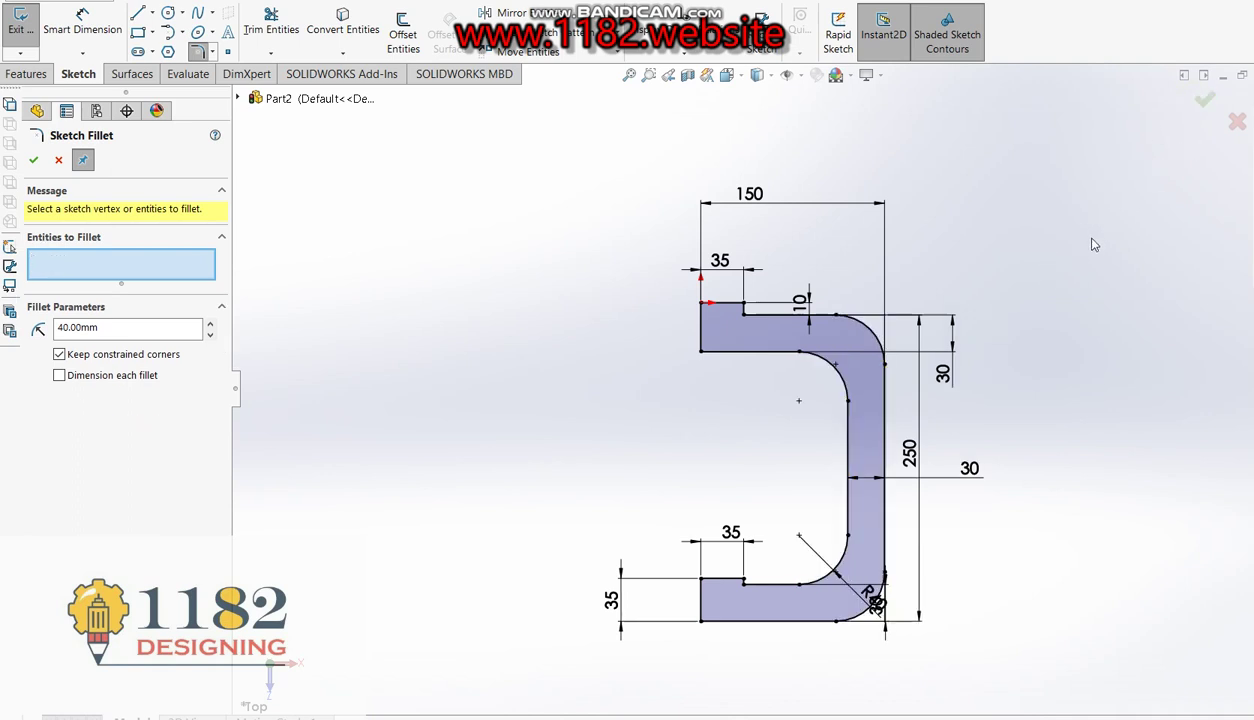
left_click(1203, 99)
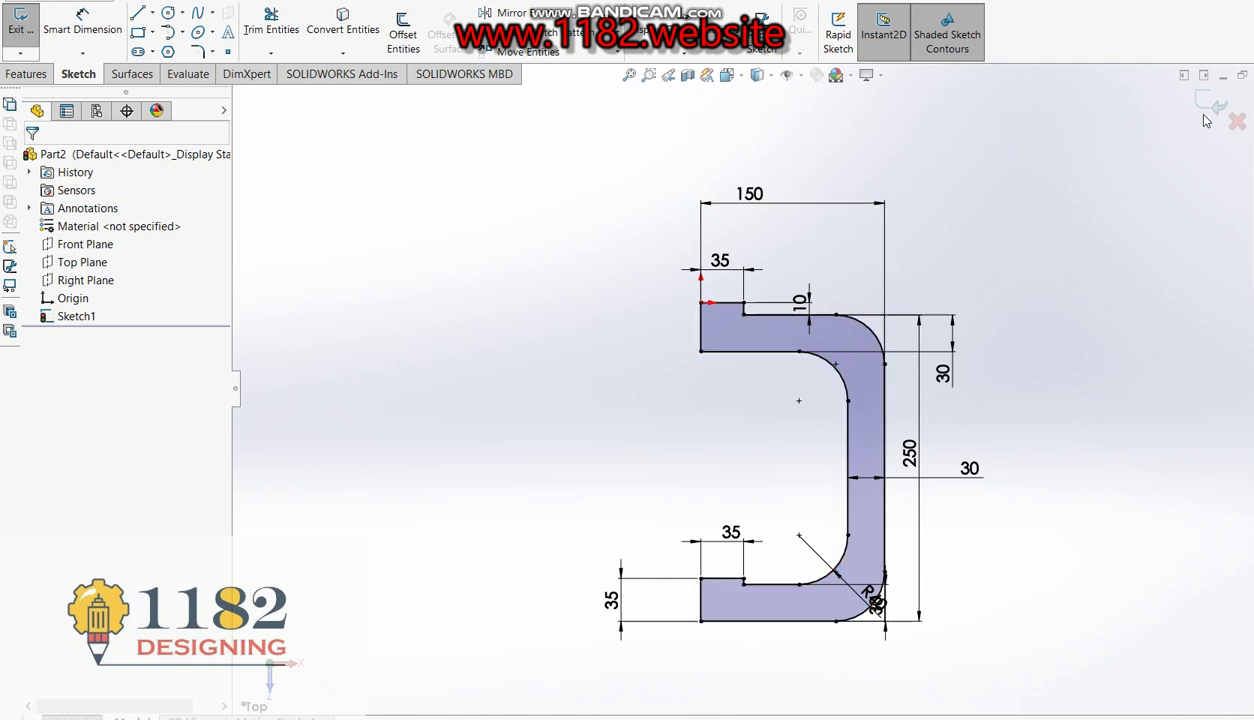
Extrude the C-shaped profile 14 mm Mid Plane into Boss-Extrude1.
left_click(1200, 104)
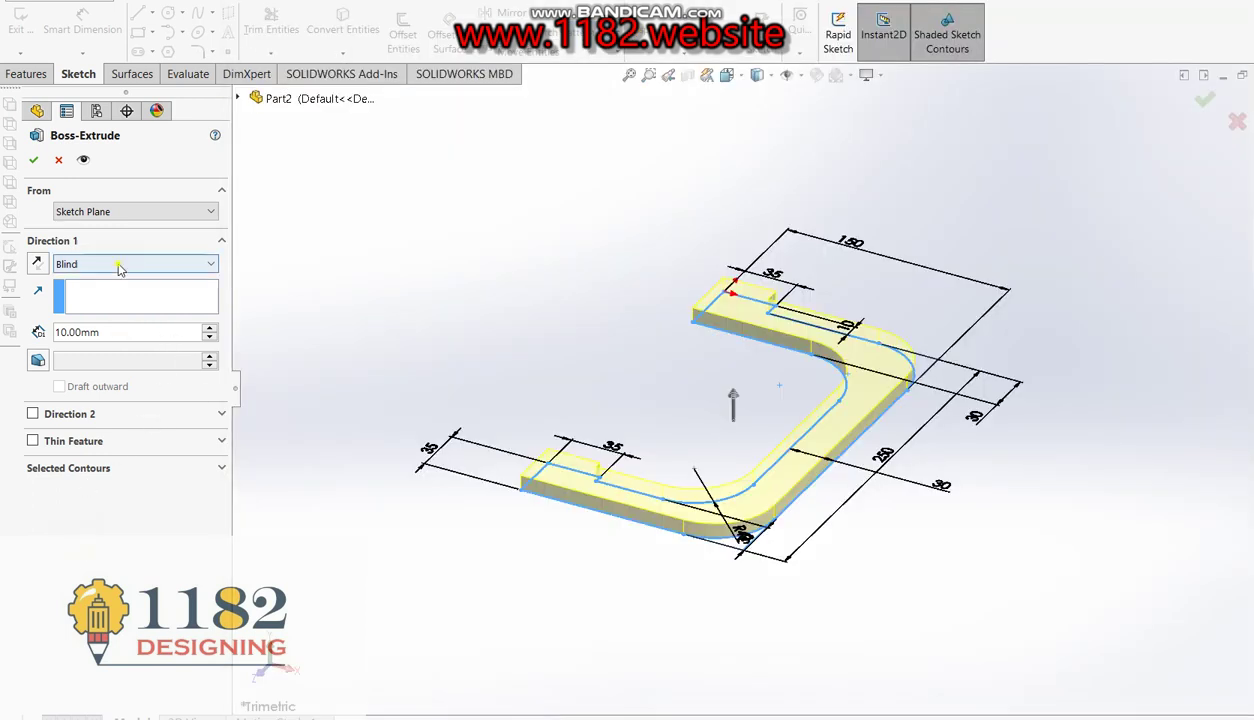
left_click(120, 264)
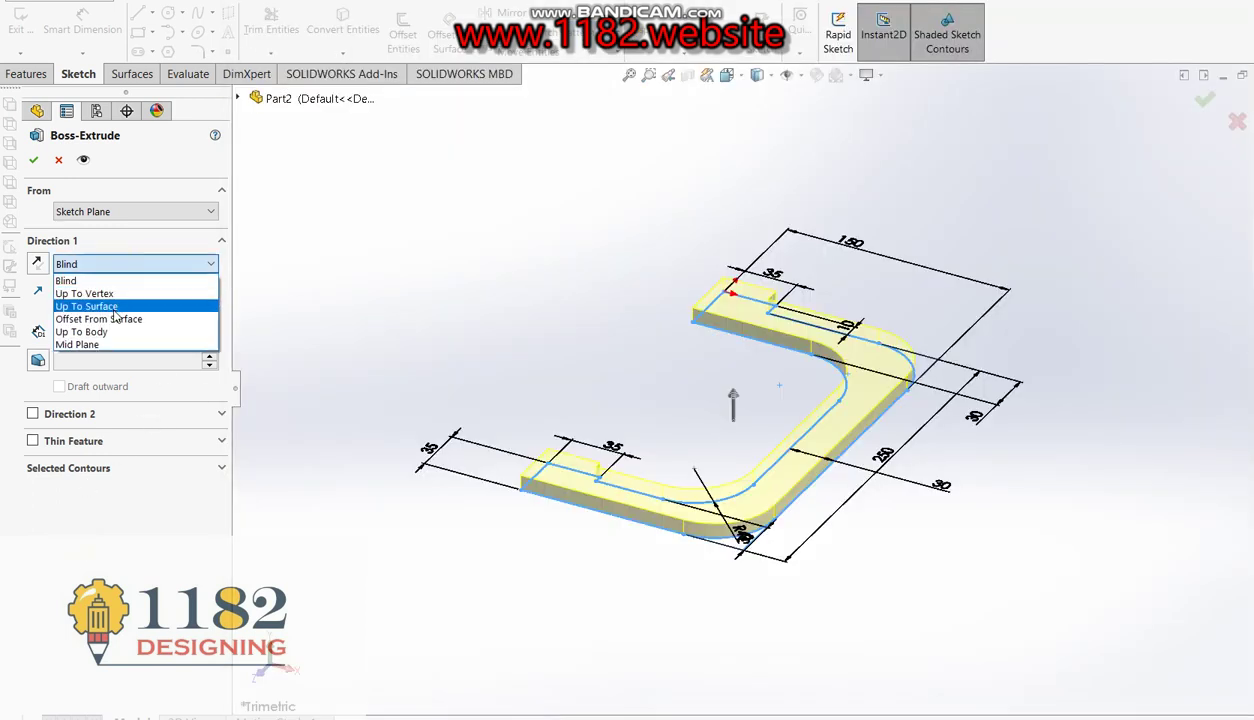
left_click(108, 345)
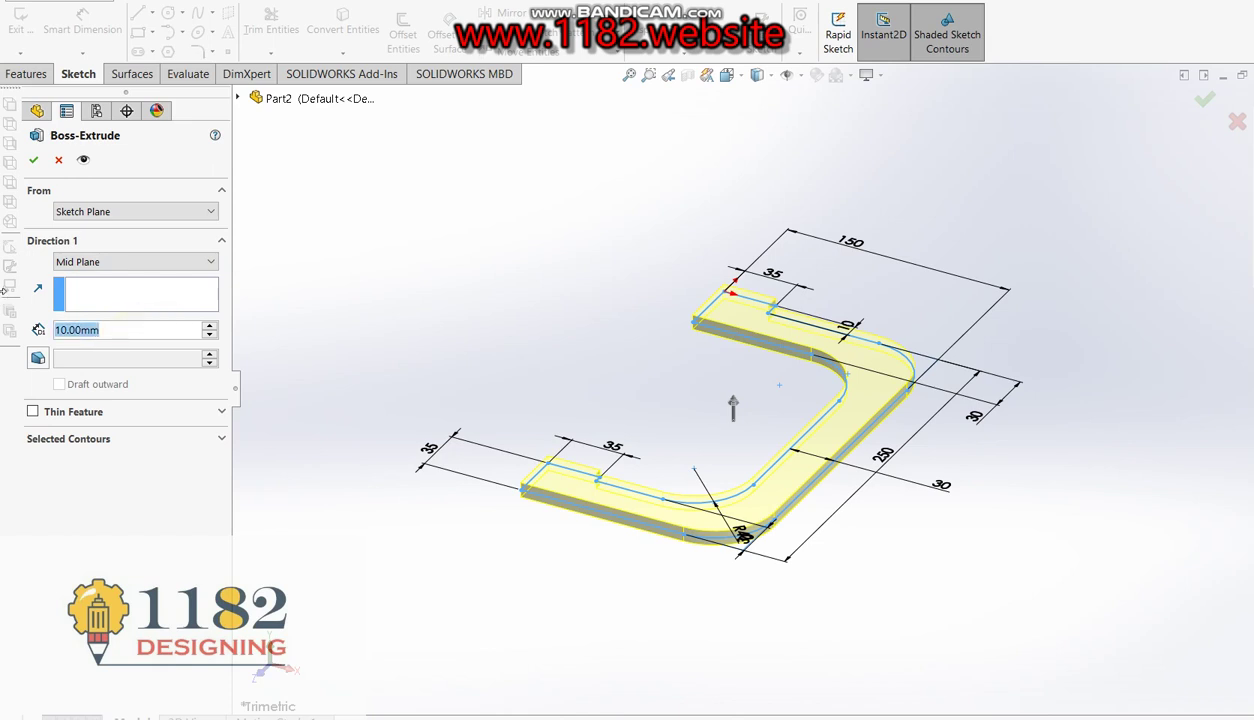
type("14")
key("Return")
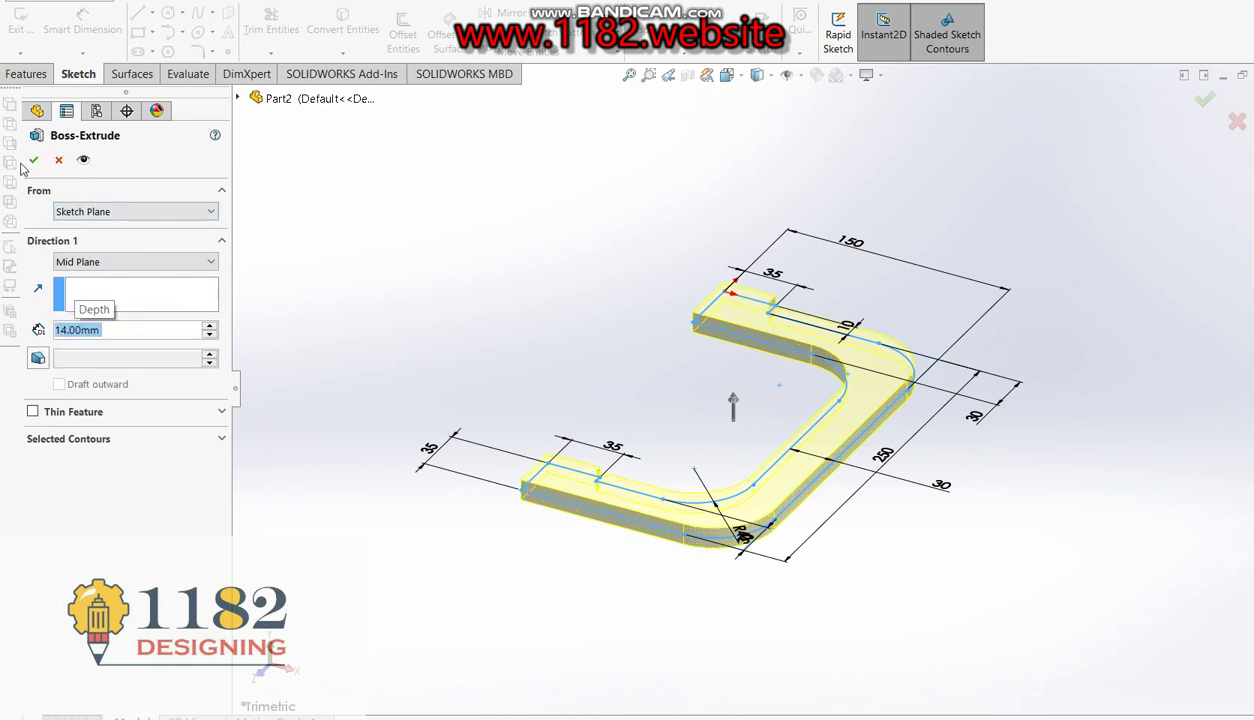
left_click(33, 160)
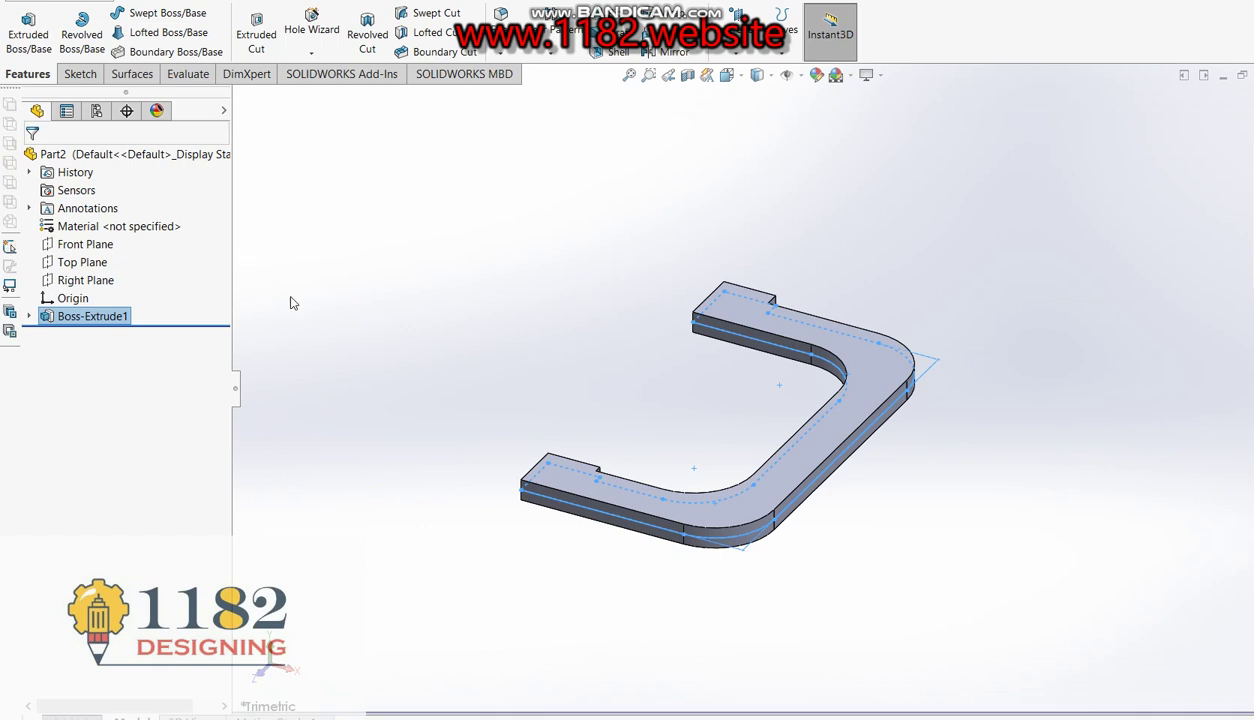
left_click(447, 302)
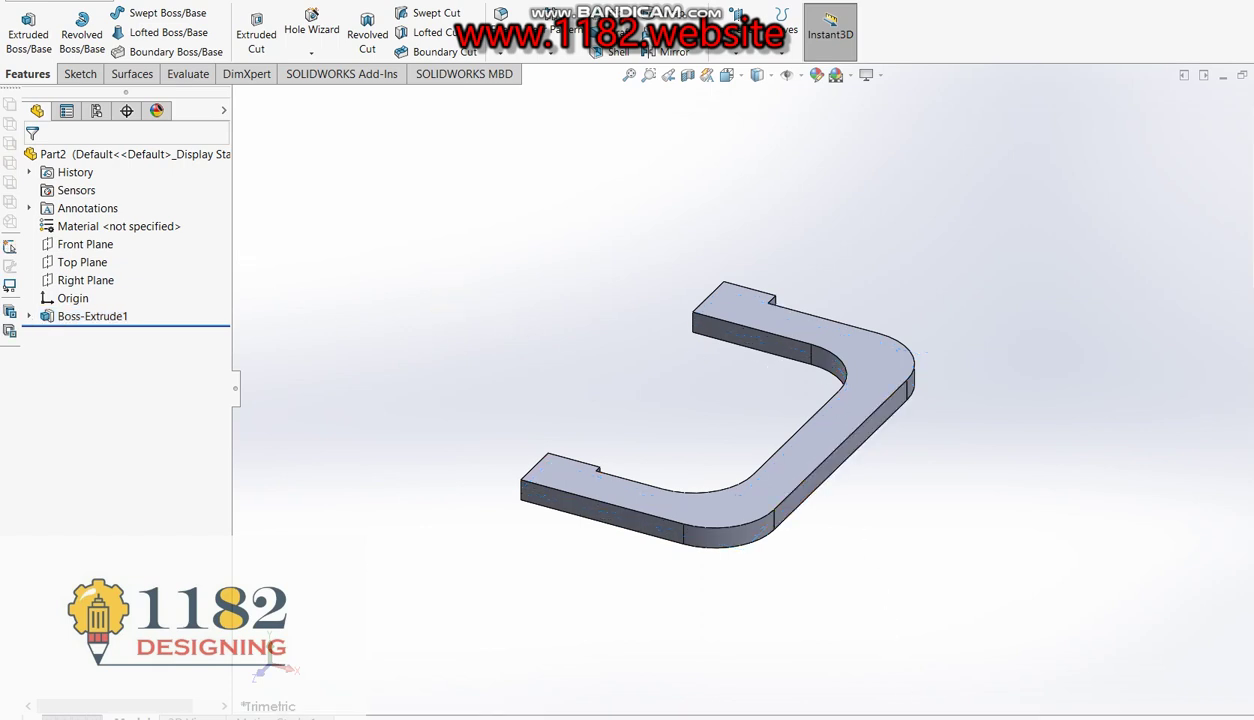
key("alt+Tab")
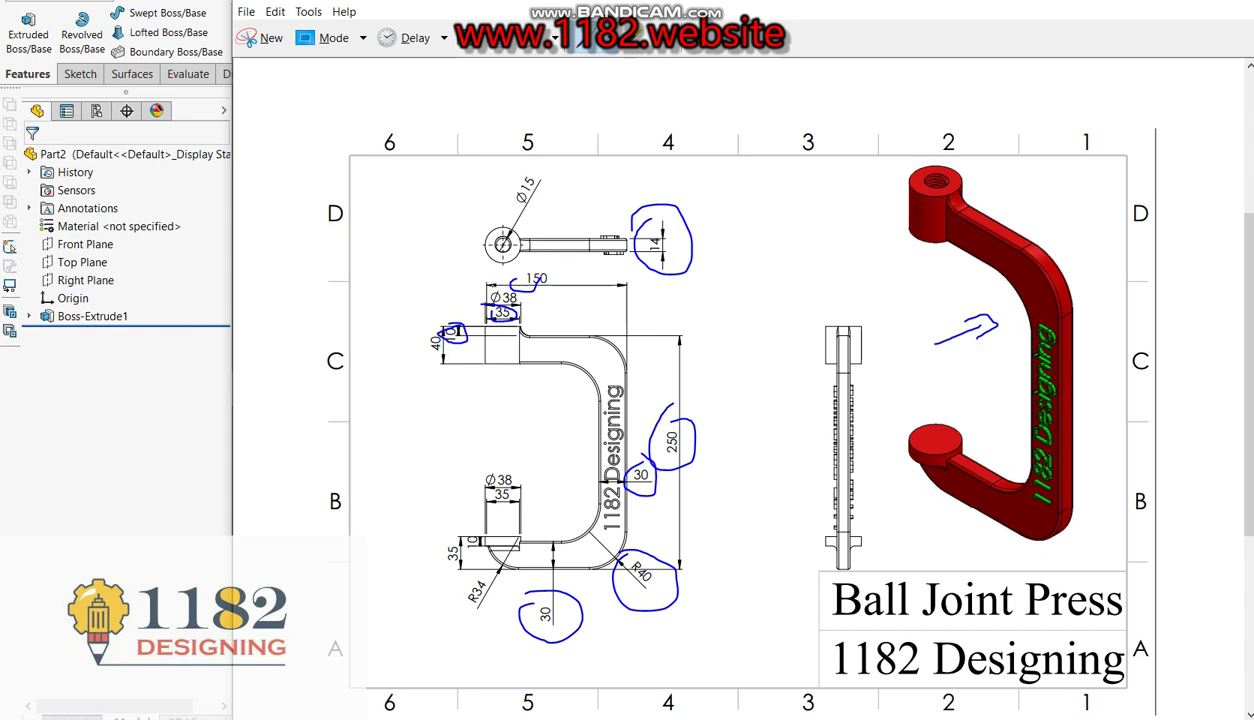
left_click(613, 49)
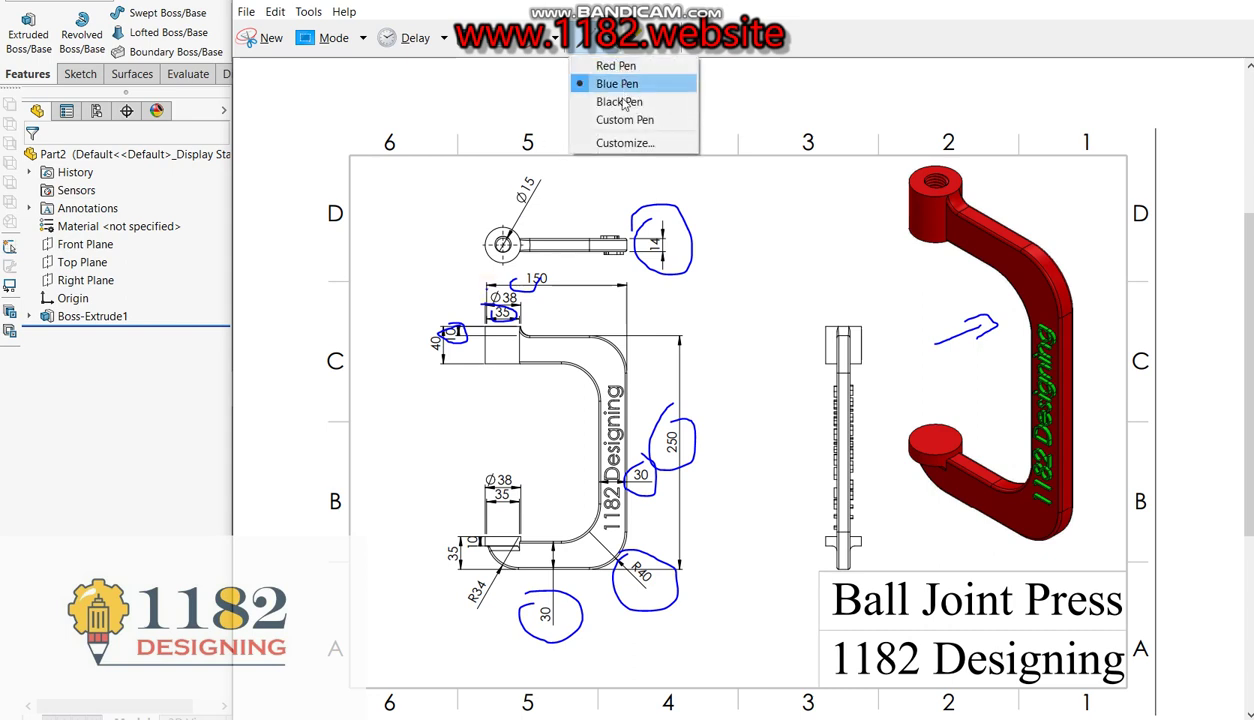
left_click(619, 66)
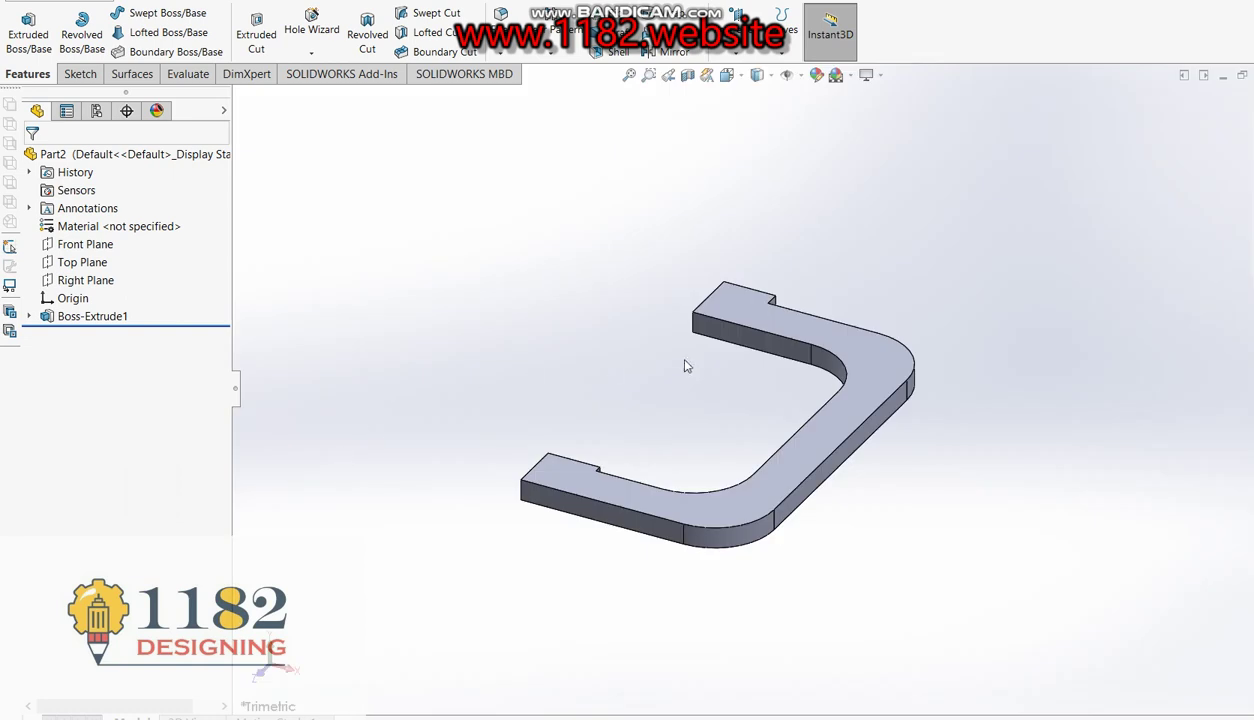
scroll(755, 352, "down", 2)
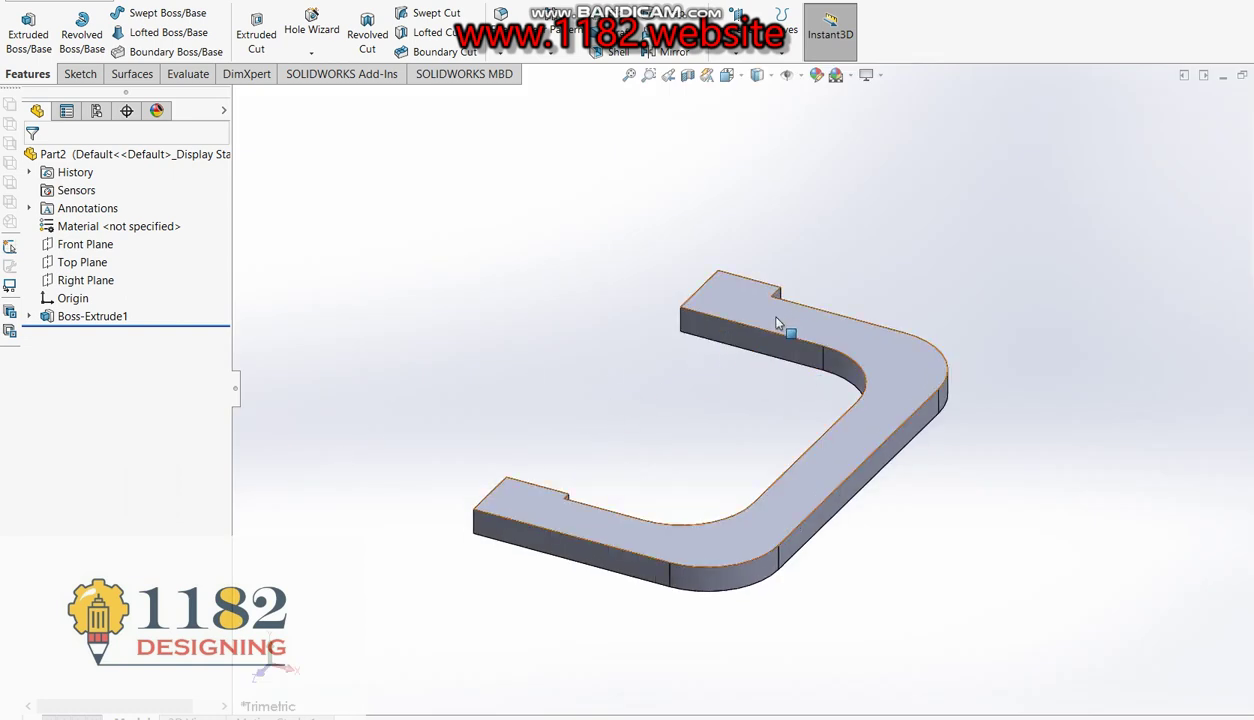
scroll(580, 385, "down", 1)
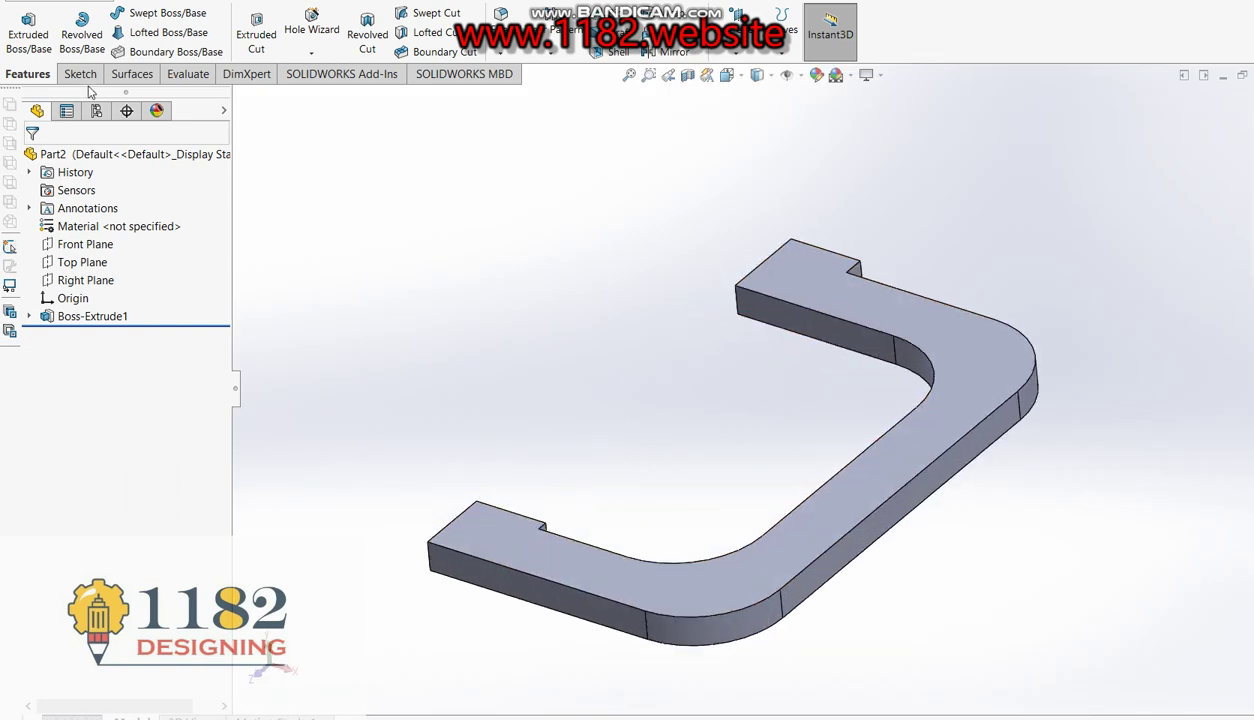
Sketch a 38 mm diameter circle on the lower lip's end face for a new boss.
left_click(28, 30)
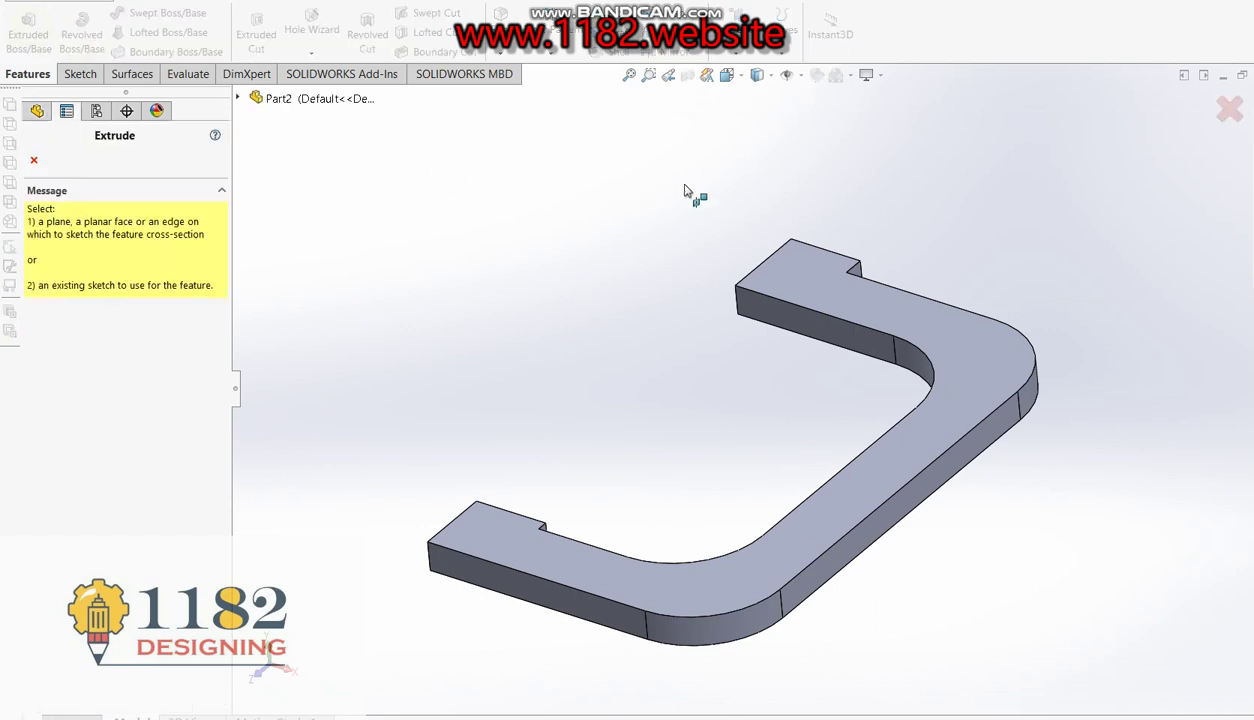
middle_click_drag(834, 302, 651, 373)
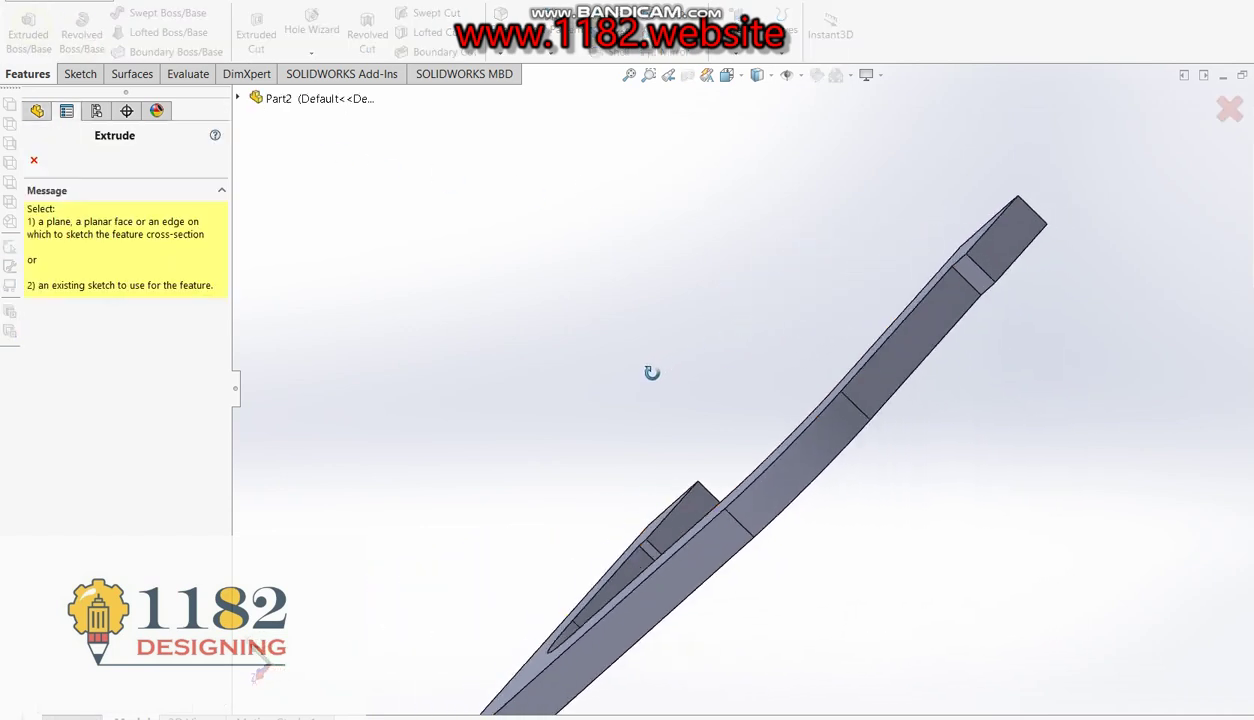
left_click(1003, 238)
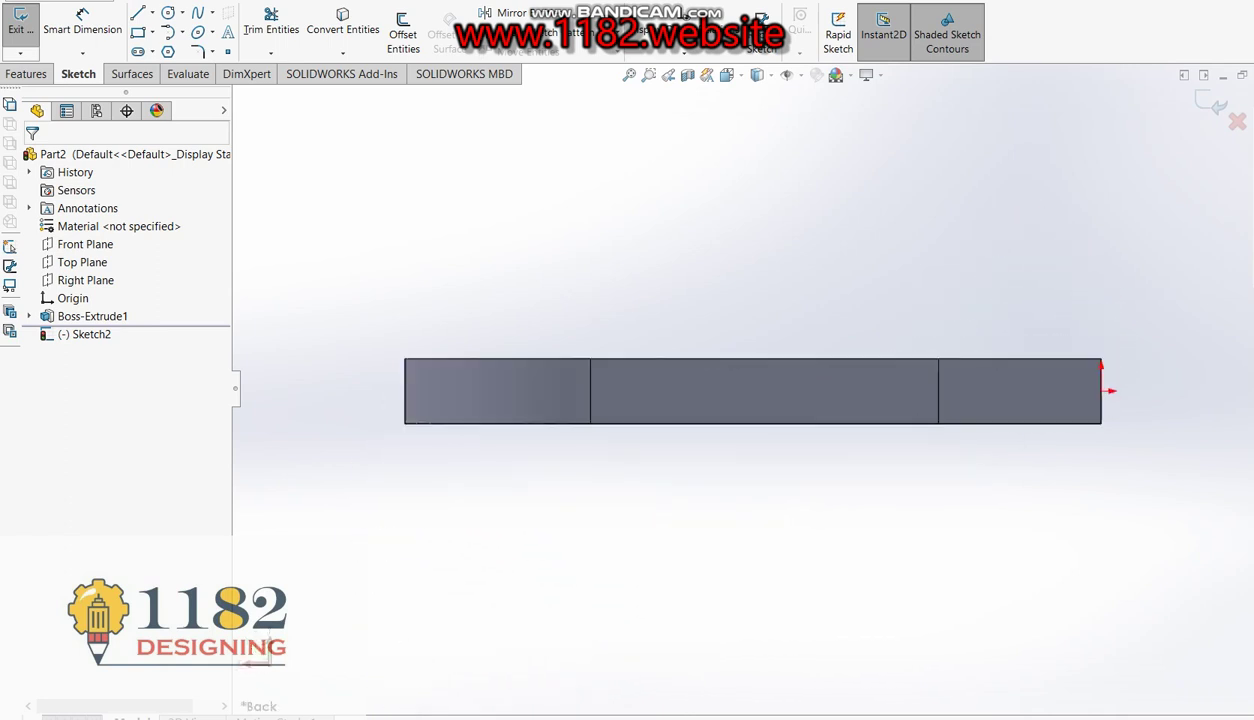
left_click(168, 12)
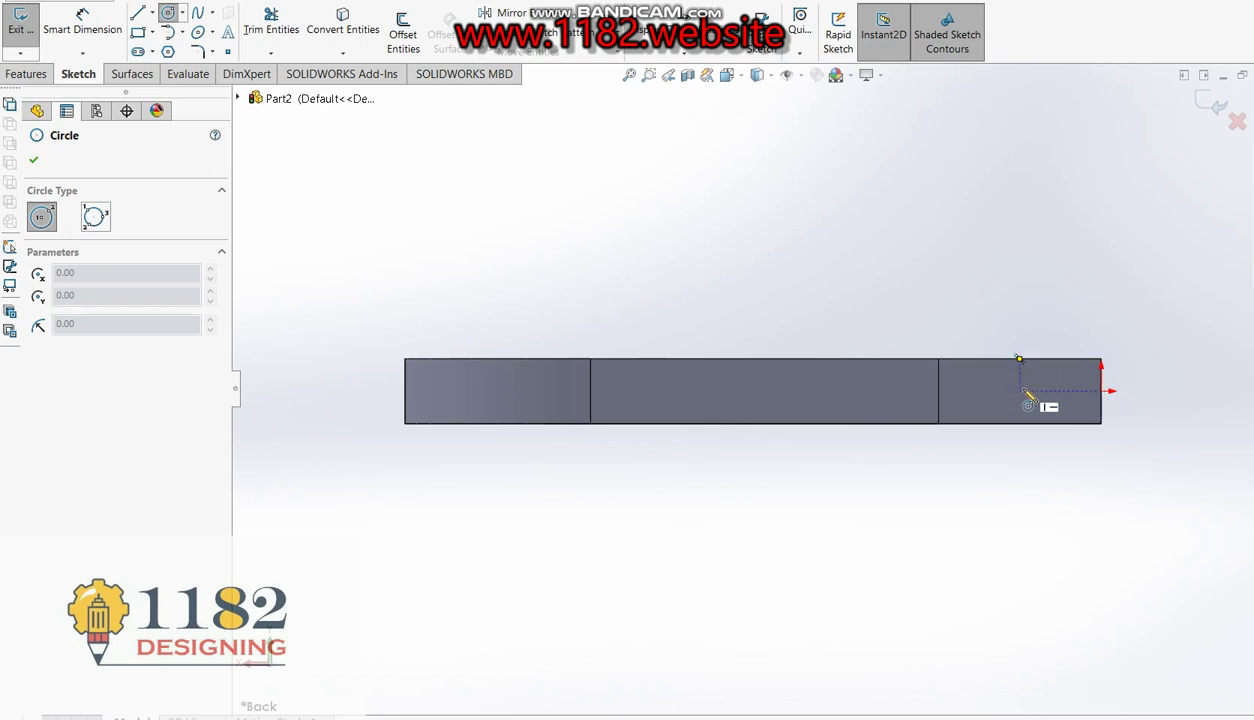
left_click(1019, 390)
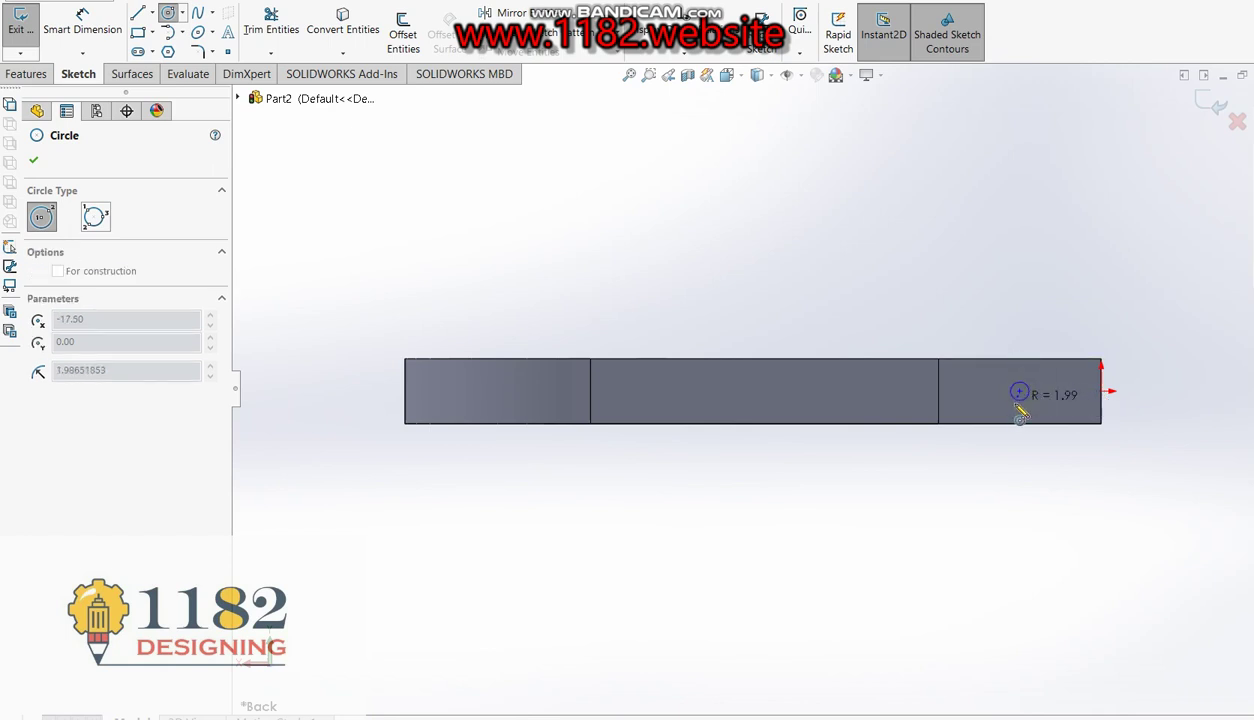
left_click(1090, 470)
left_click(80, 28)
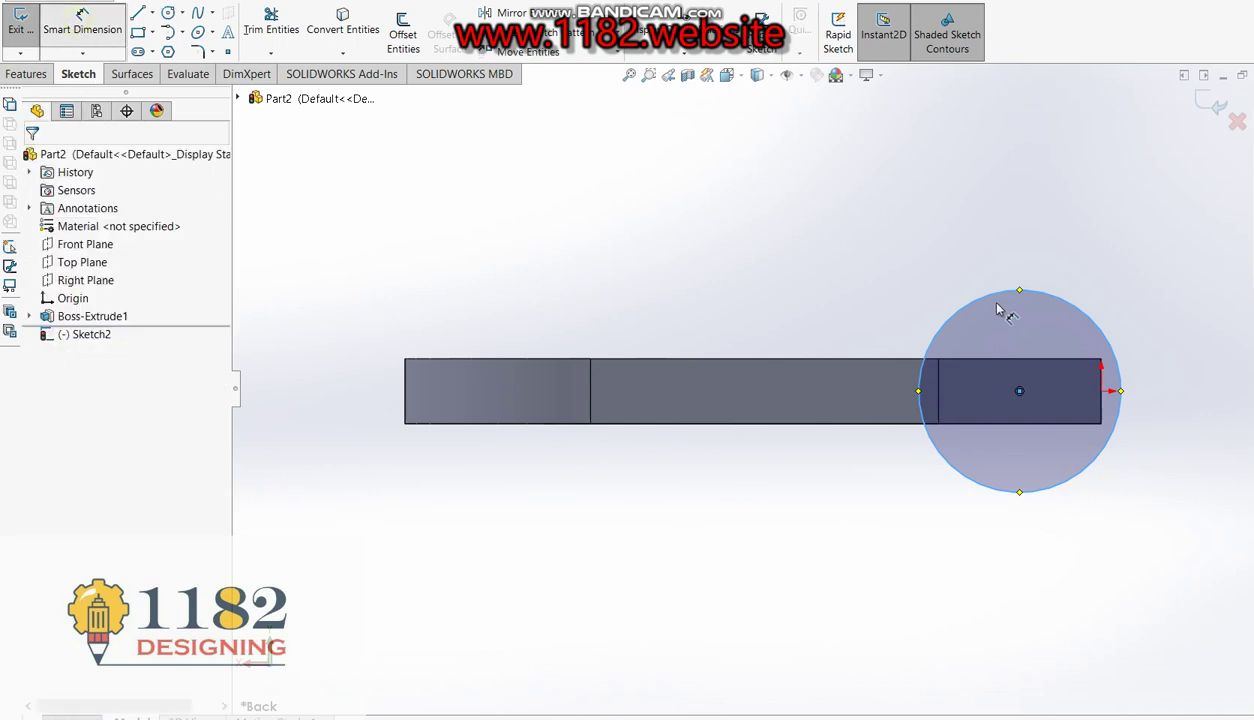
left_click(1021, 291)
left_click(1020, 235)
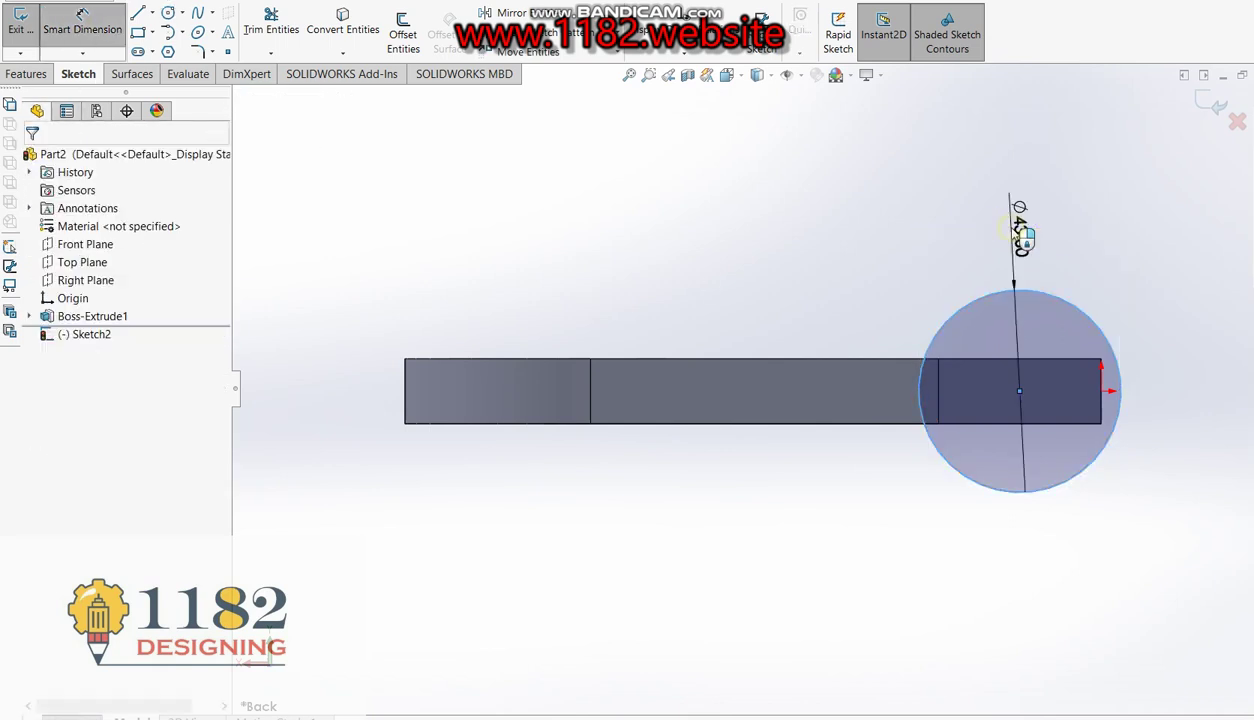
type("38")
key("Return")
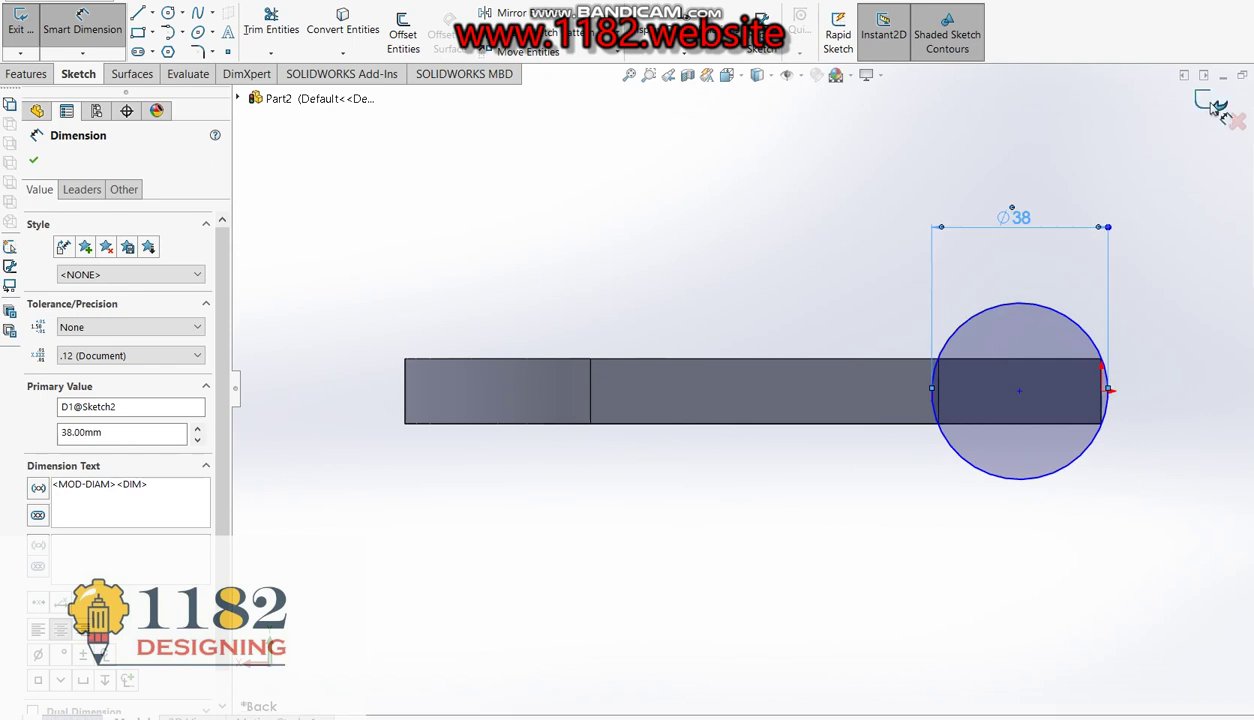
key("Escape")
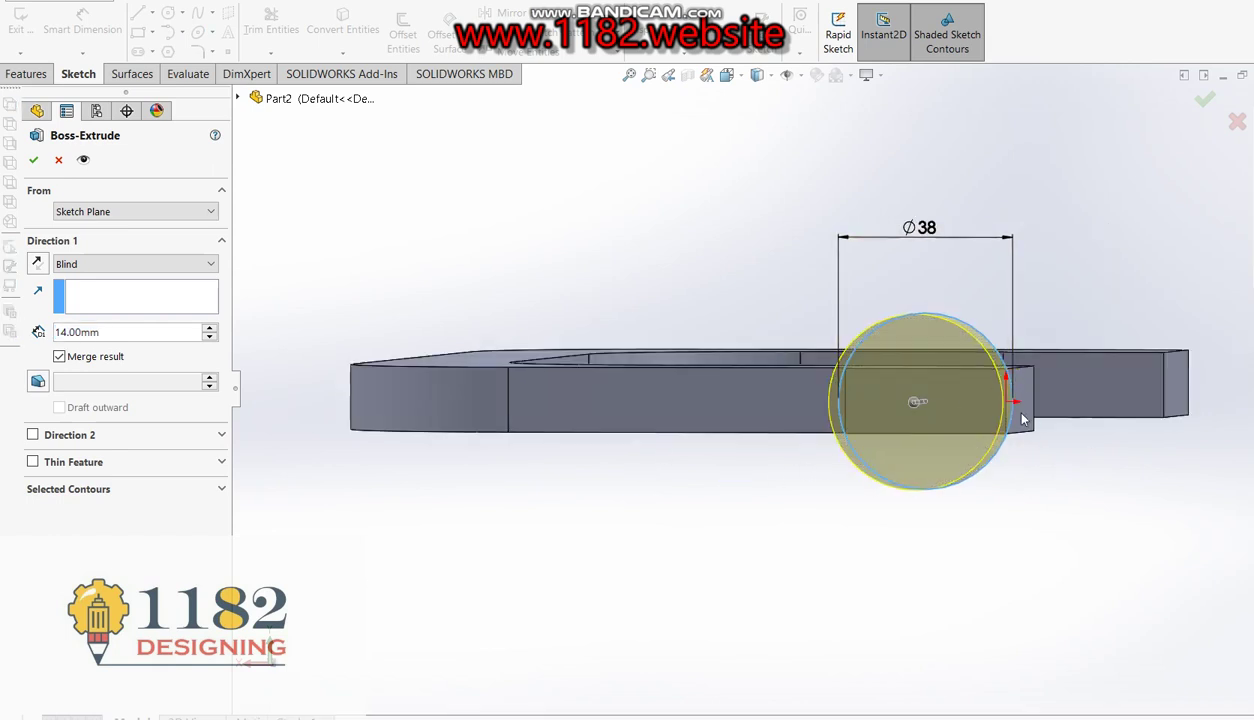
Extrude the Ø38 circle Up To Surface, ending on the arm's side face.
key("z")
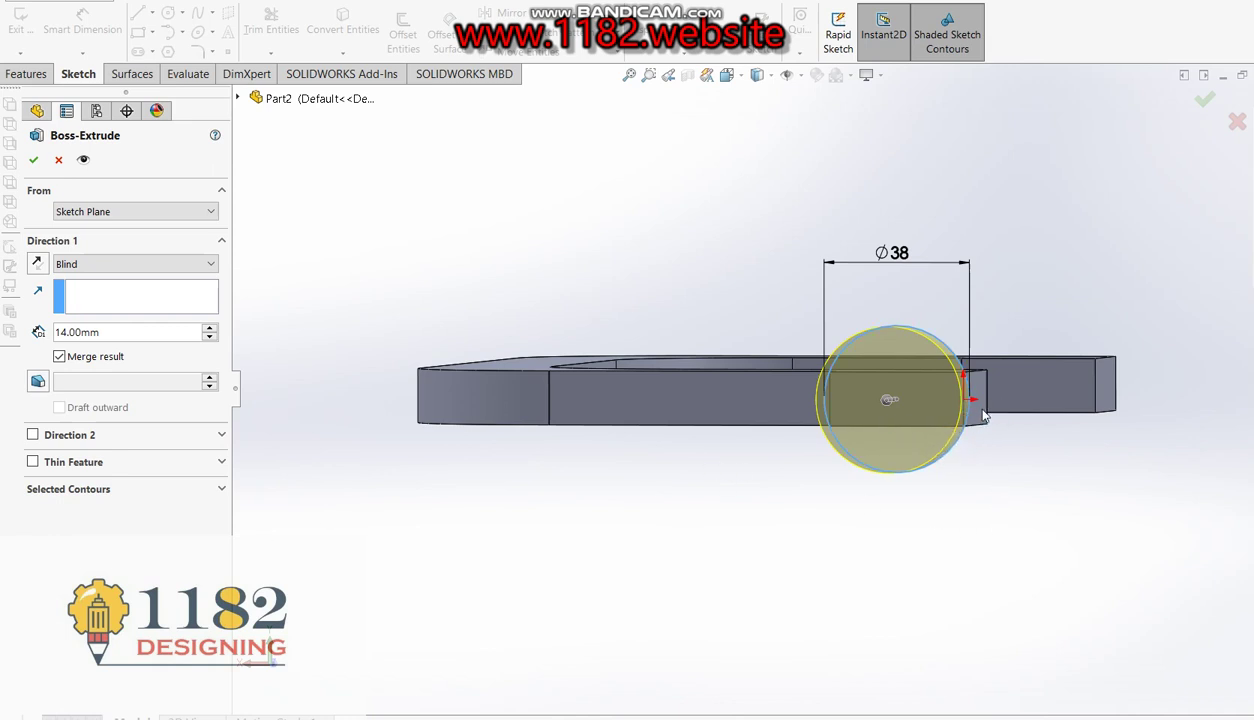
middle_click_drag(931, 430, 895, 433)
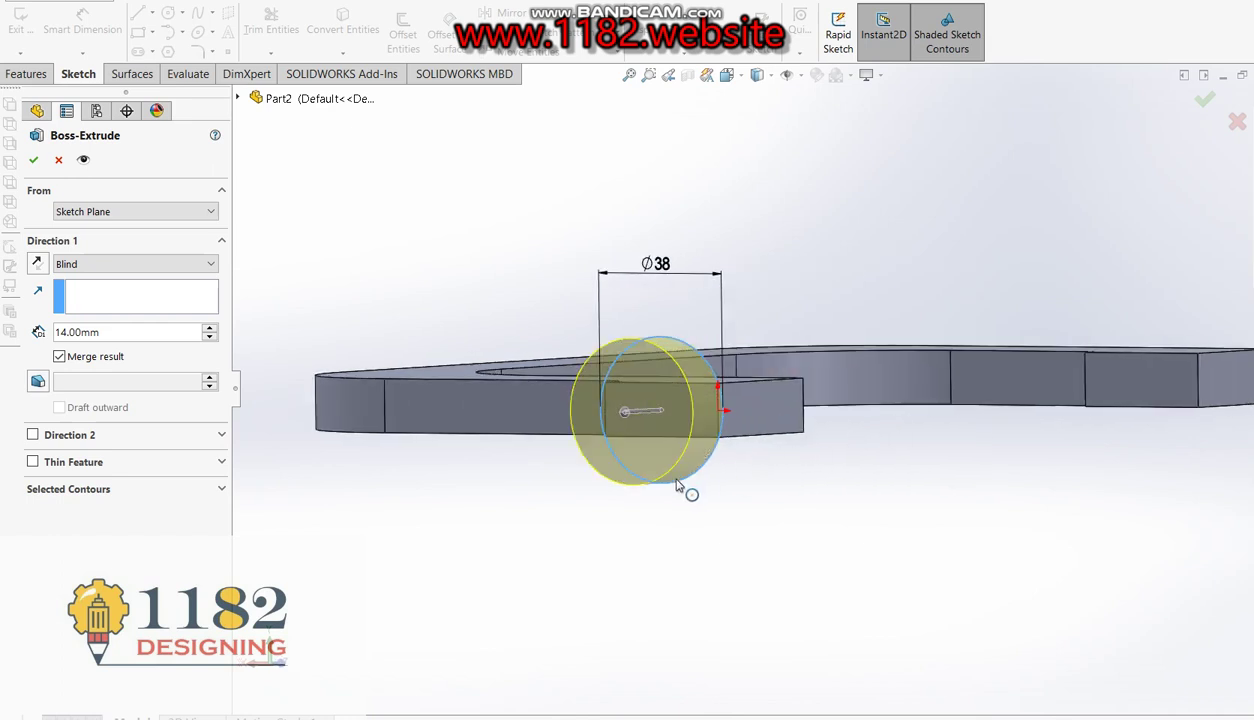
middle_click_drag(686, 490, 700, 436)
middle_click_drag(616, 460, 498, 470)
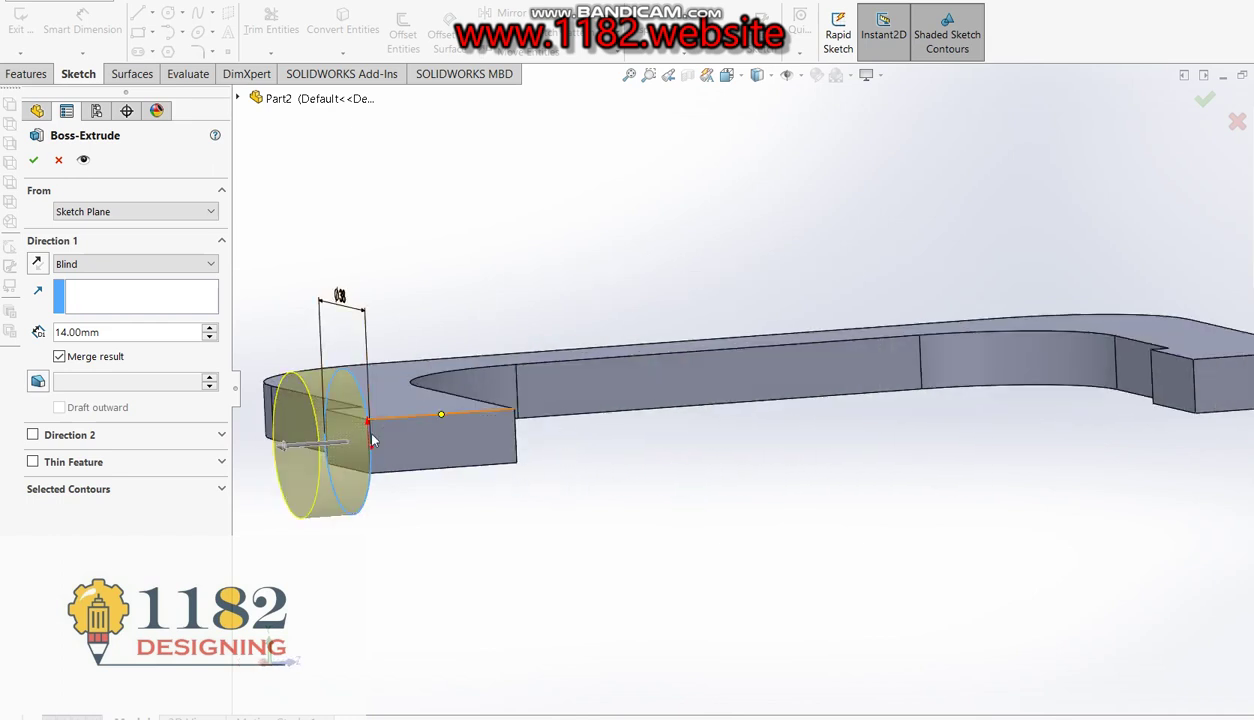
middle_click_drag(428, 437, 322, 434)
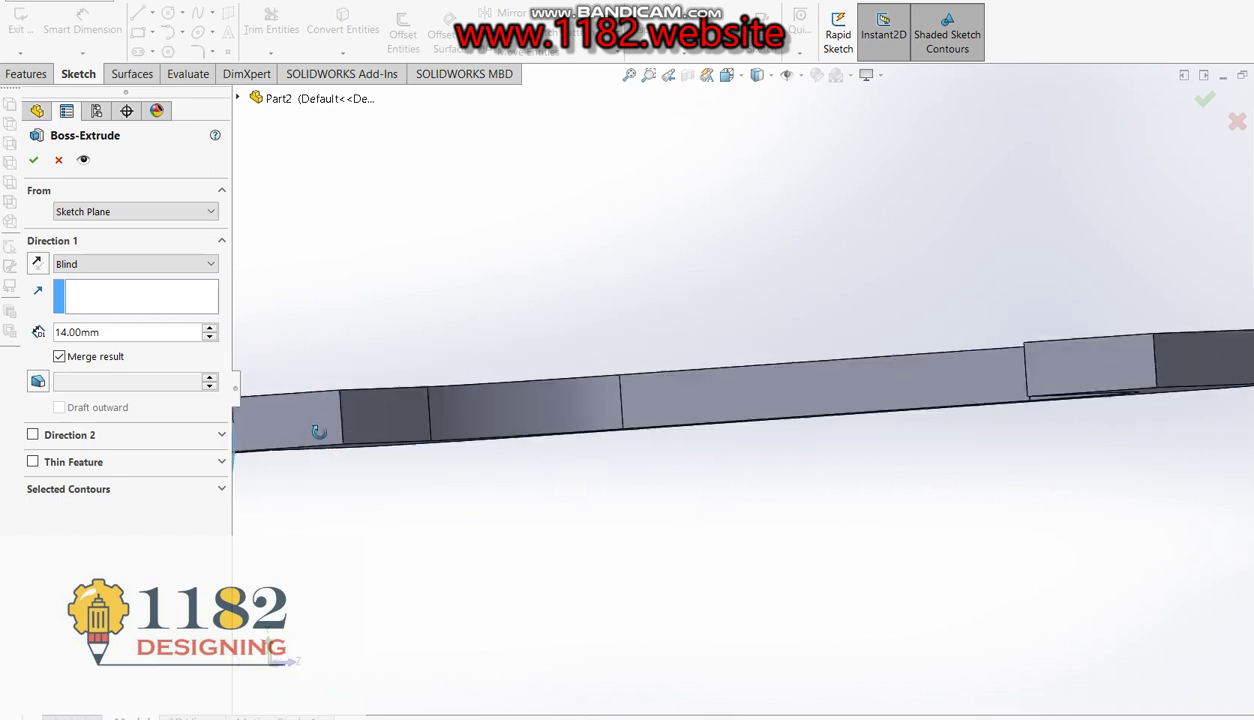
left_click(104, 264)
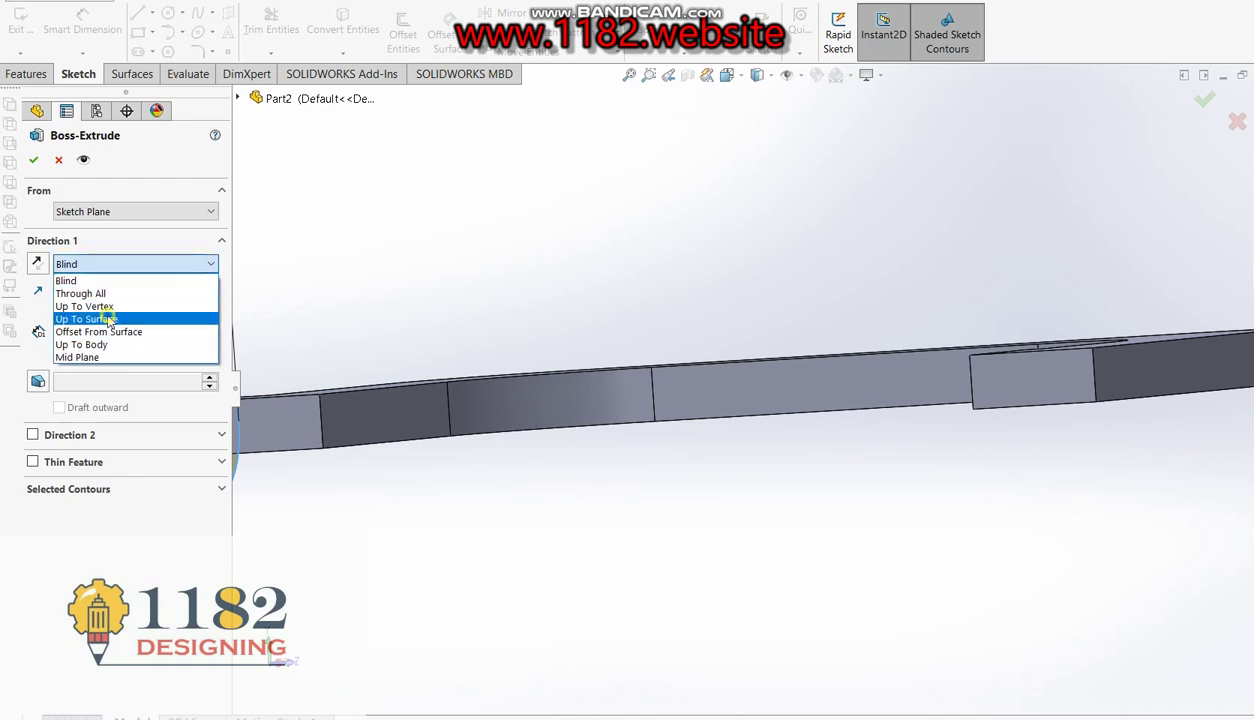
left_click(105, 319)
left_click(362, 410)
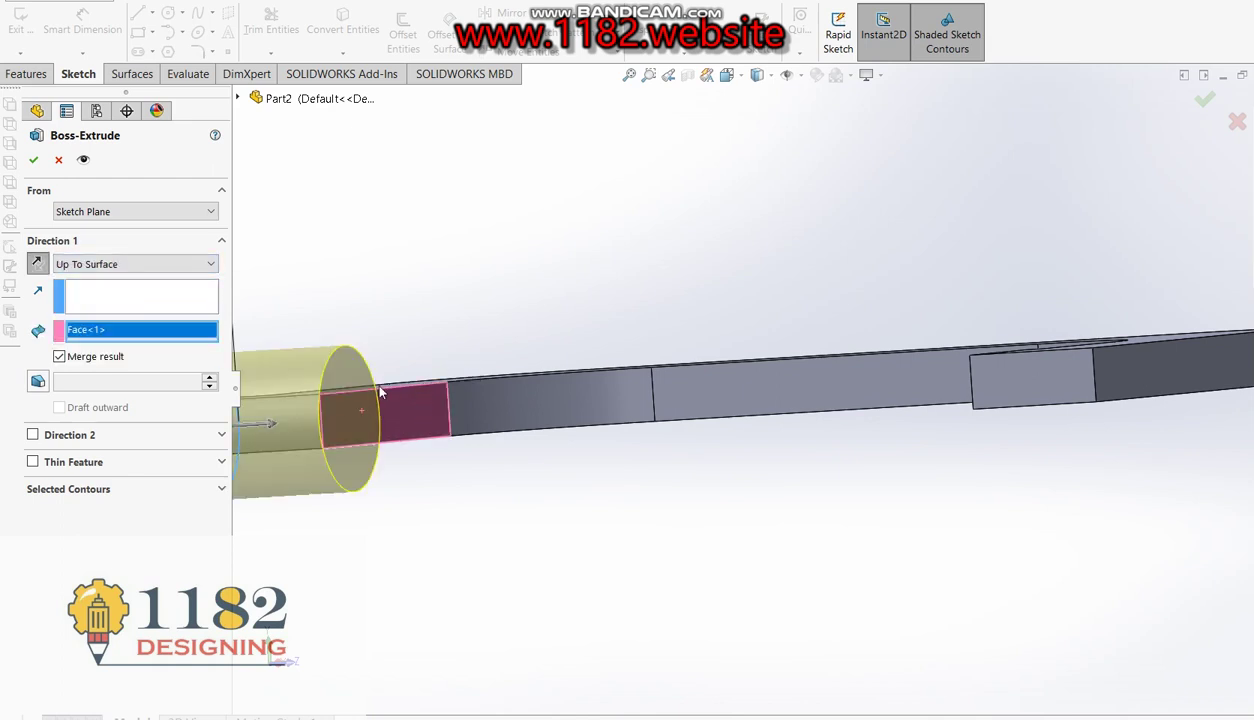
left_click(33, 160)
key("f")
middle_click_drag(590, 341, 983, 458)
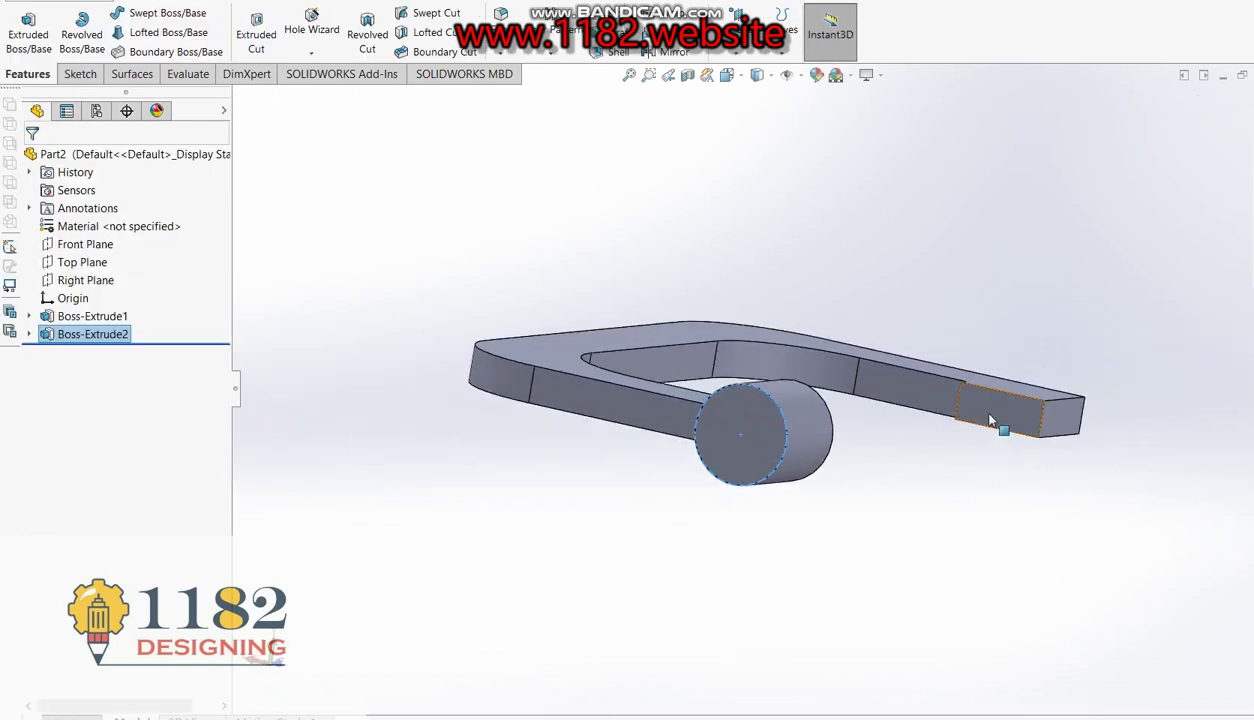
Sketch a circle on the arm's end face, centred on the existing round end.
left_click(995, 418)
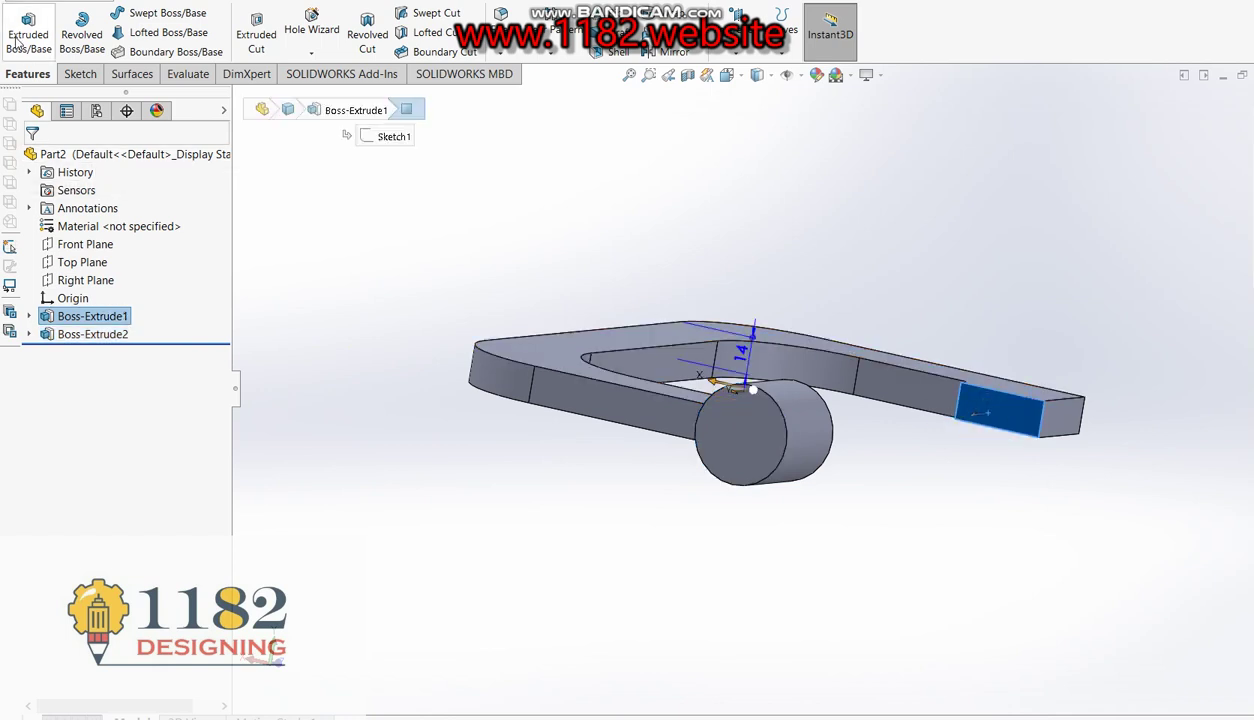
left_click(82, 20)
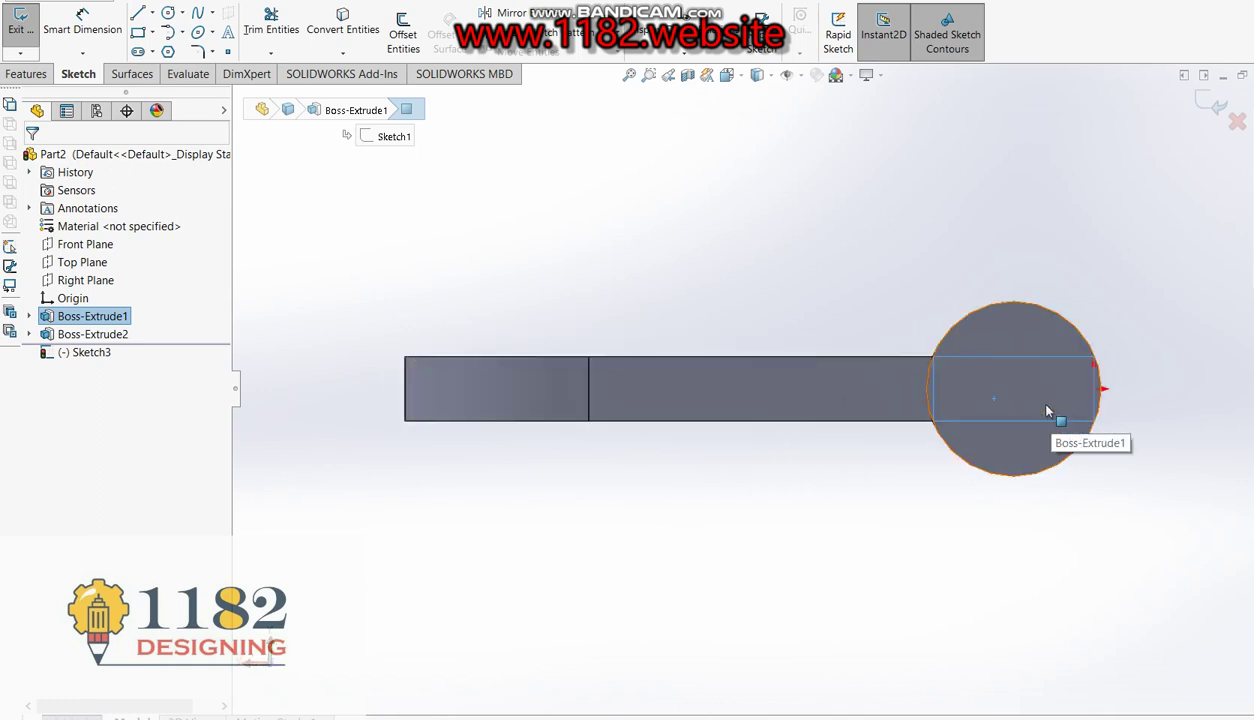
left_click(860, 270)
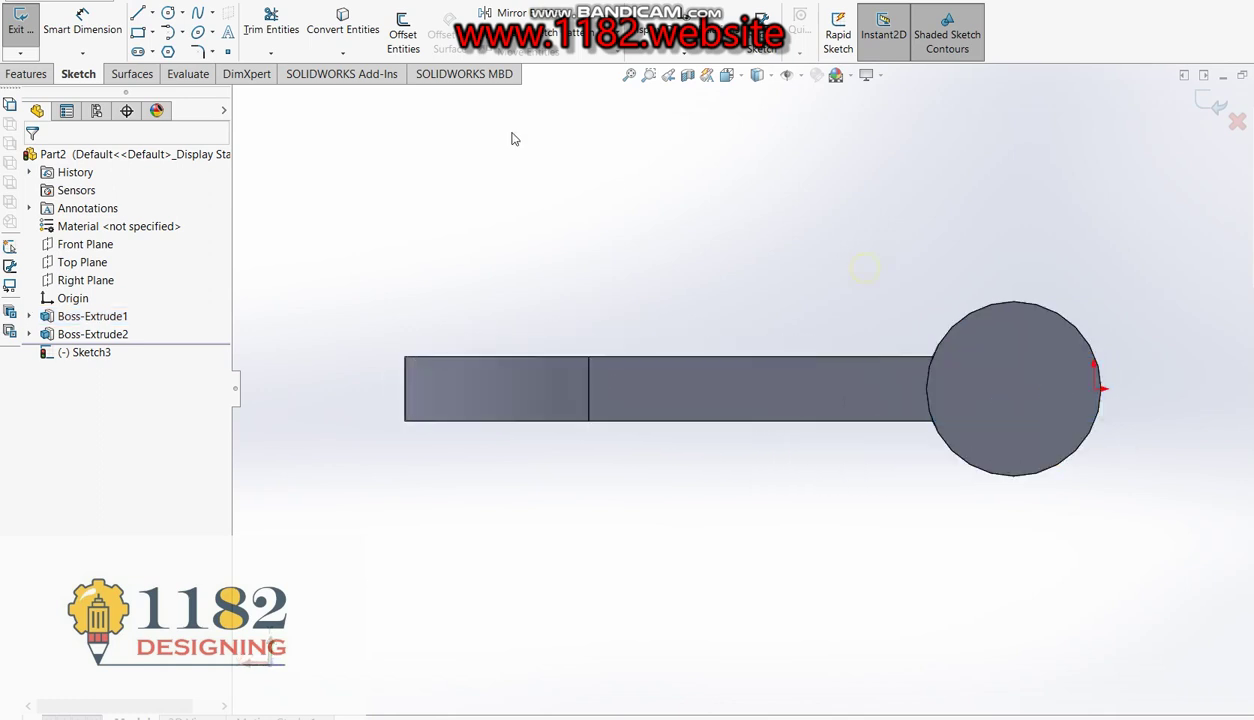
left_click(168, 14)
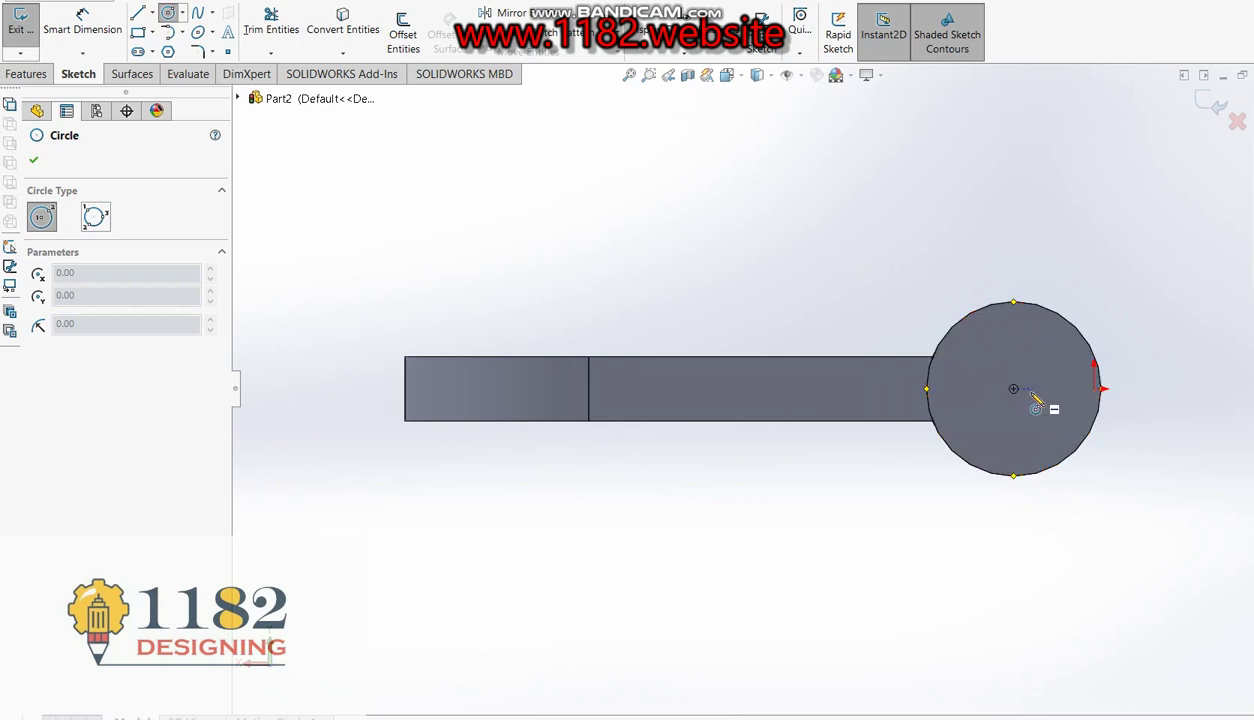
left_click(1013, 389)
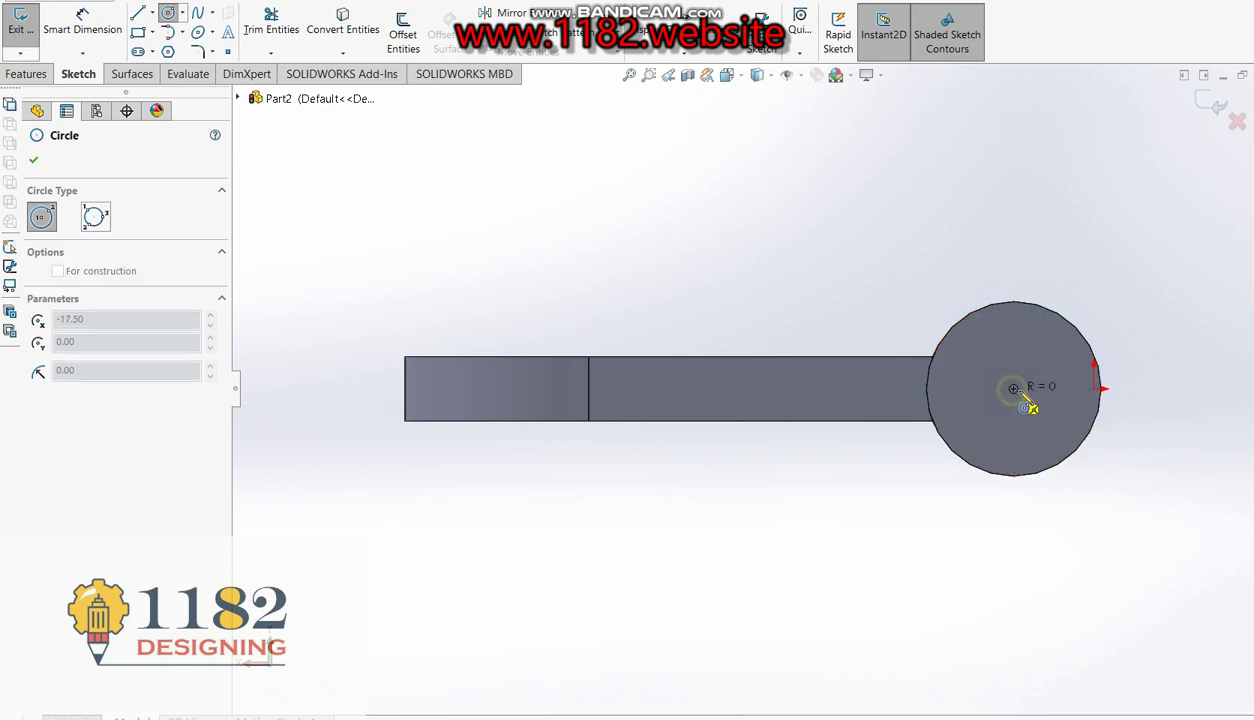
left_click(1100, 375)
Dimension the circle to Ø38 mm and begin extruding it.
left_click(82, 22)
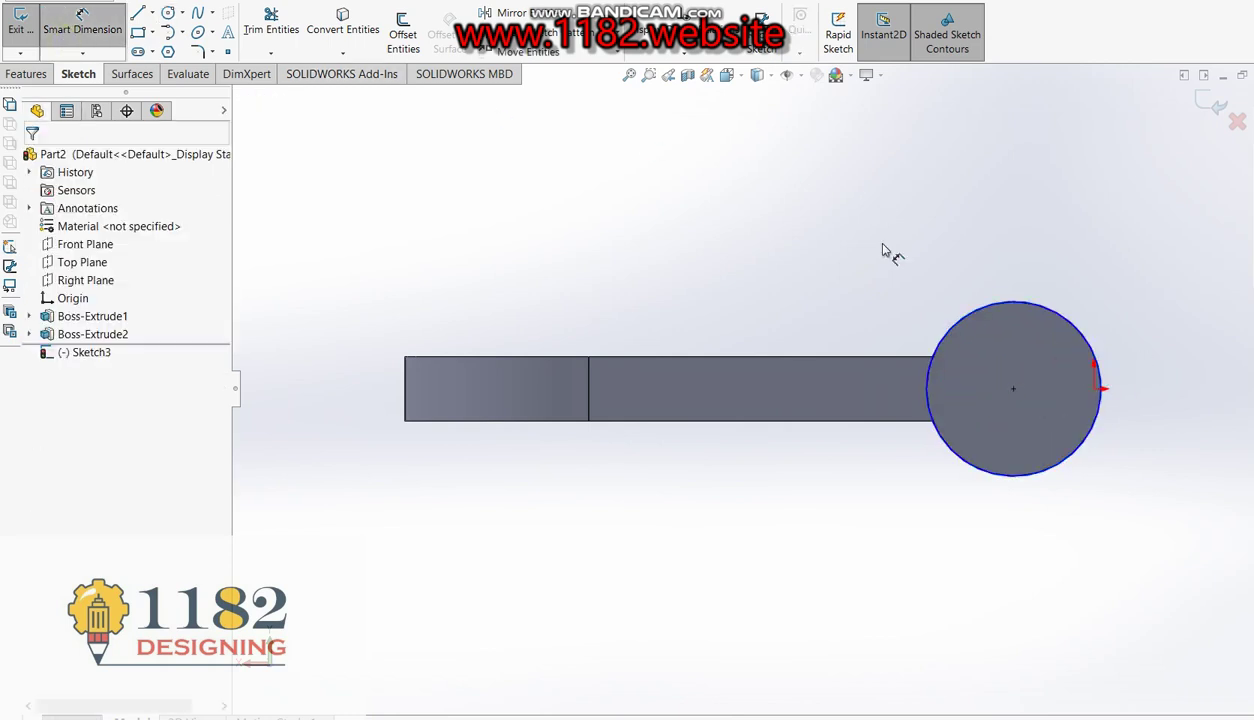
left_click(948, 330)
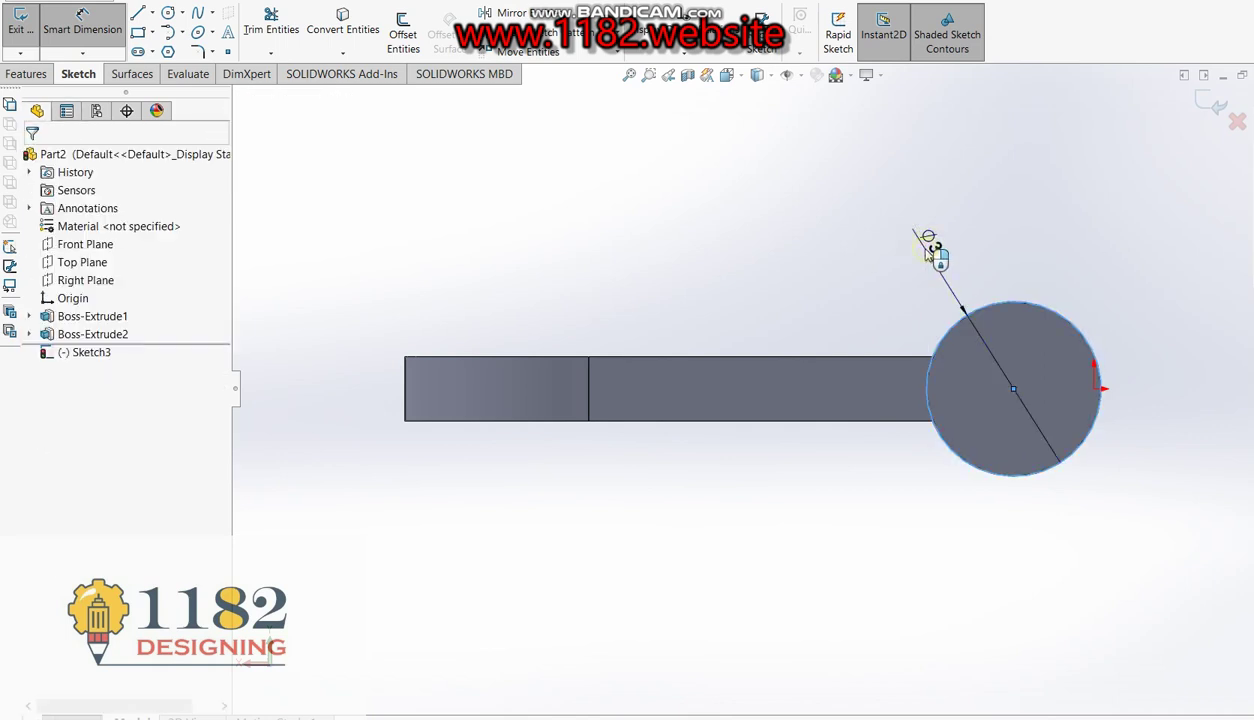
left_click(928, 248)
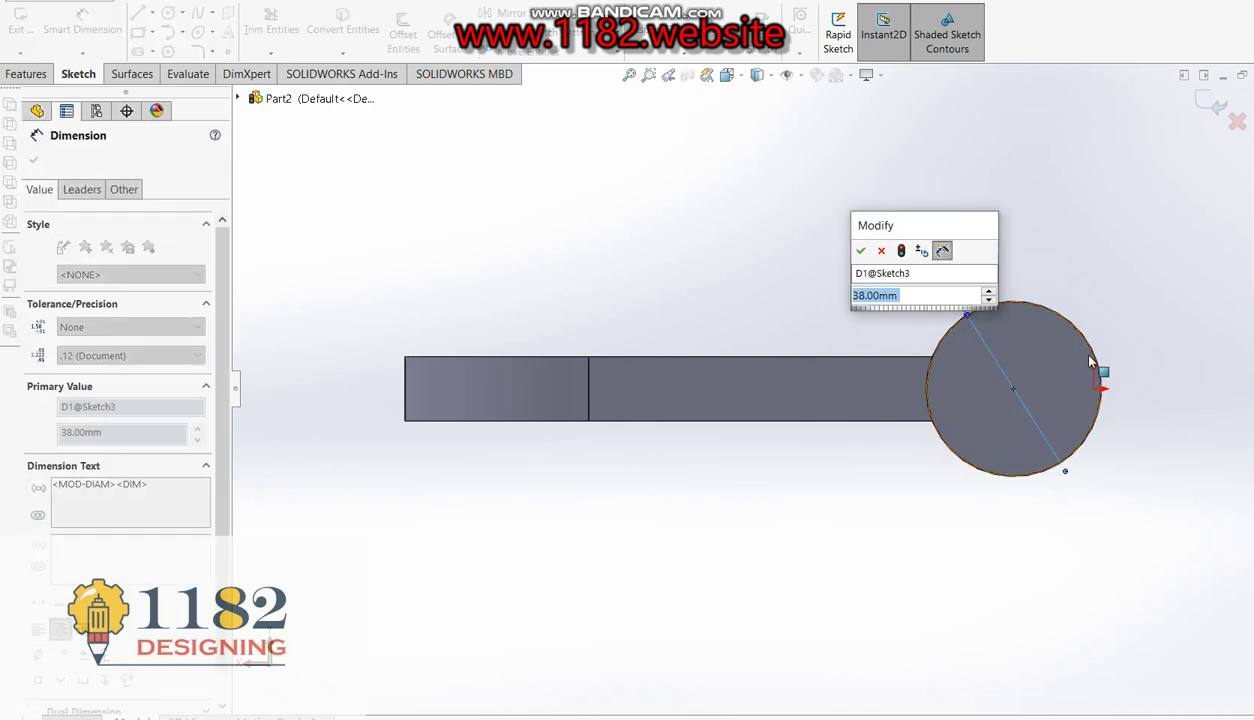
key("Return")
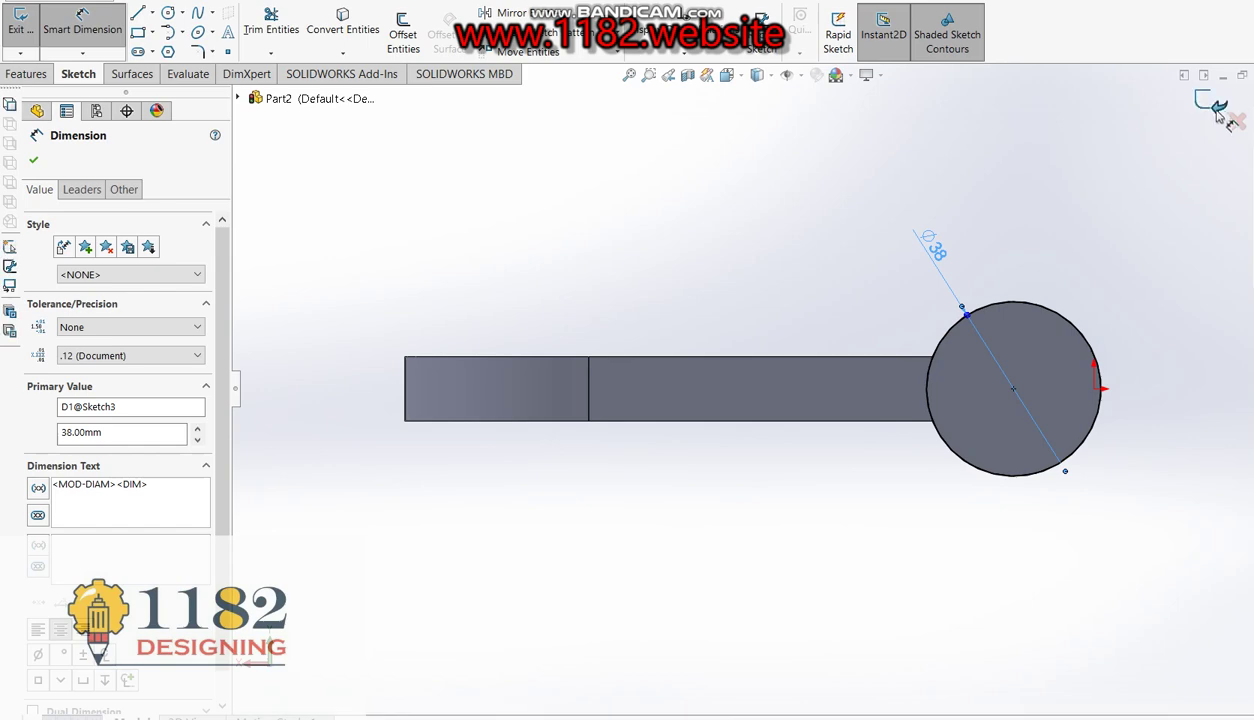
key("Escape")
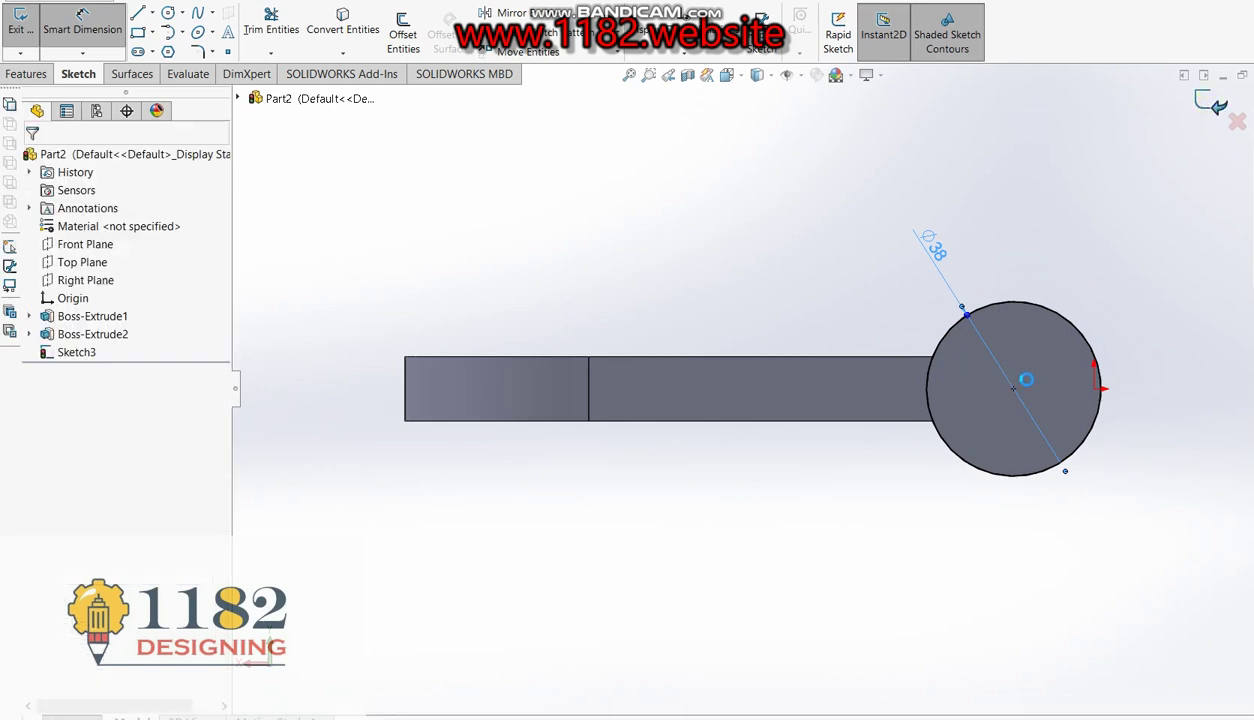
key("e")
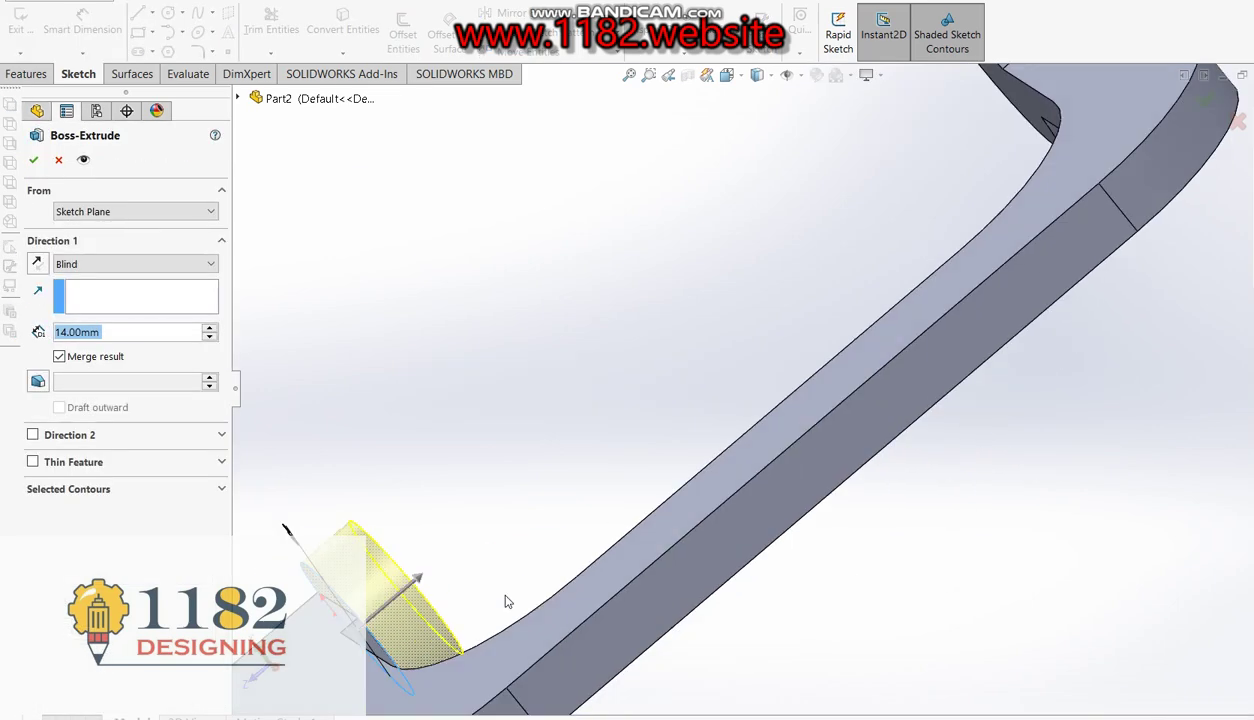
Reverse the boss extrusion direction and set its depth to 10 mm.
scroll(733, 470, "up", 5)
scroll(512, 470, "down", 3)
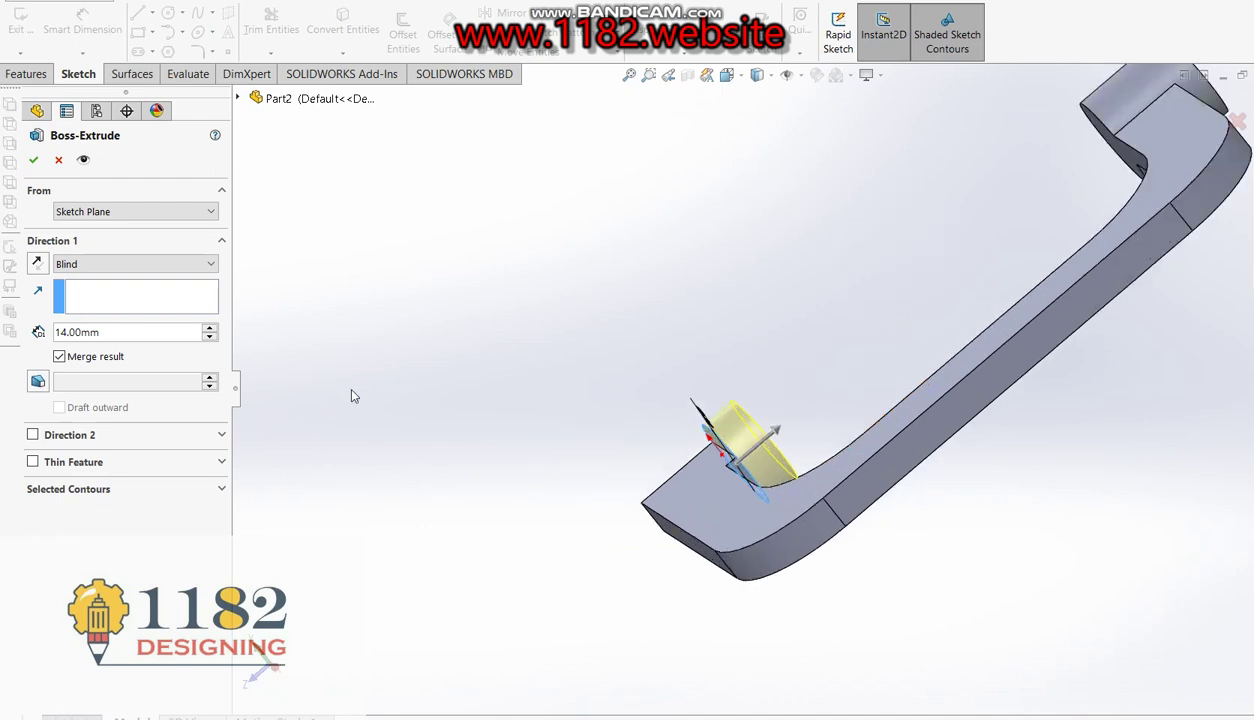
left_click(37, 263)
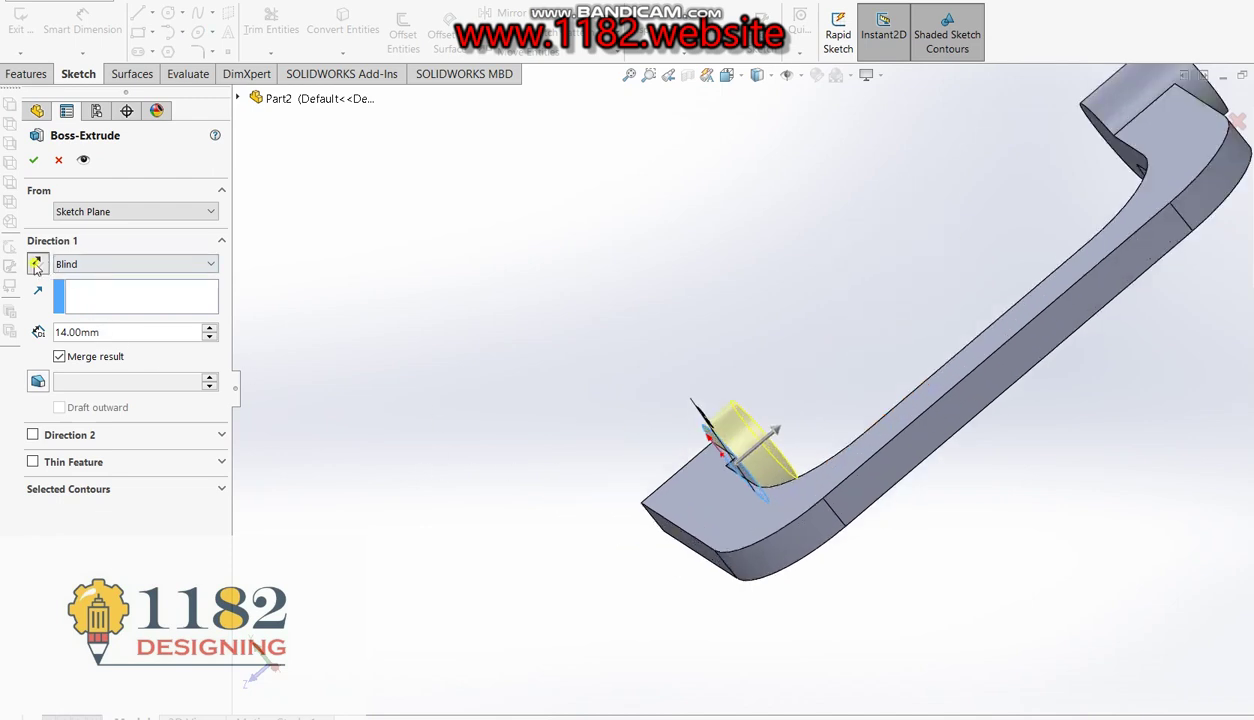
double_click(133, 330)
type("10")
key("Return")
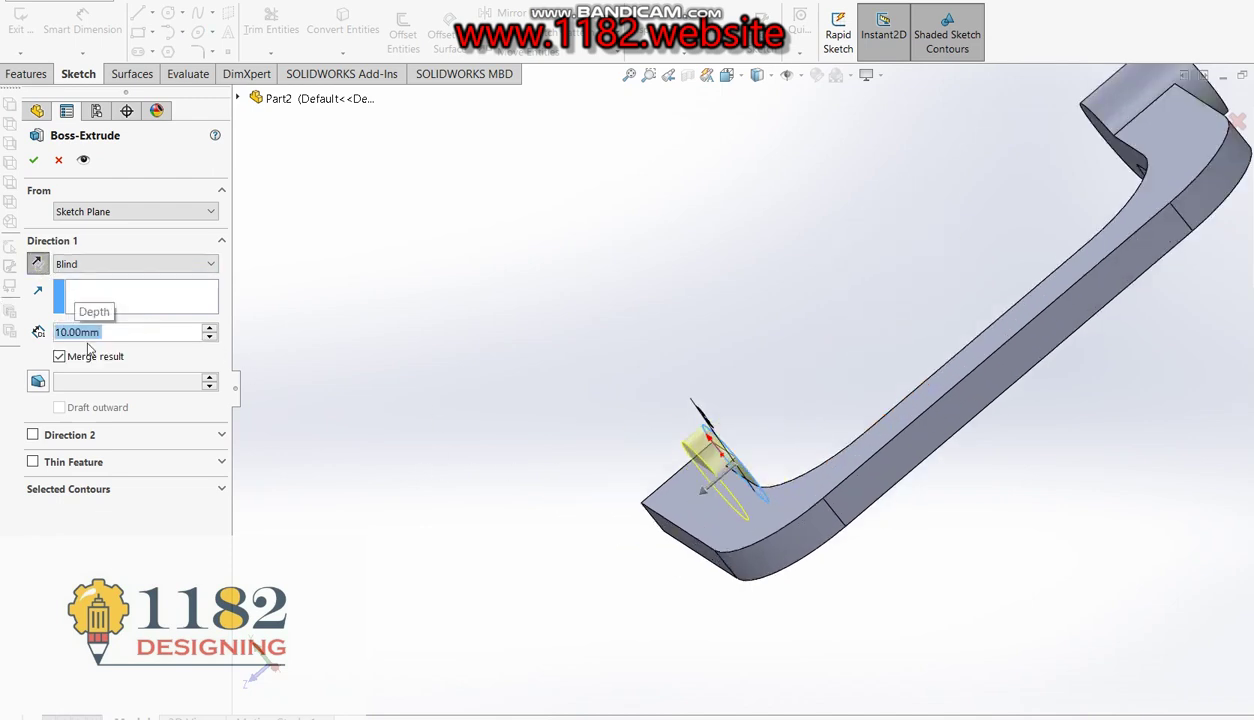
Circle the 10 dimension on the reference drawing, then hide the drawing.
key("alt+Tab")
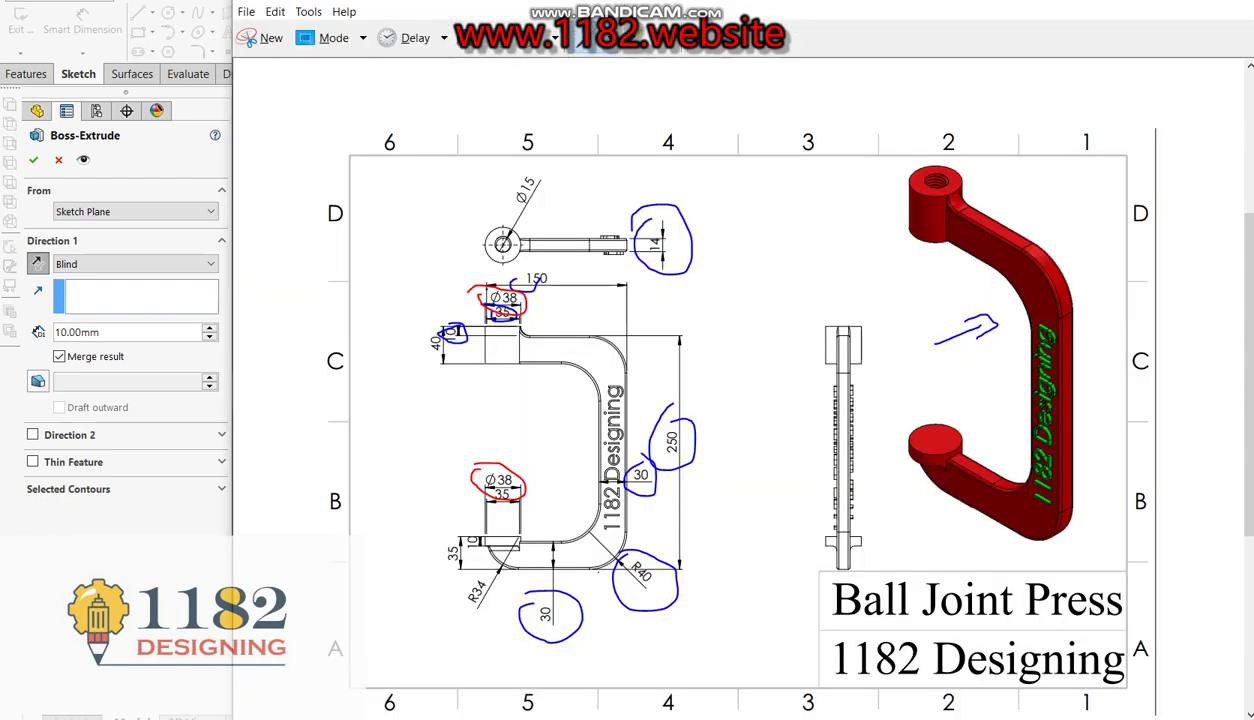
left_click_drag(462, 530, 474, 532)
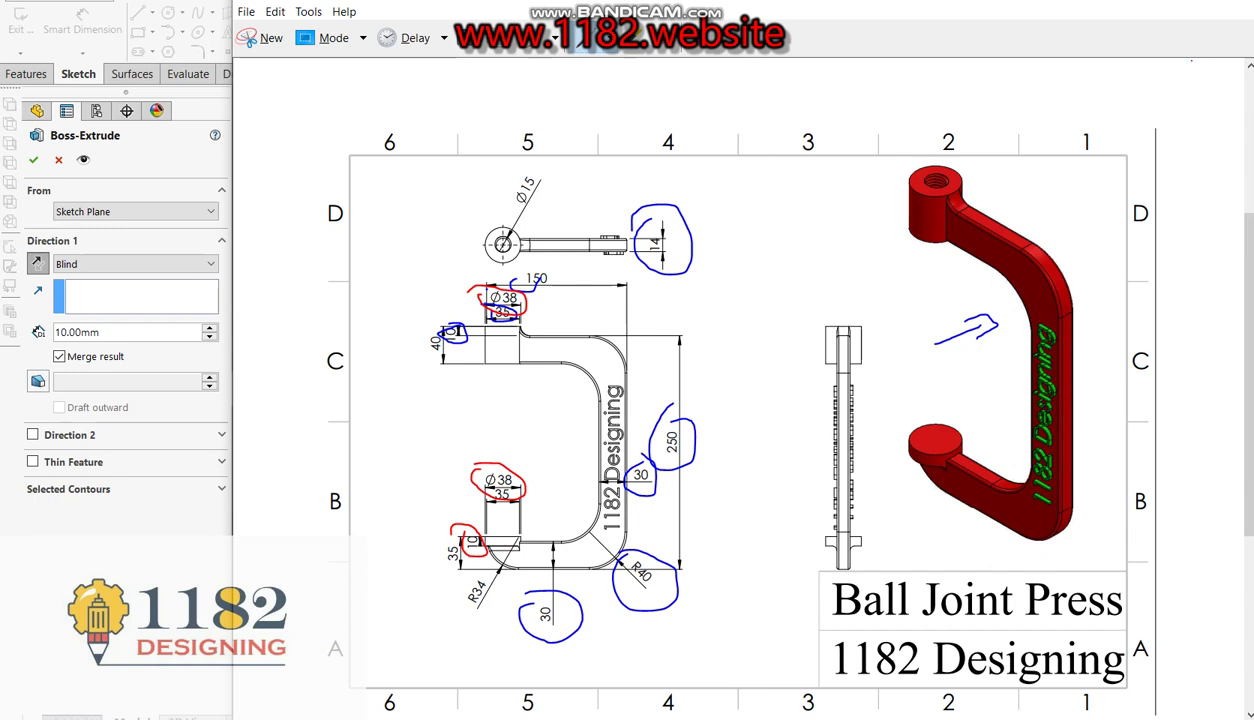
left_click(160, 555)
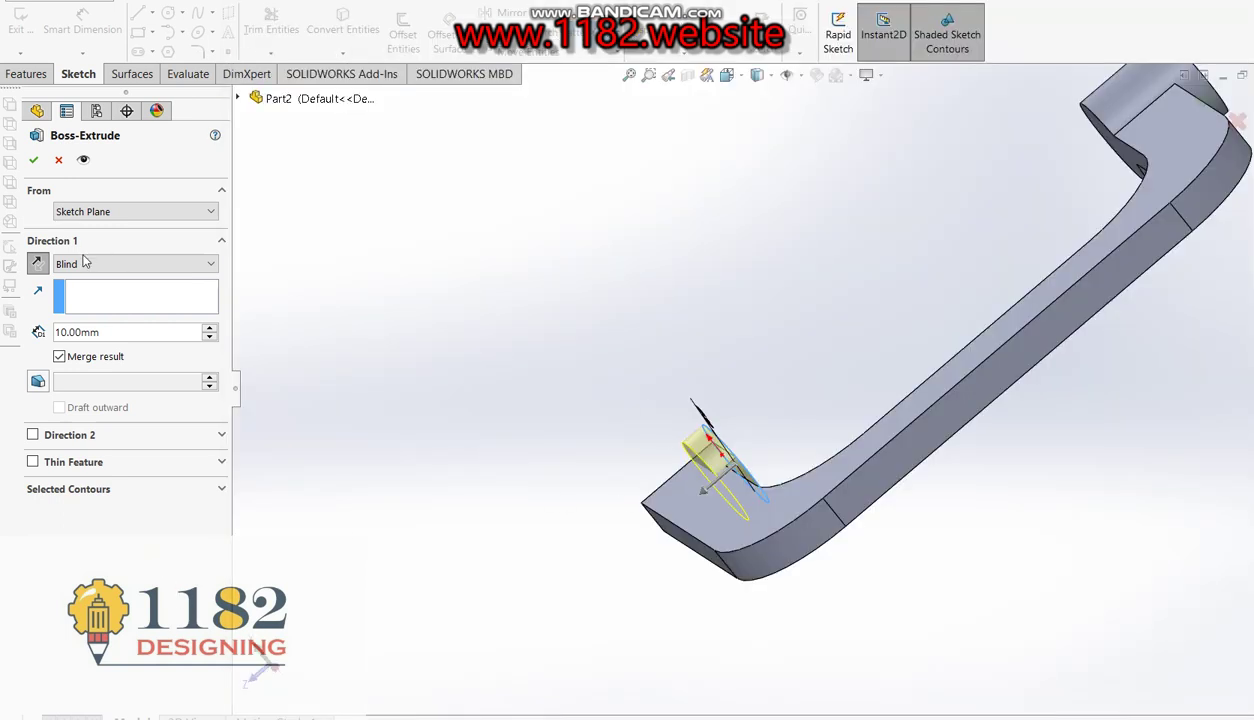
Confirm the 10 mm boss, inspect the part from several angles, and switch to the reference drawing.
key("Return")
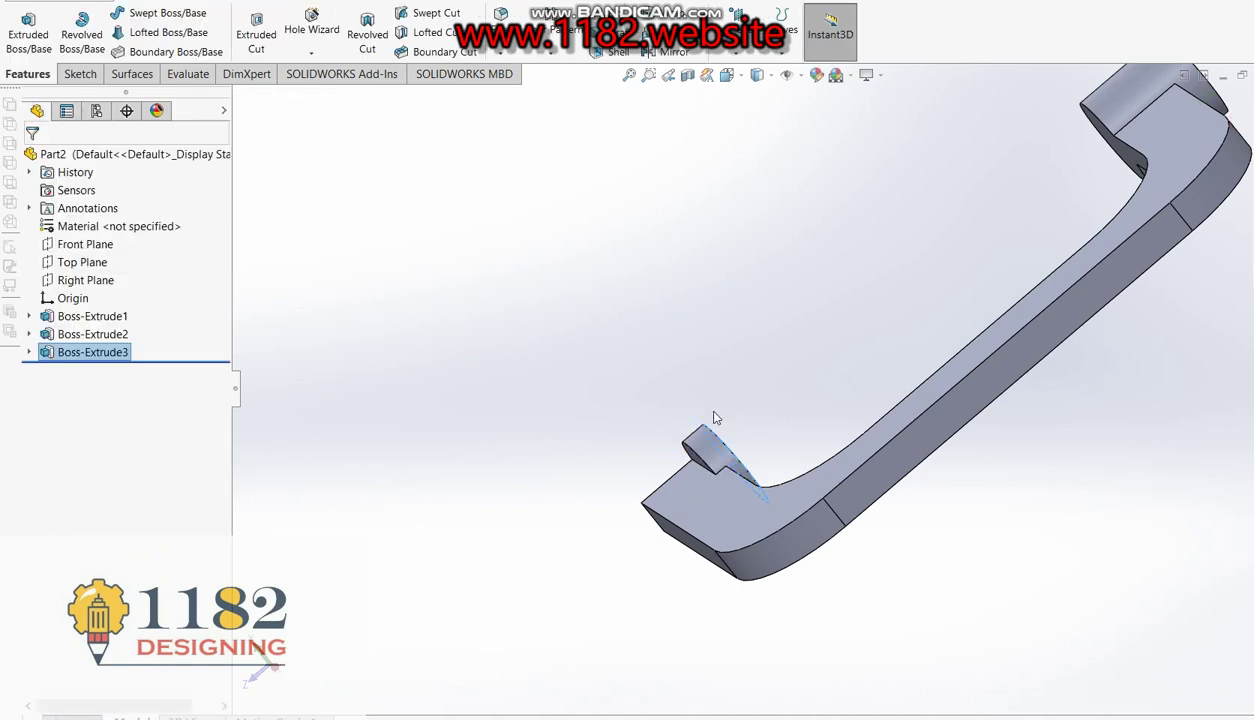
middle_click_drag(697, 385, 716, 493)
middle_click_drag(787, 560, 826, 580)
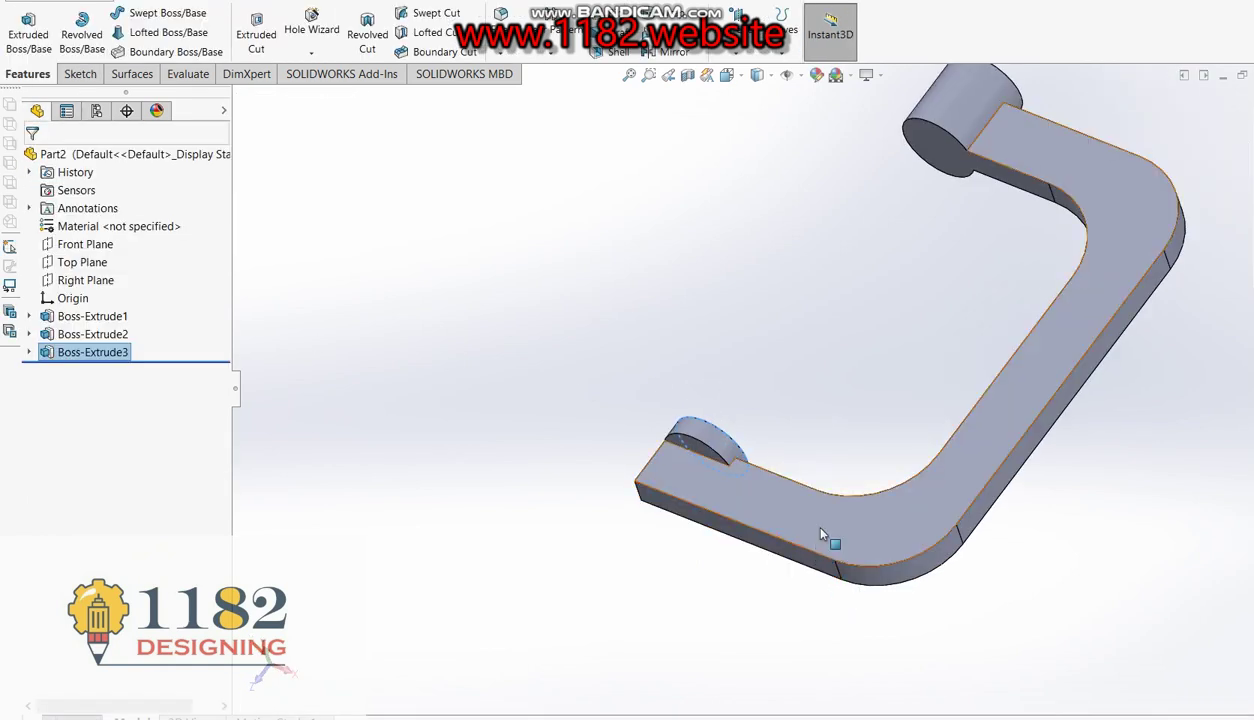
middle_click_drag(832, 428, 886, 323)
scroll(886, 323, "down", 1)
scroll(840, 305, "down", 2)
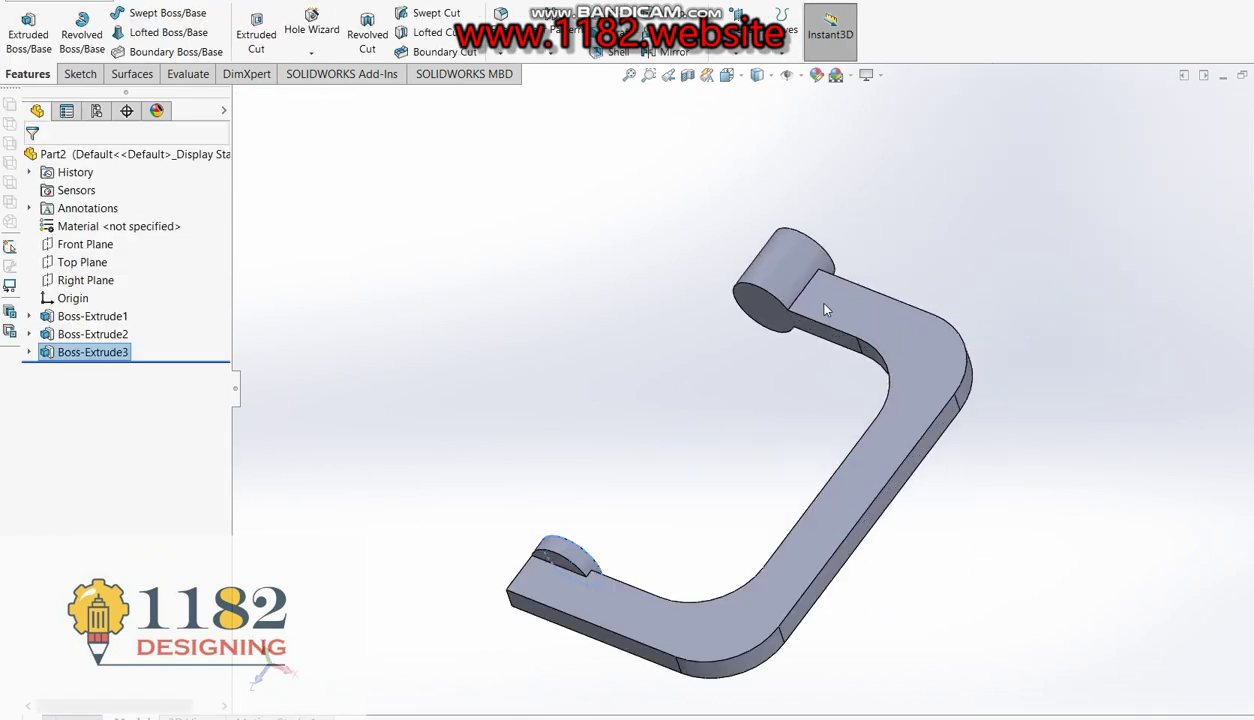
scroll(807, 297, "down", 2)
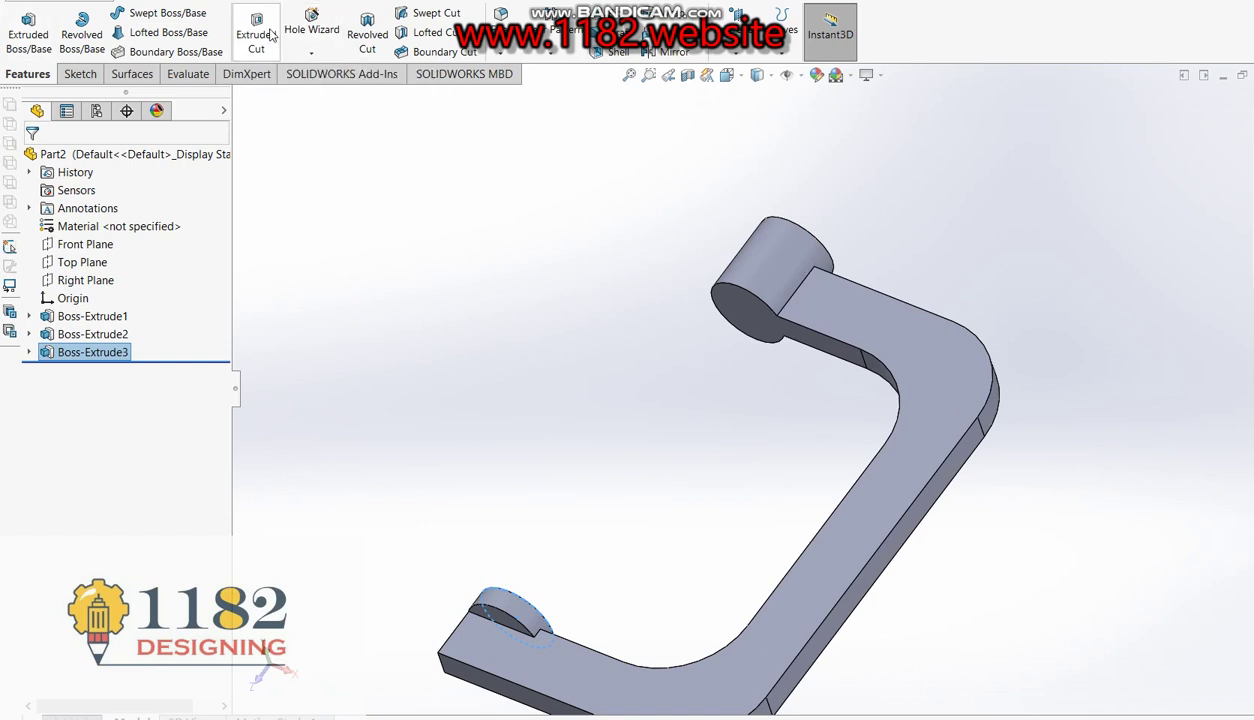
key("alt+Tab")
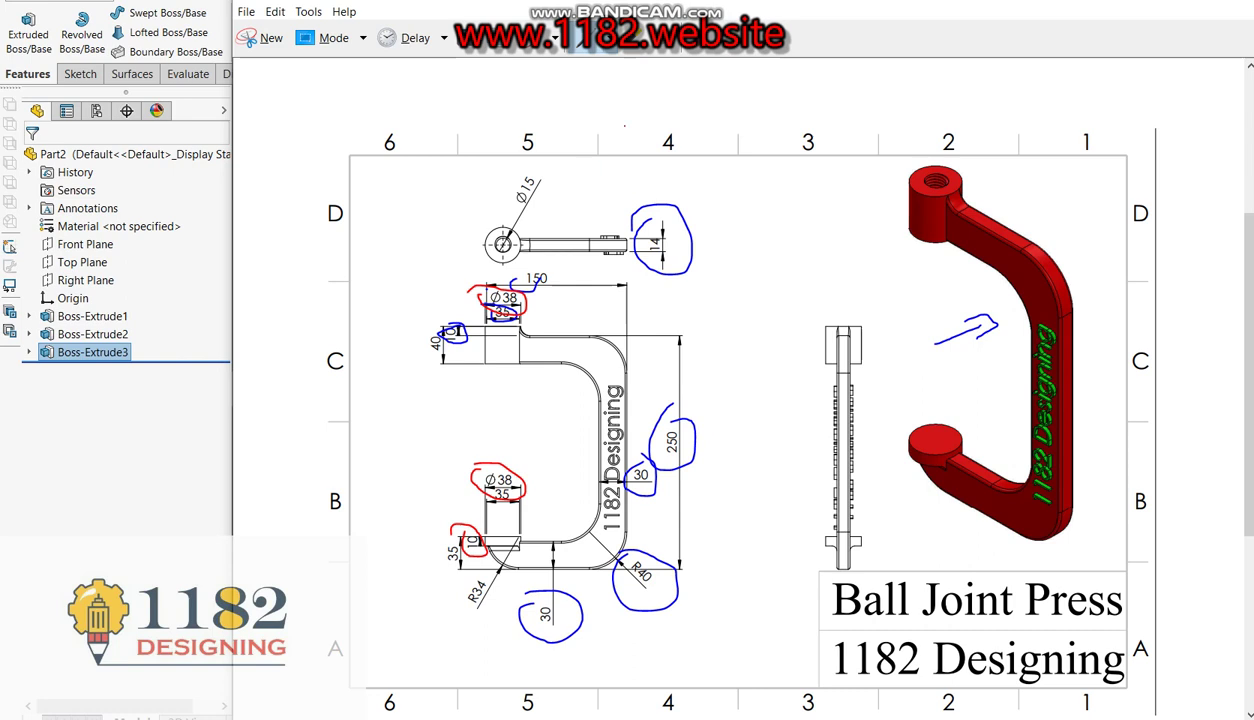
Mark the Ø15 callout with the Black Pen and return to the SOLIDWORKS model.
left_click(592, 38)
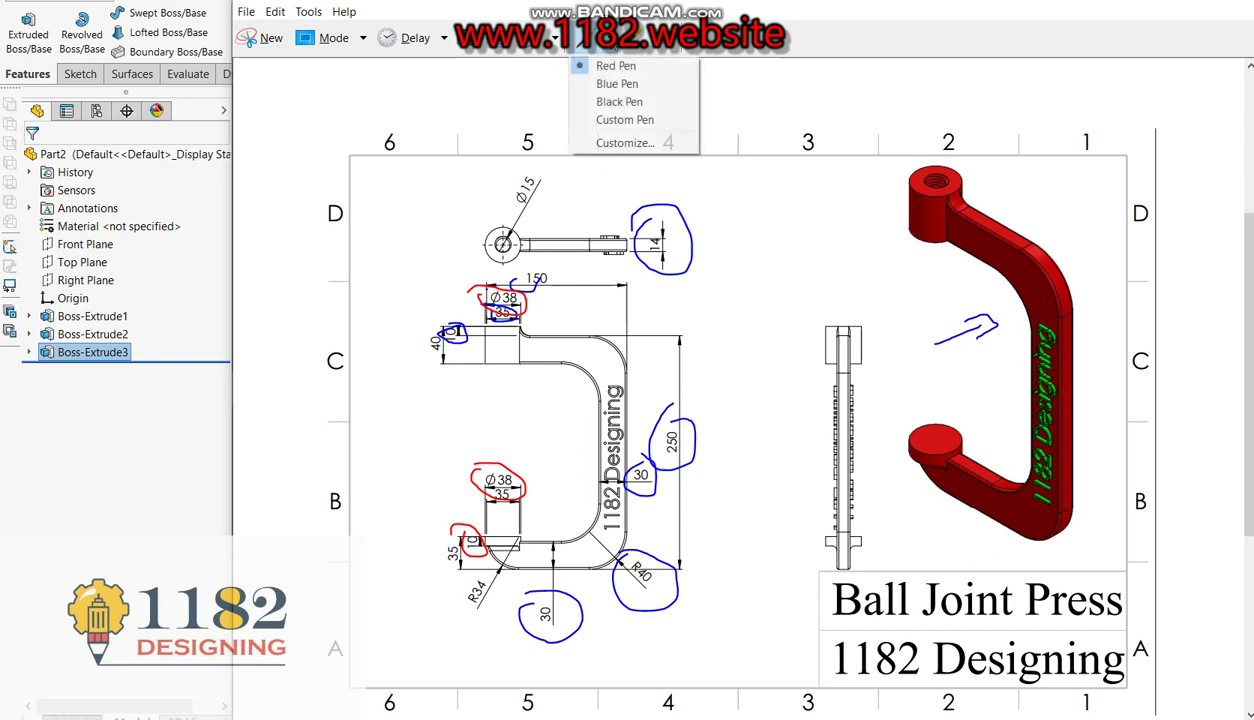
left_click(622, 104)
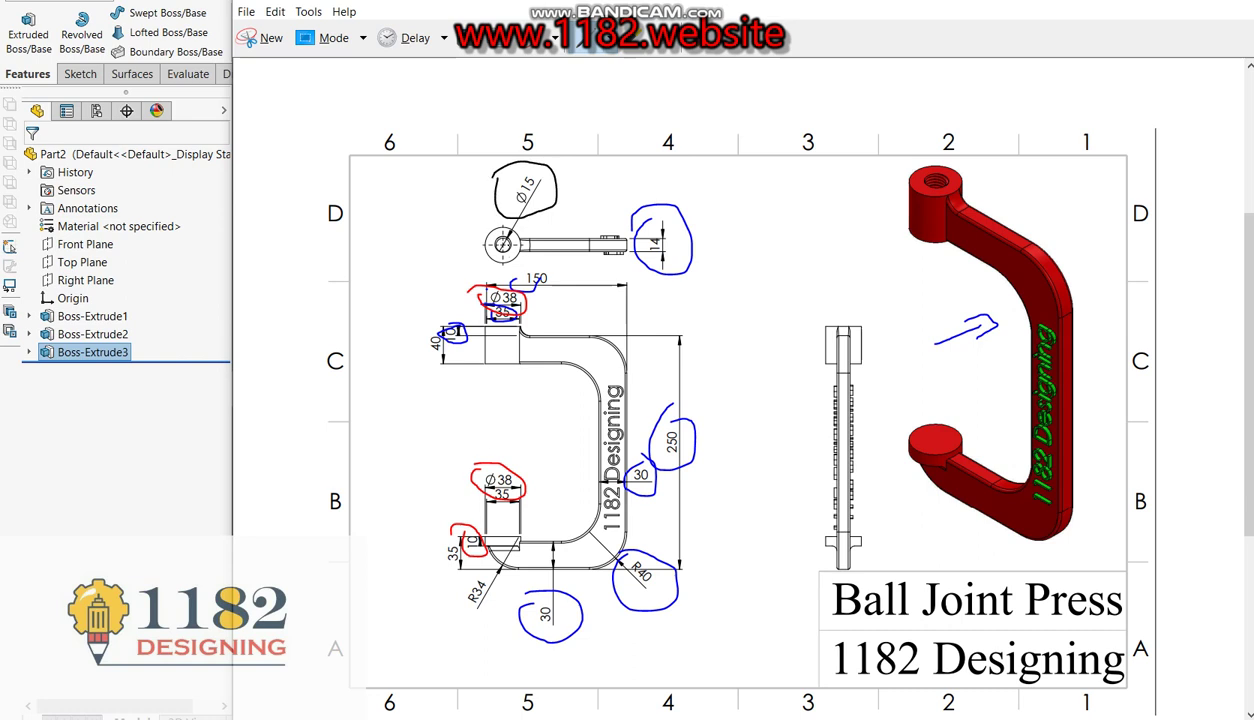
left_click(226, 464)
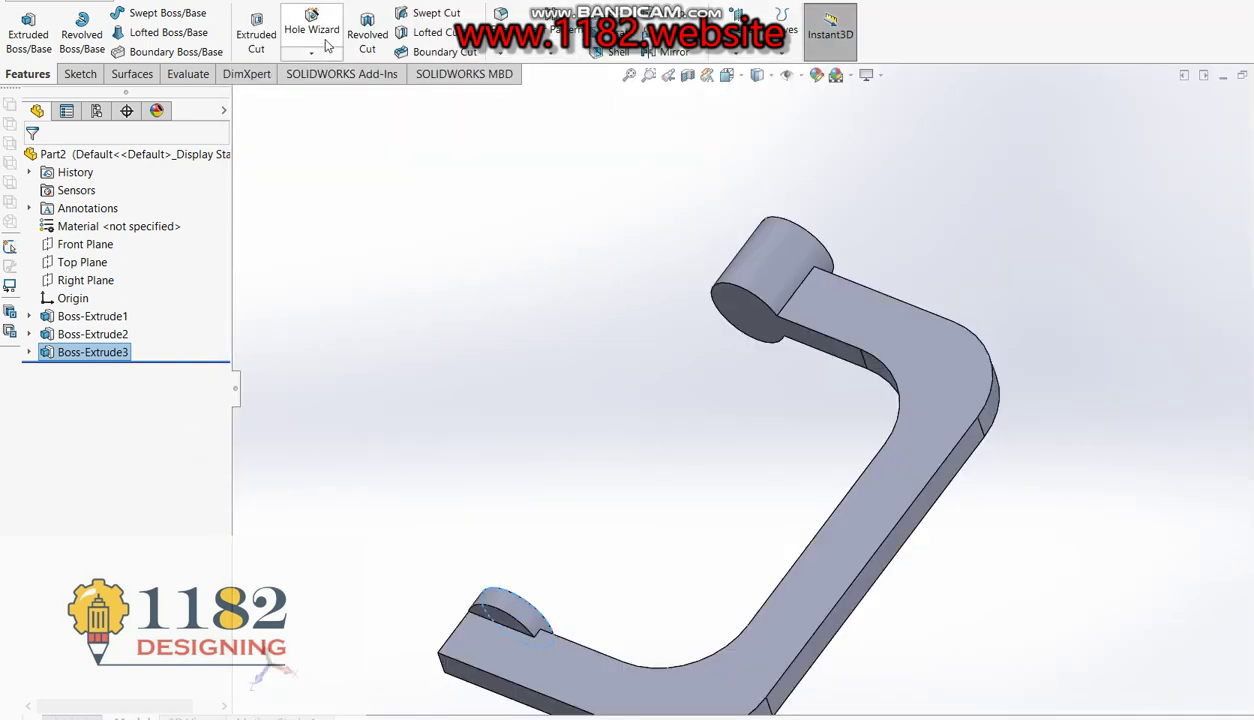
Start an extruded cut and draw a circle at the origin on the boss end face.
left_click(256, 30)
left_click(737, 318)
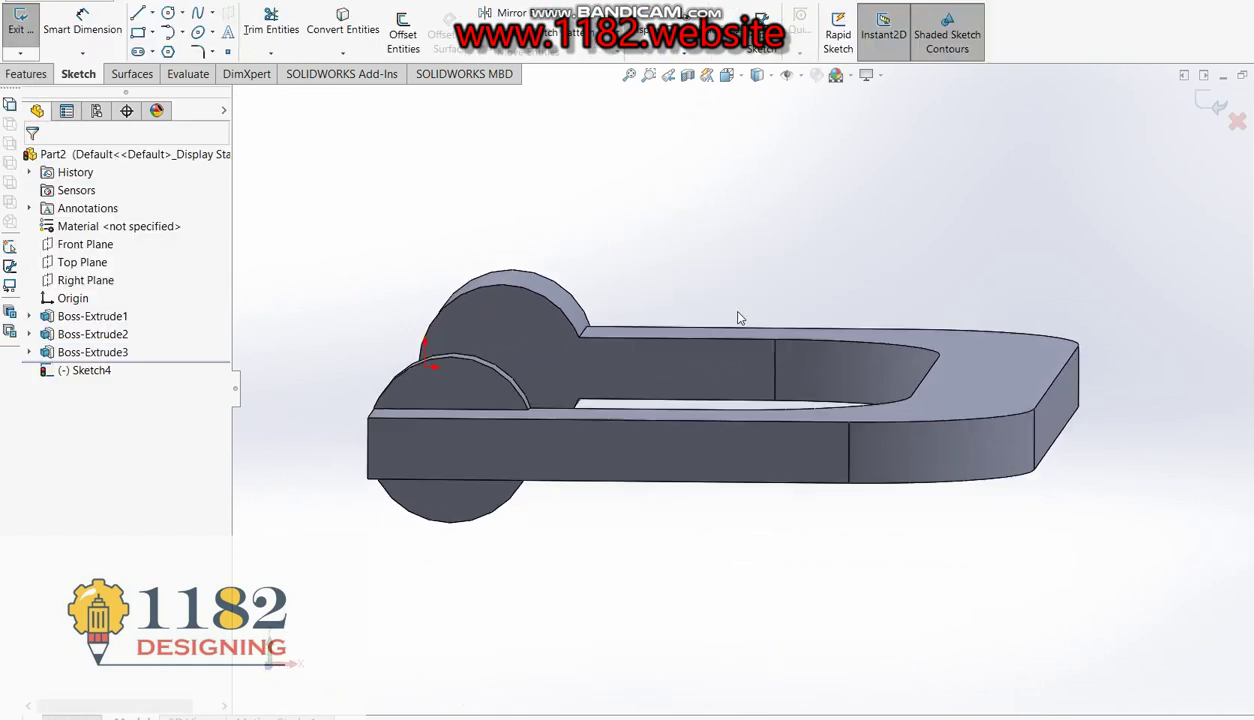
left_click(168, 12)
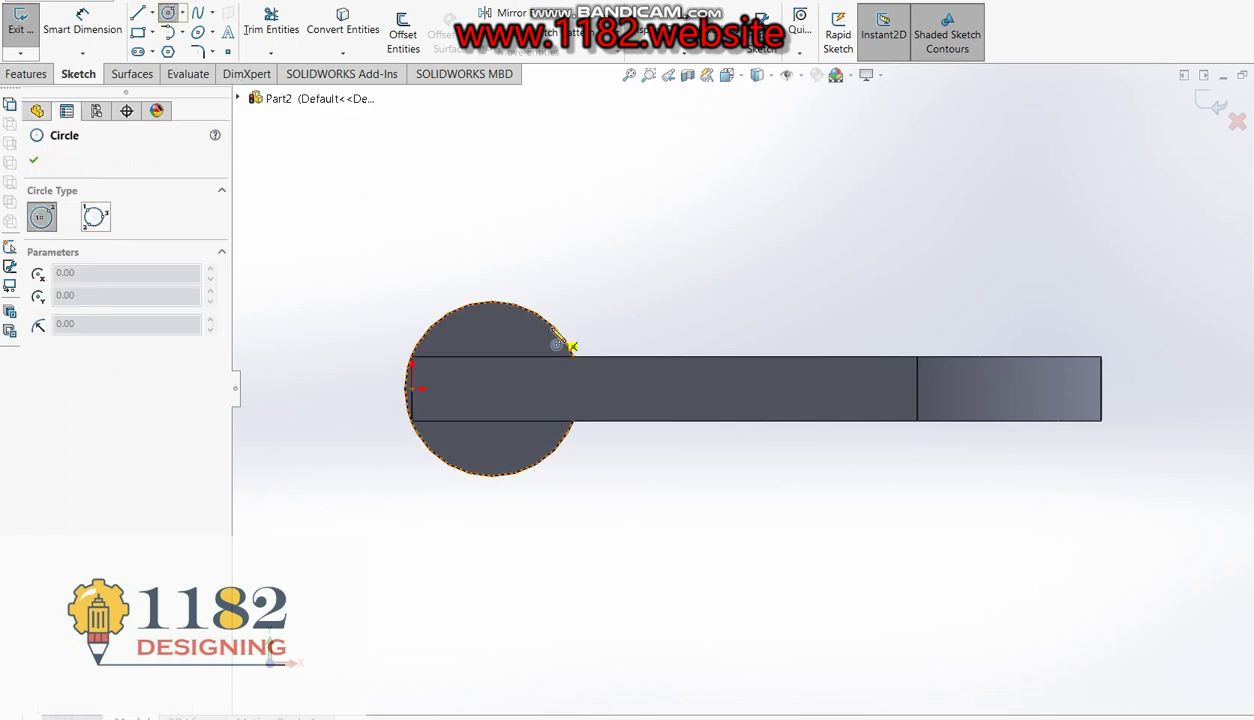
left_click(492, 388)
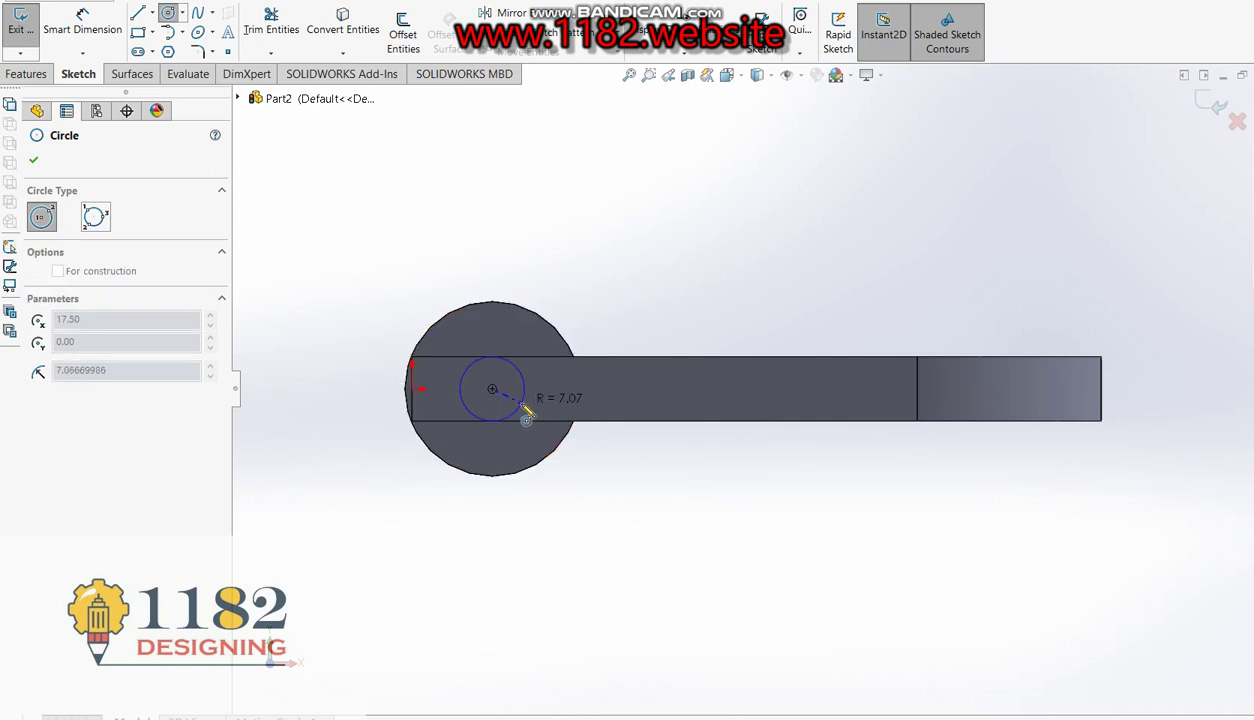
left_click(516, 411)
Dimension the circle to Ø15 mm and exit the sketch into the cut extrude.
left_click(82, 20)
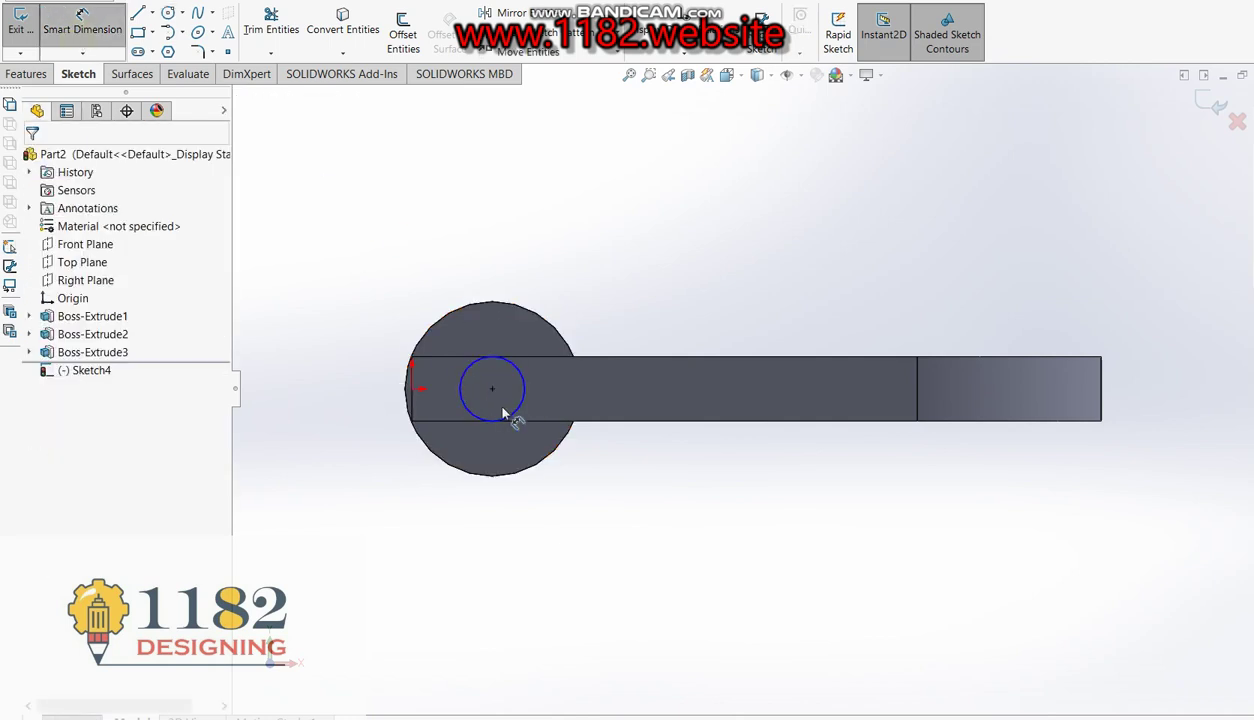
left_click(498, 334)
left_click(500, 330)
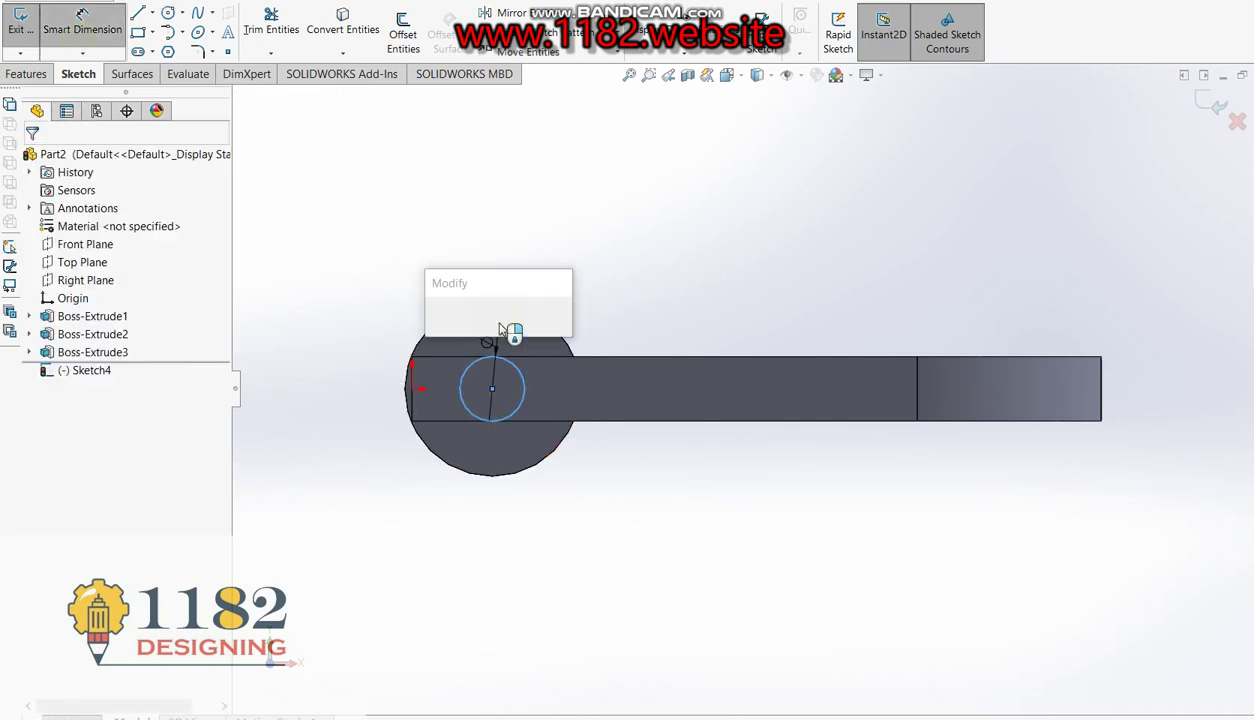
type("15")
key("Return")
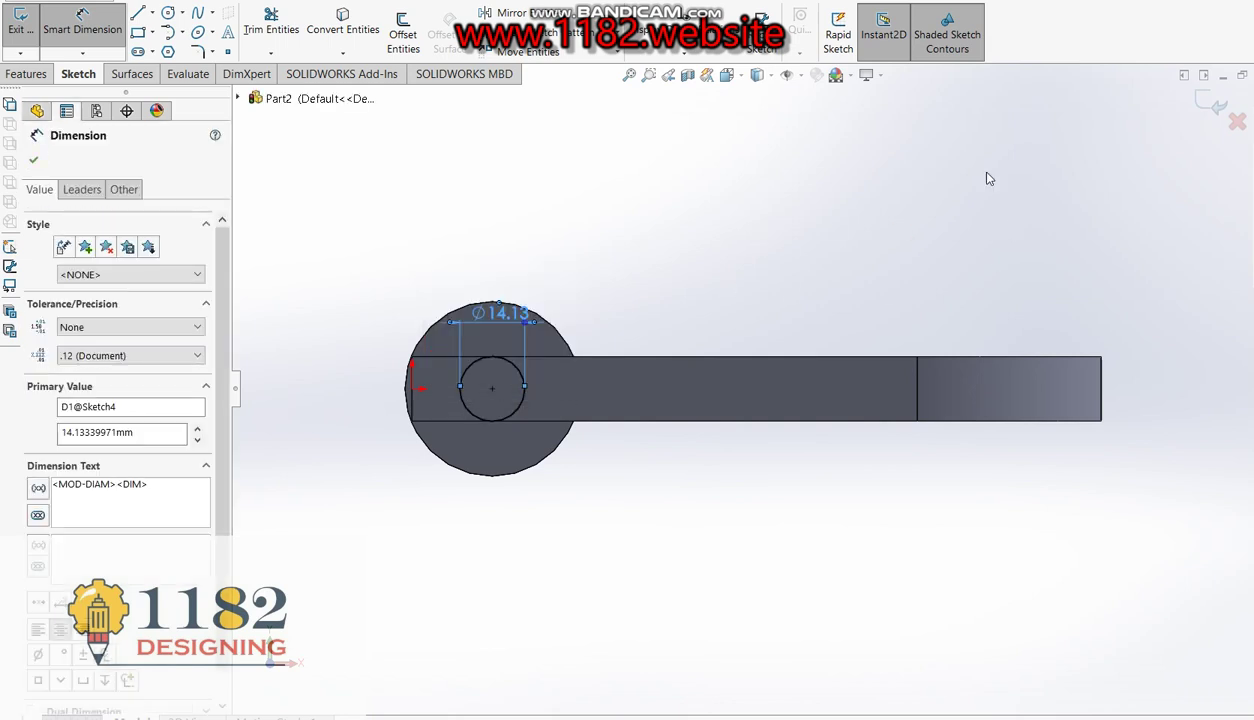
left_click(1212, 104)
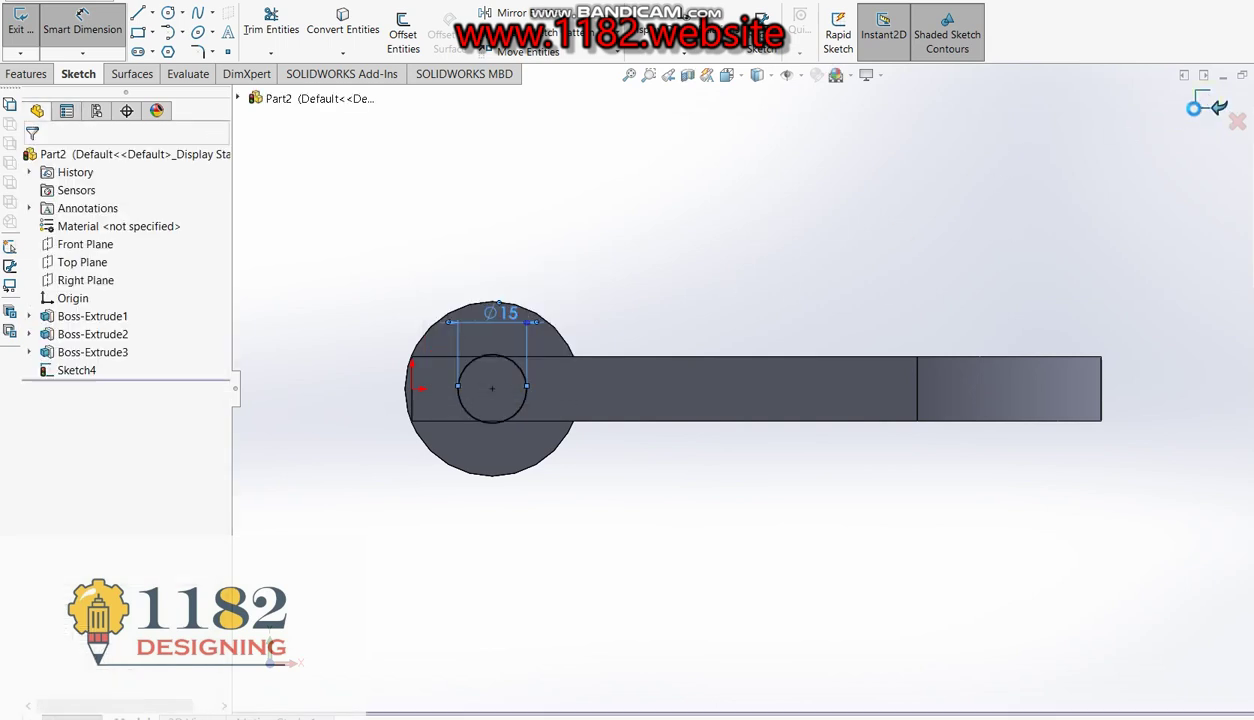
key("ctrl+e")
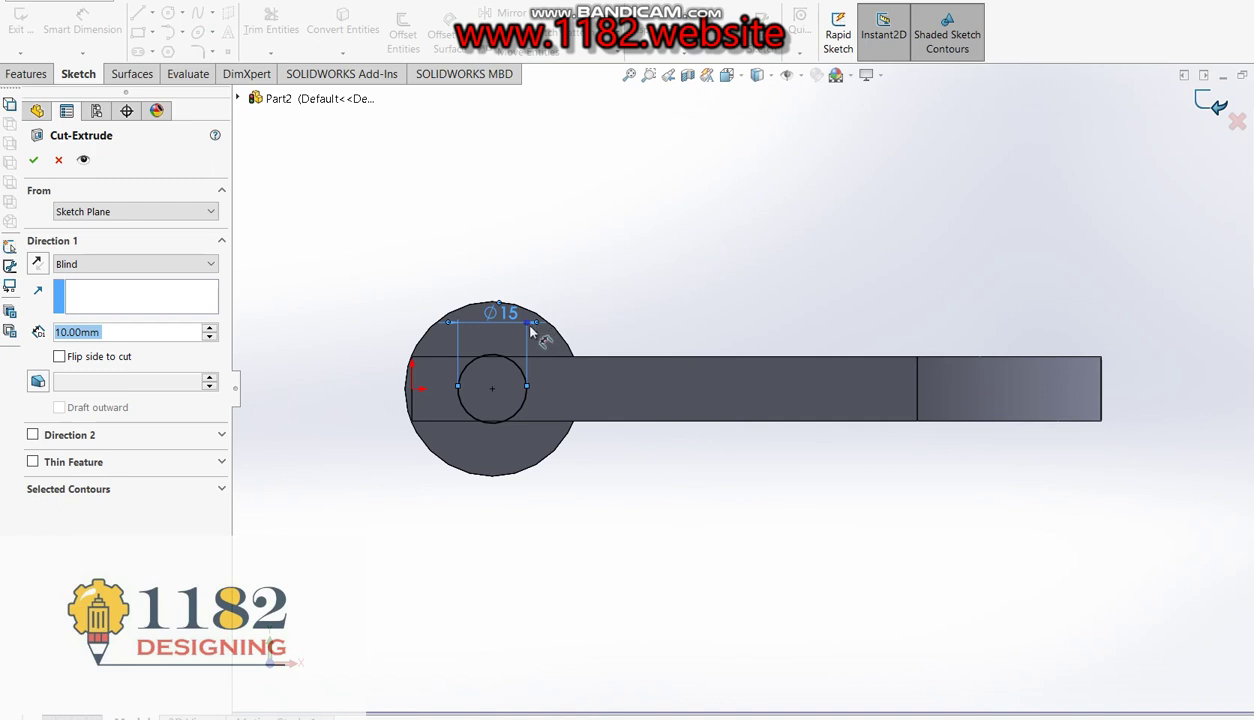
Cut the Ø15 hole Up To Surface, stopping at the boss's opposite end face.
scroll(484, 535, "down", 2)
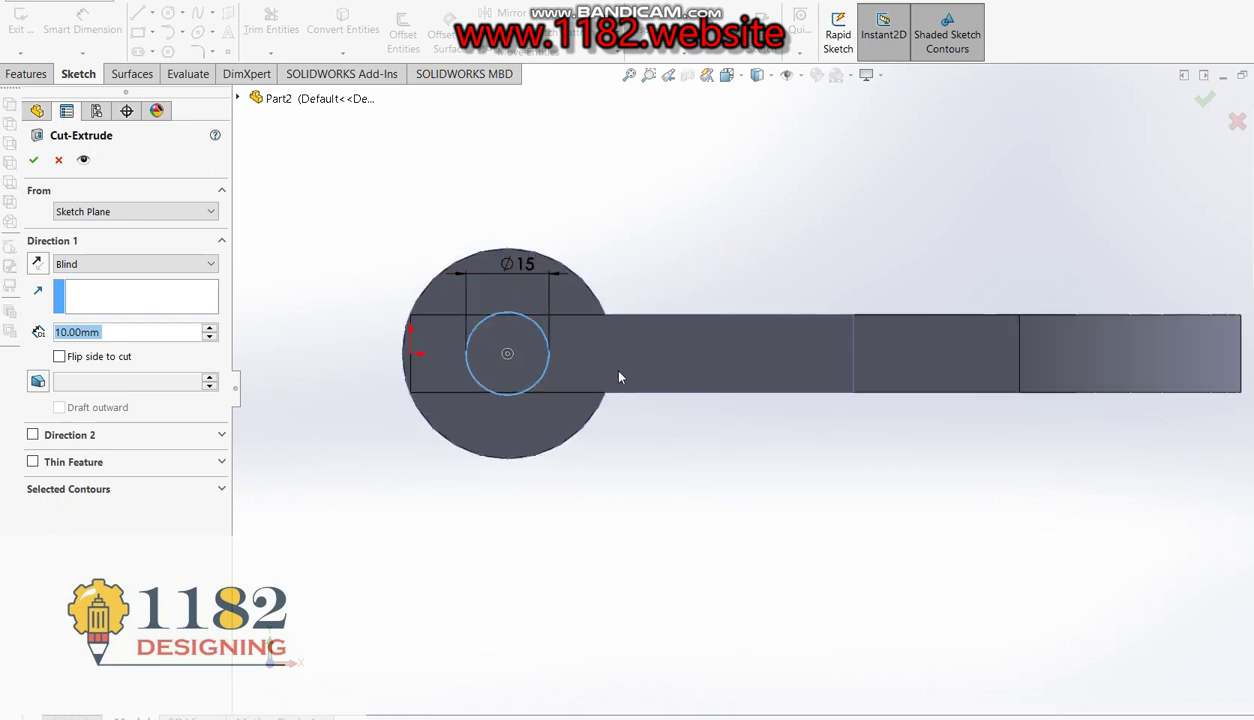
key("ctrl+7")
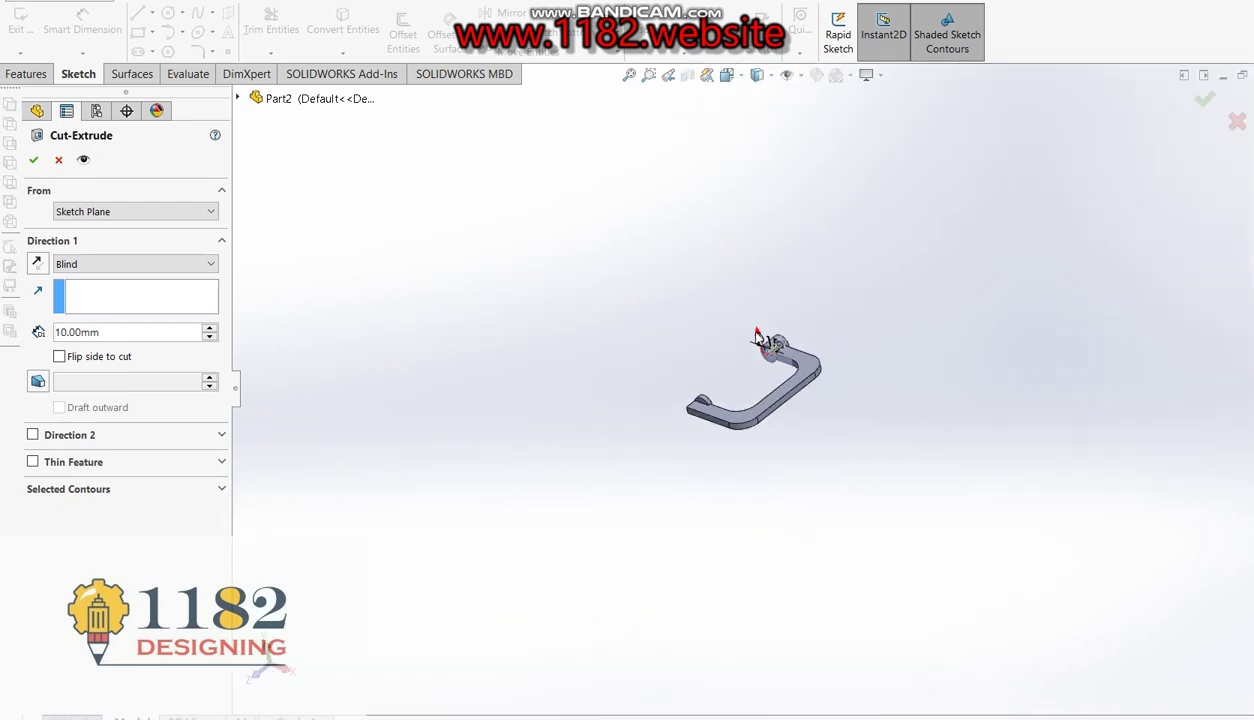
middle_click_drag(724, 375, 971, 353)
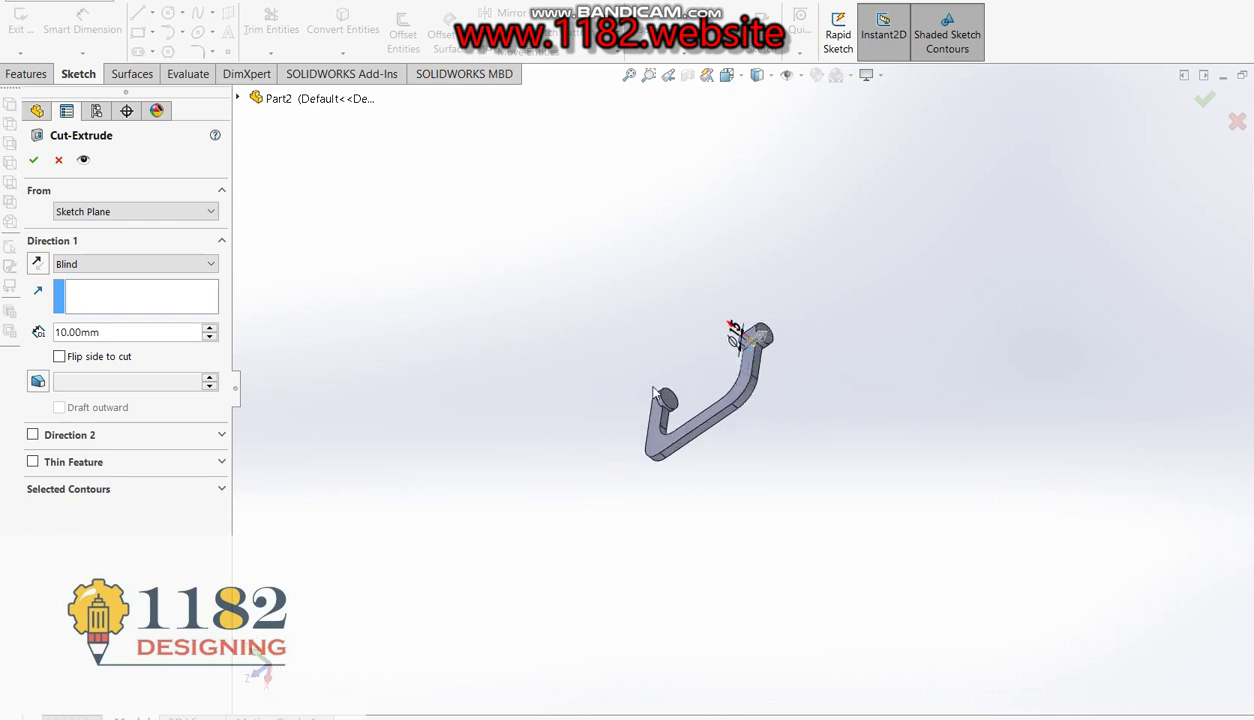
scroll(334, 270, "down", 5)
scroll(561, 363, "up", 5)
scroll(514, 412, "down", 2)
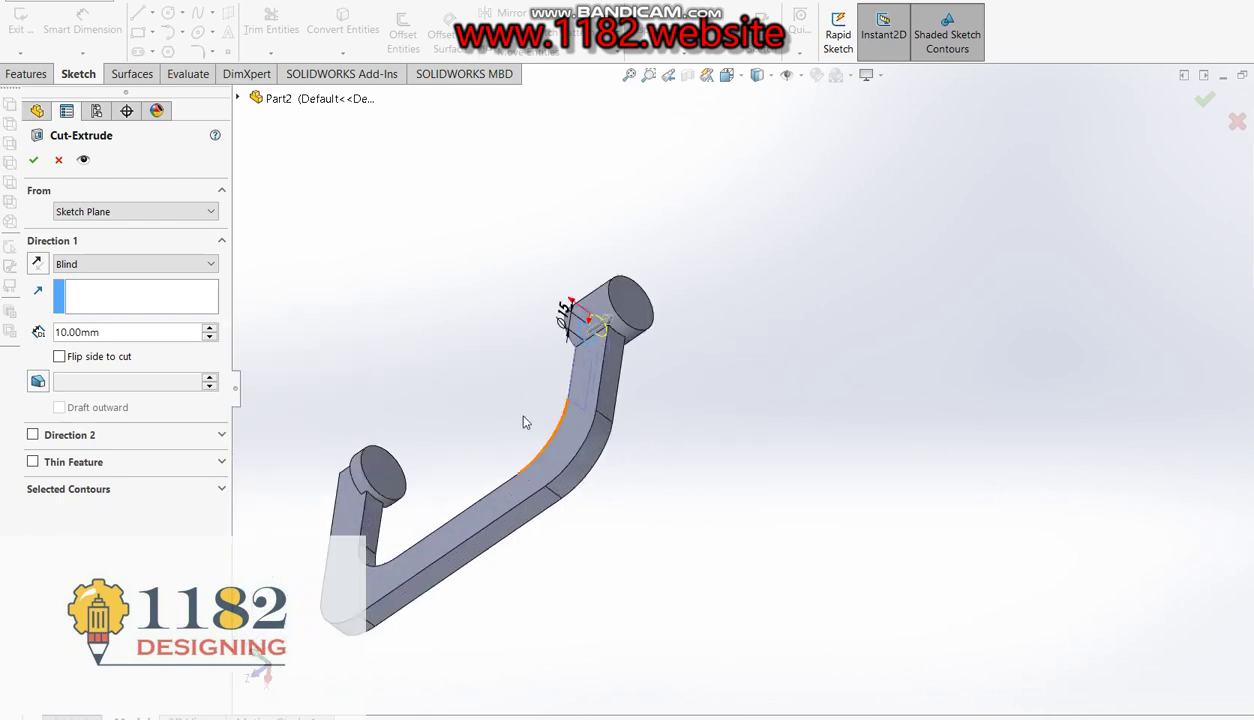
left_click(120, 265)
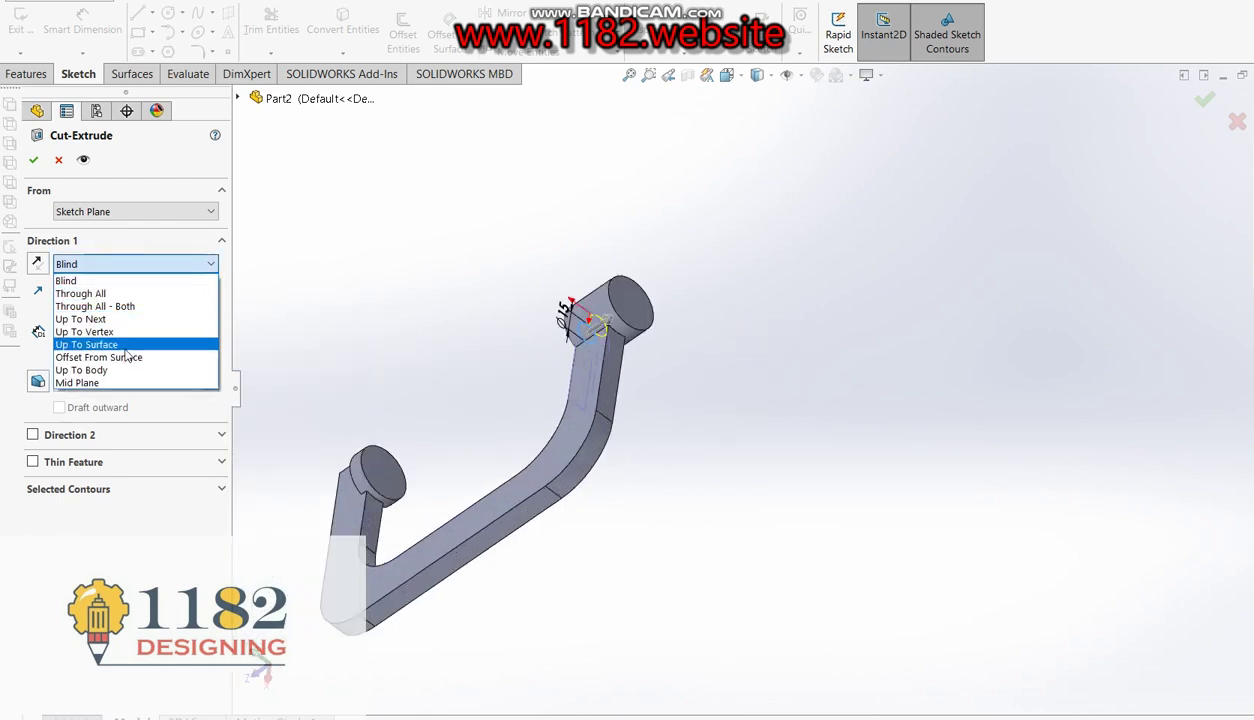
left_click(120, 345)
left_click(627, 300)
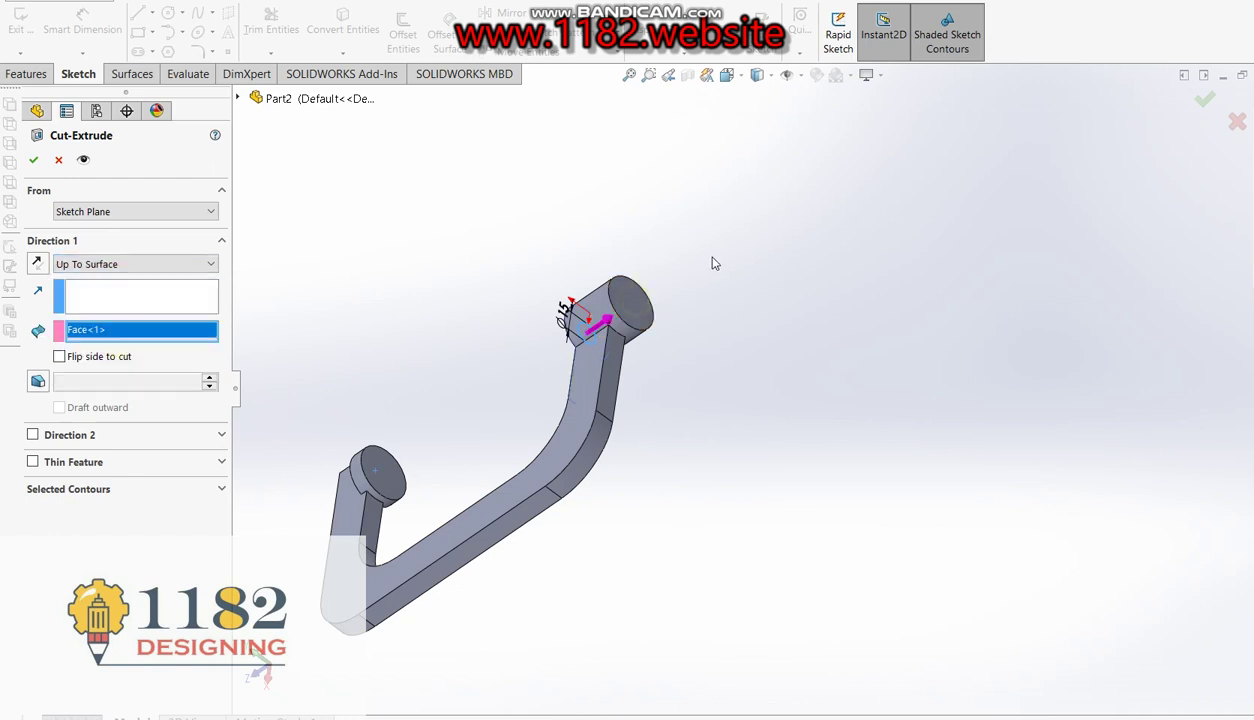
left_click(33, 160)
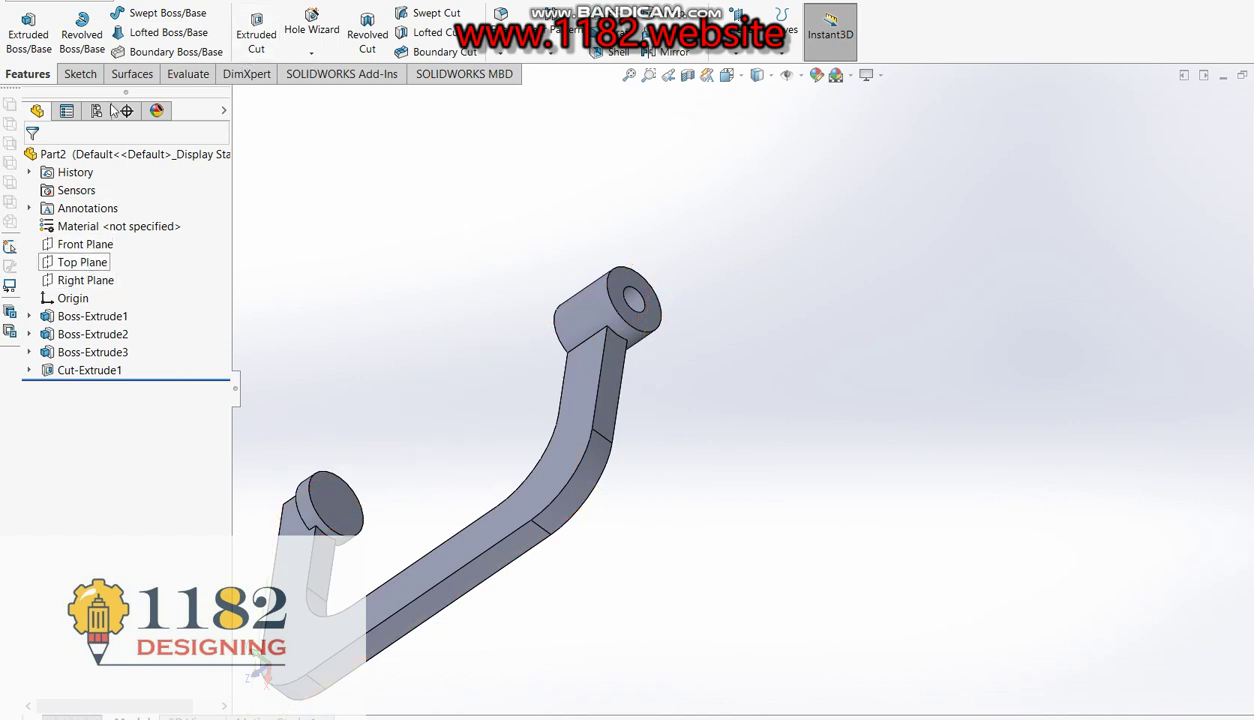
Start a helix on the boss face, converting the Ø15 hole's inner edge into its sketch.
left_click(785, 57)
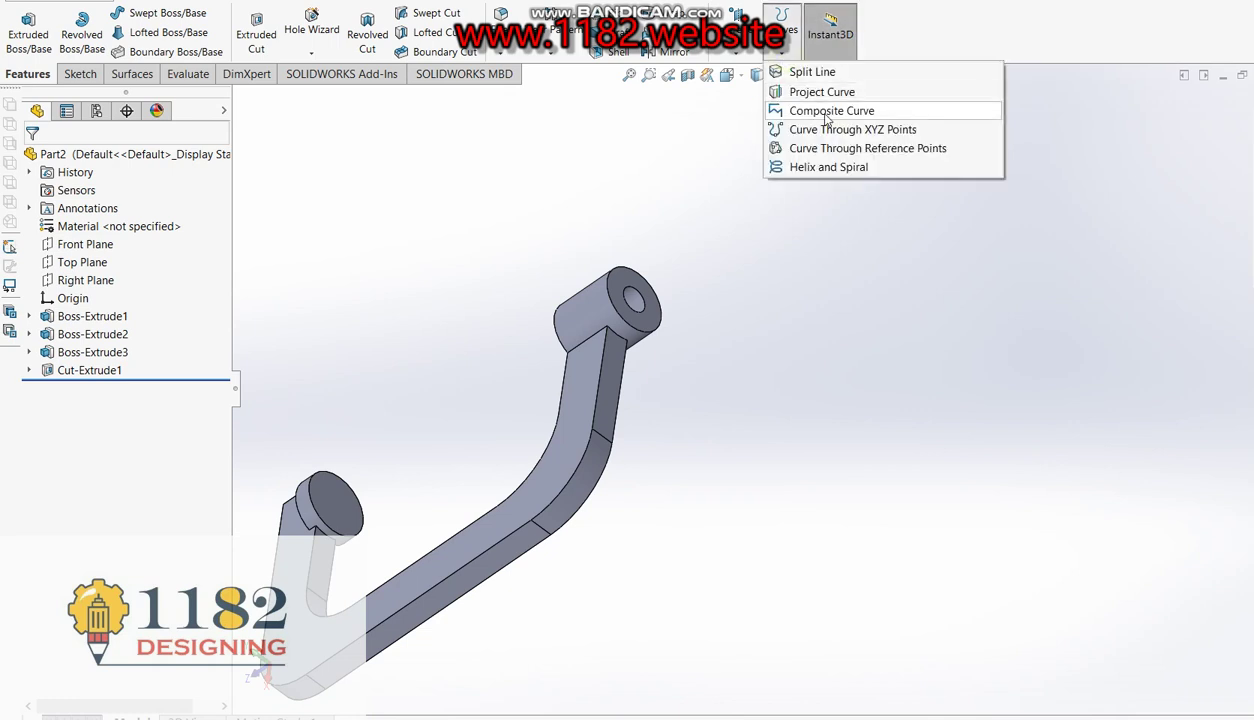
left_click(812, 164)
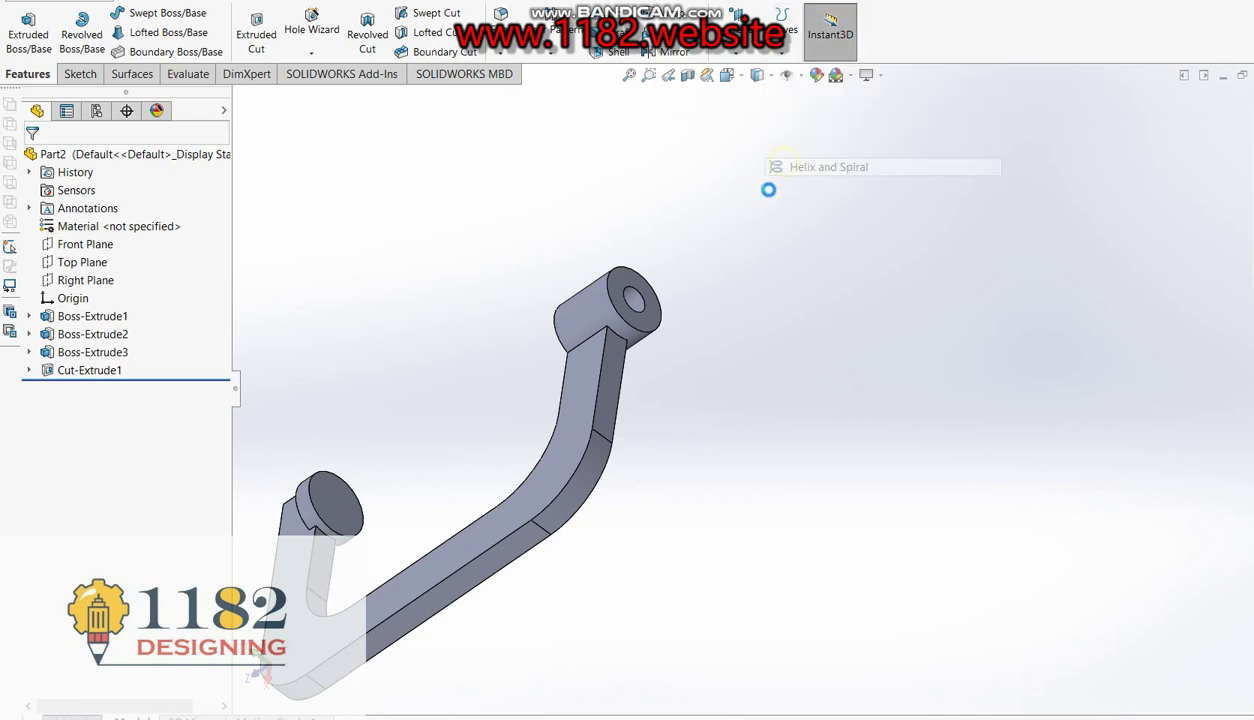
left_click(624, 273)
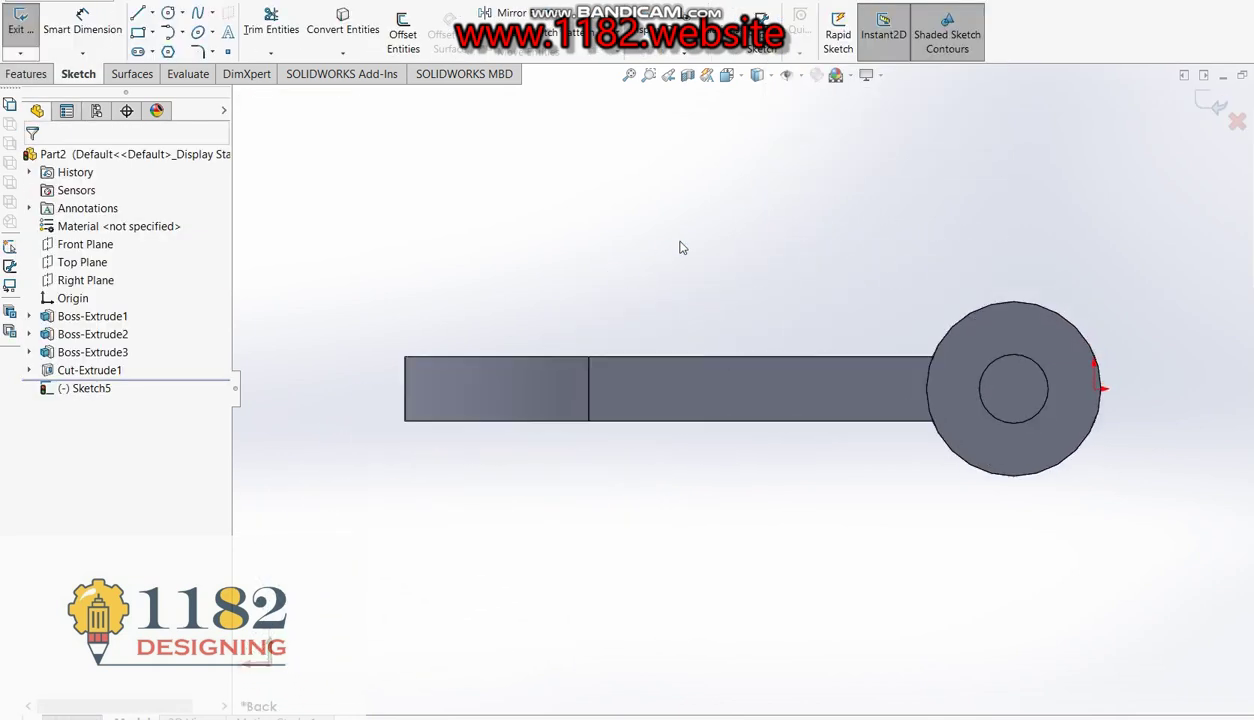
left_click(343, 22)
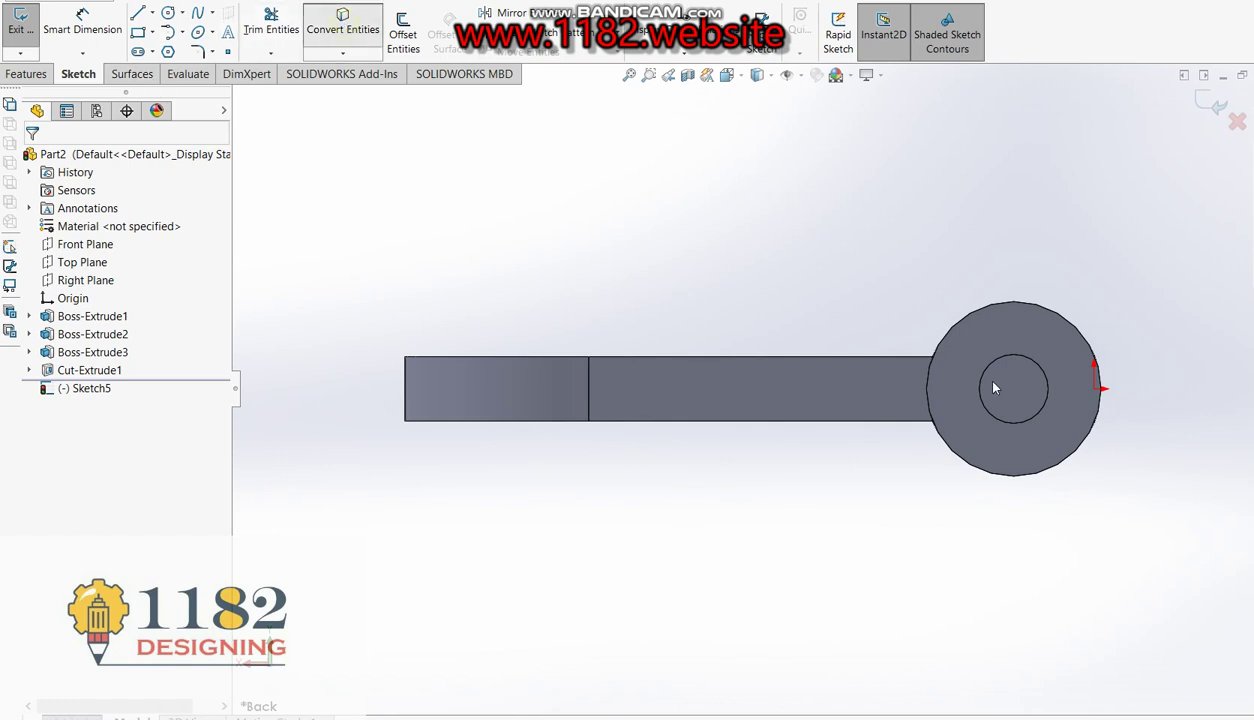
left_click(1038, 418)
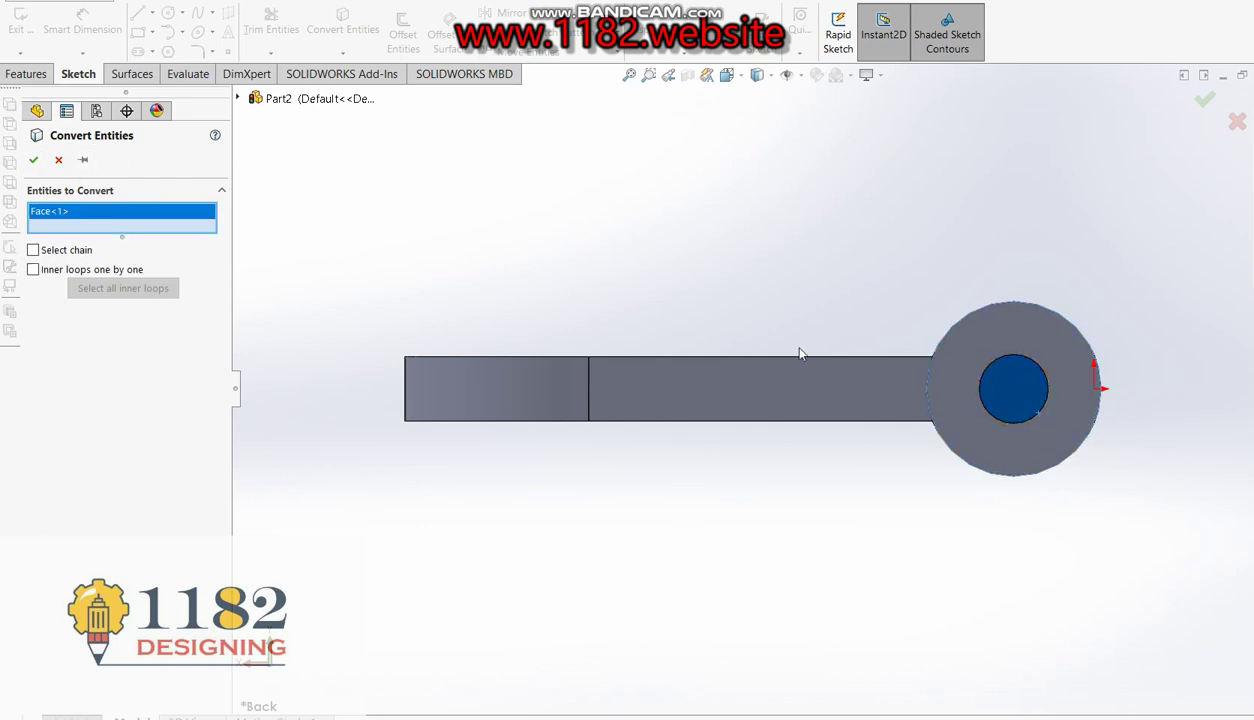
right_click(76, 215)
left_click(118, 240)
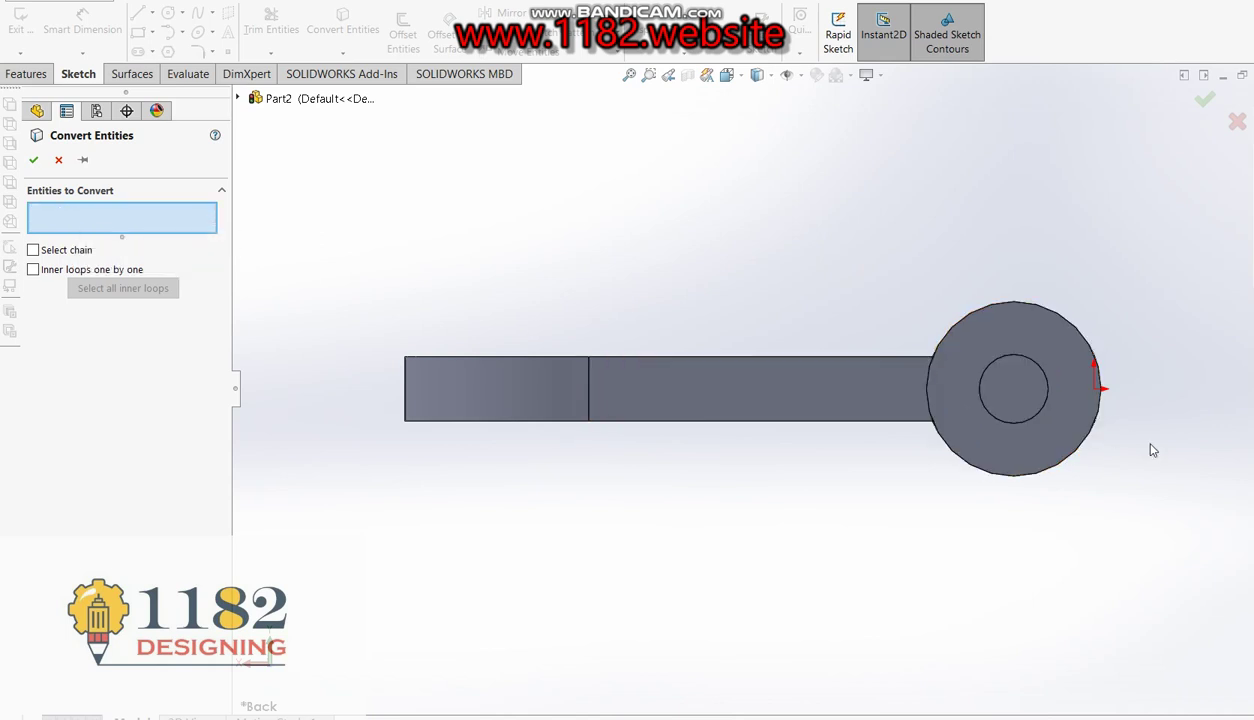
left_click(1033, 420)
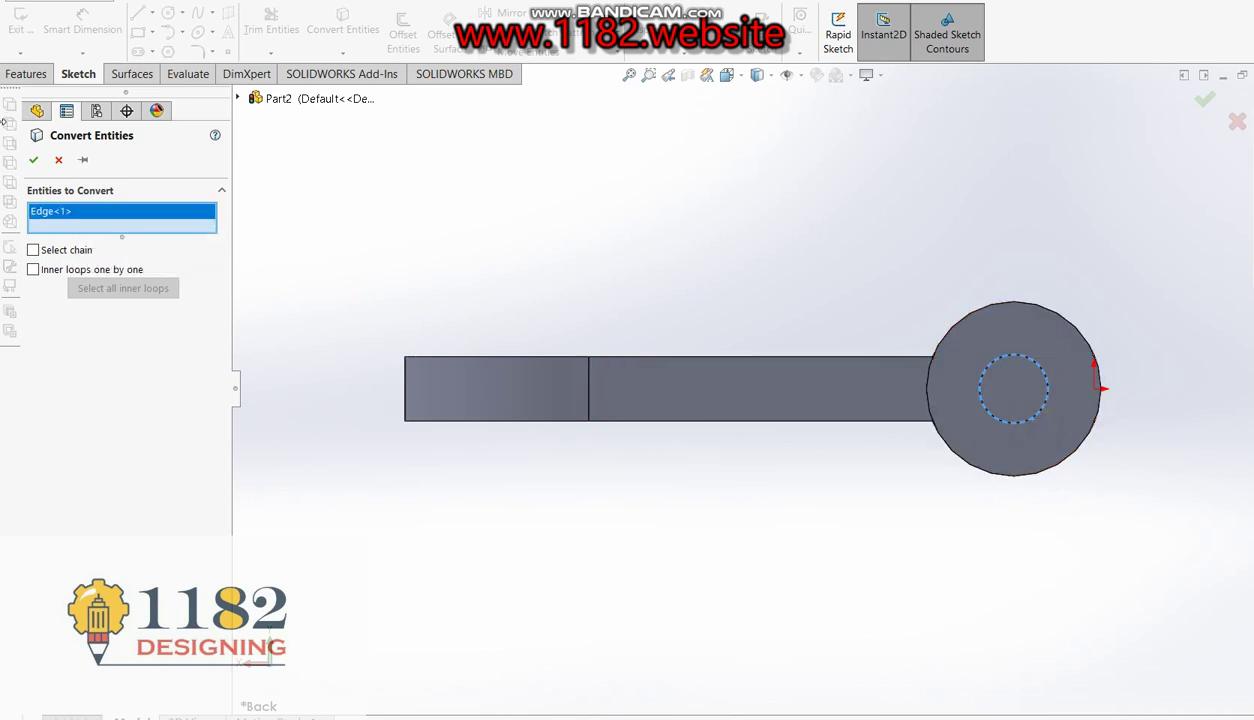
left_click(34, 162)
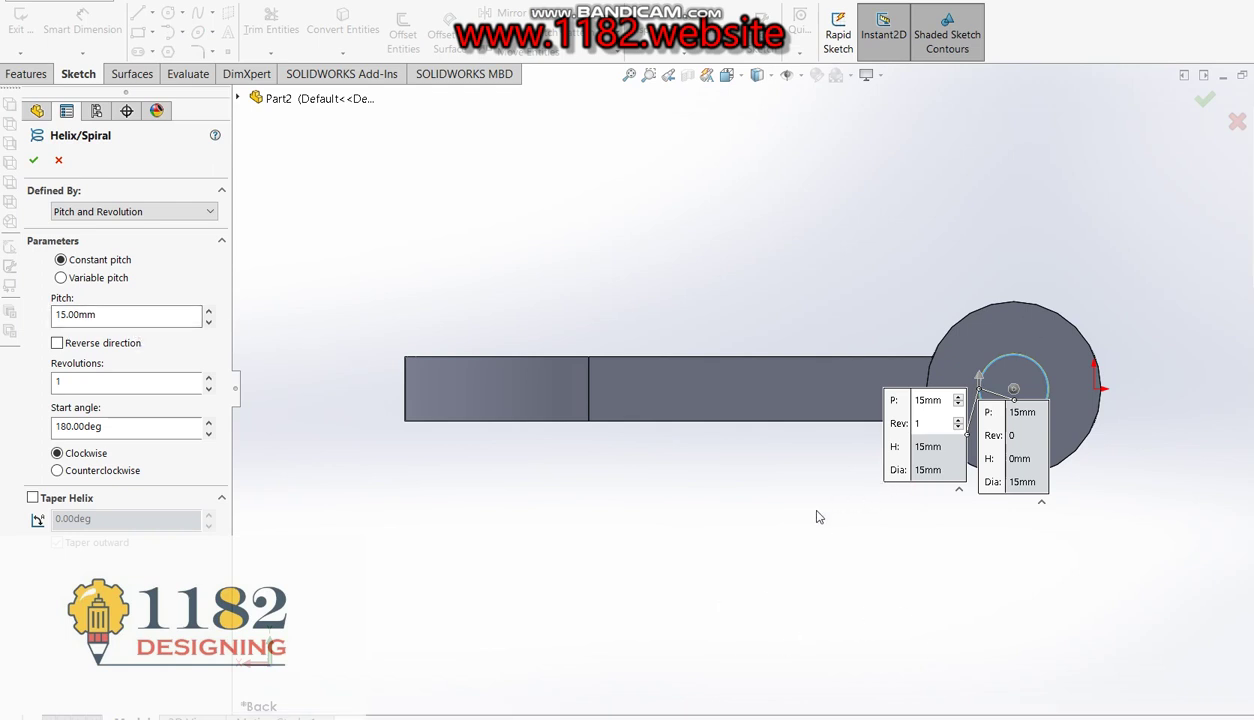
Reverse the helix direction and set its pitch to 2.5 mm.
key("ctrl+7")
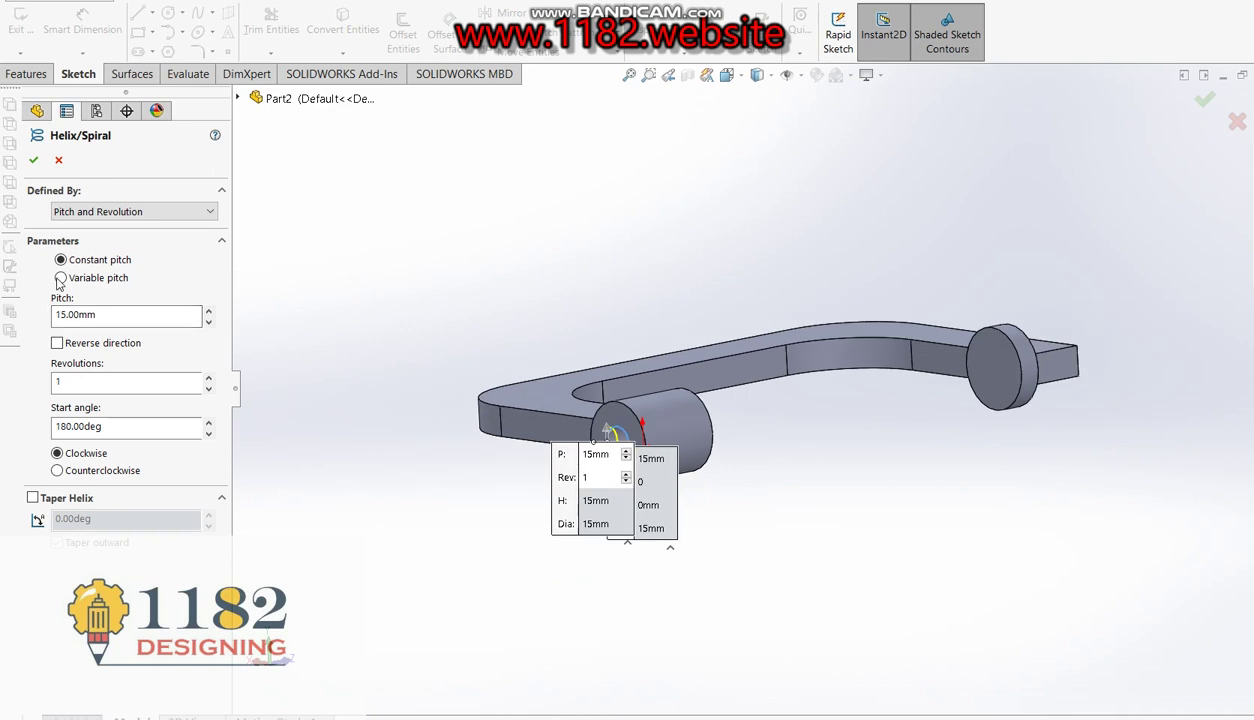
left_click(57, 343)
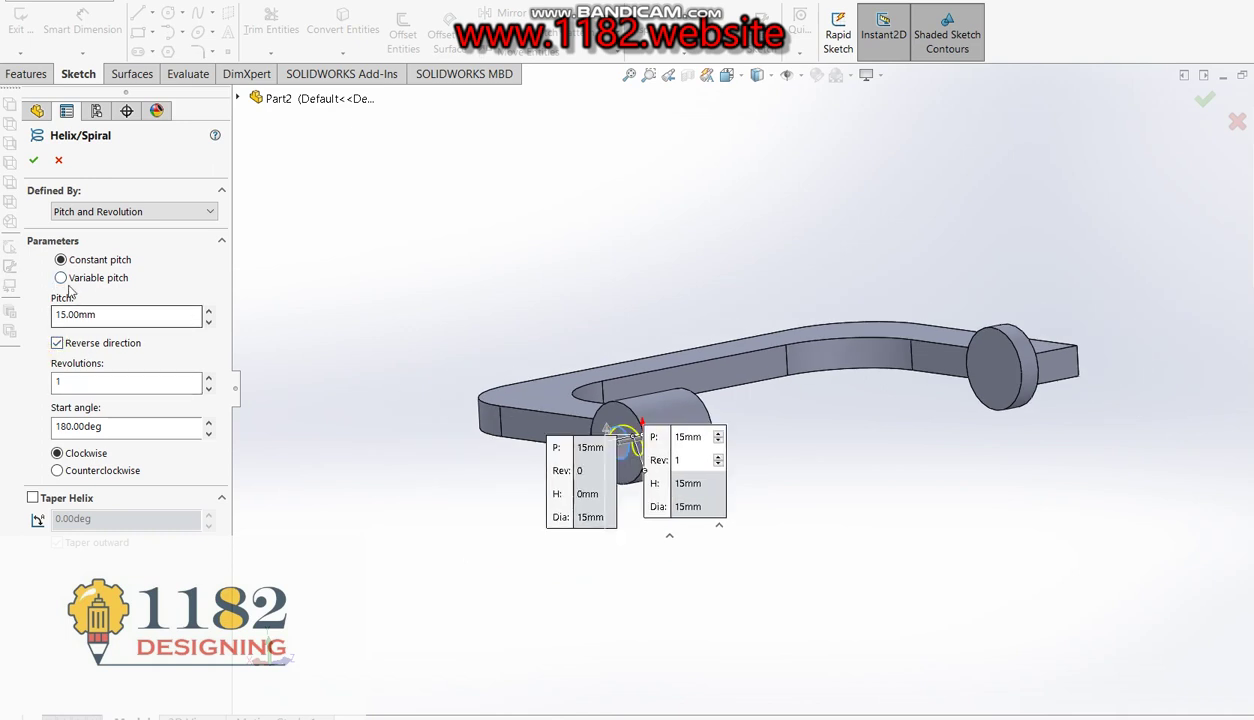
double_click(87, 318)
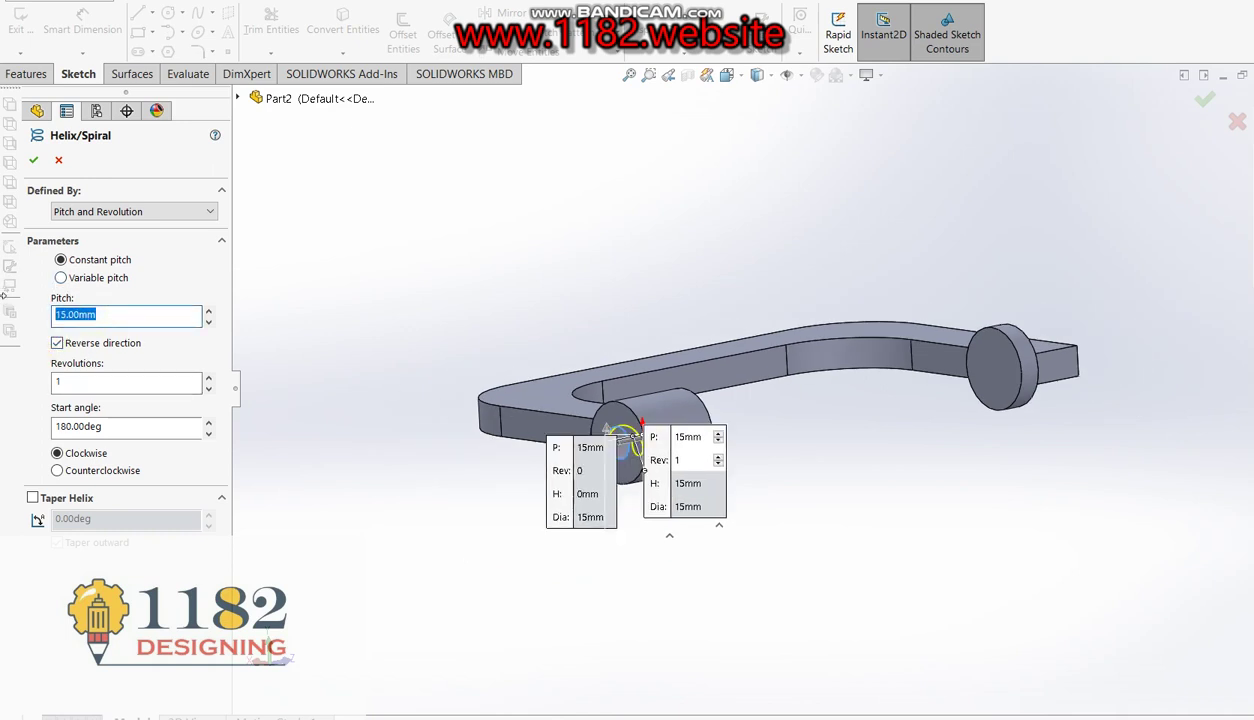
type("2.5")
key("Return")
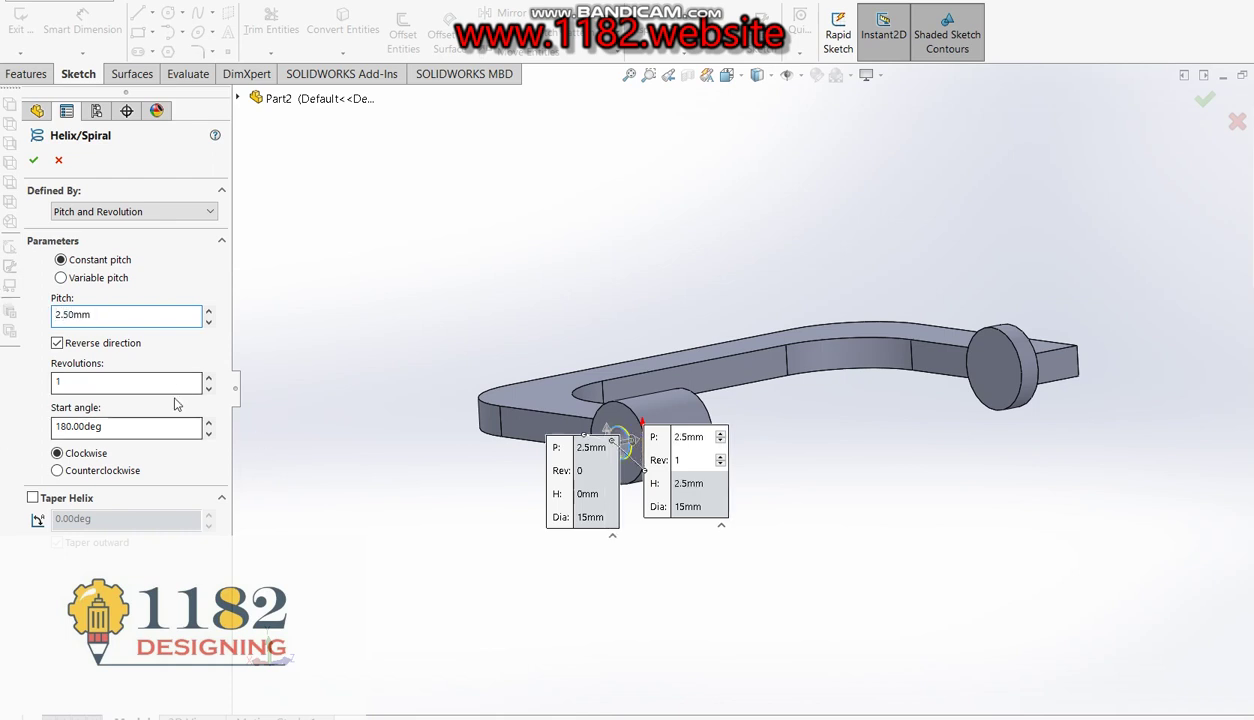
Increase the helix to about 19 revolutions so it extends past the boss end, and accept it.
left_click(208, 378)
left_click(208, 378)
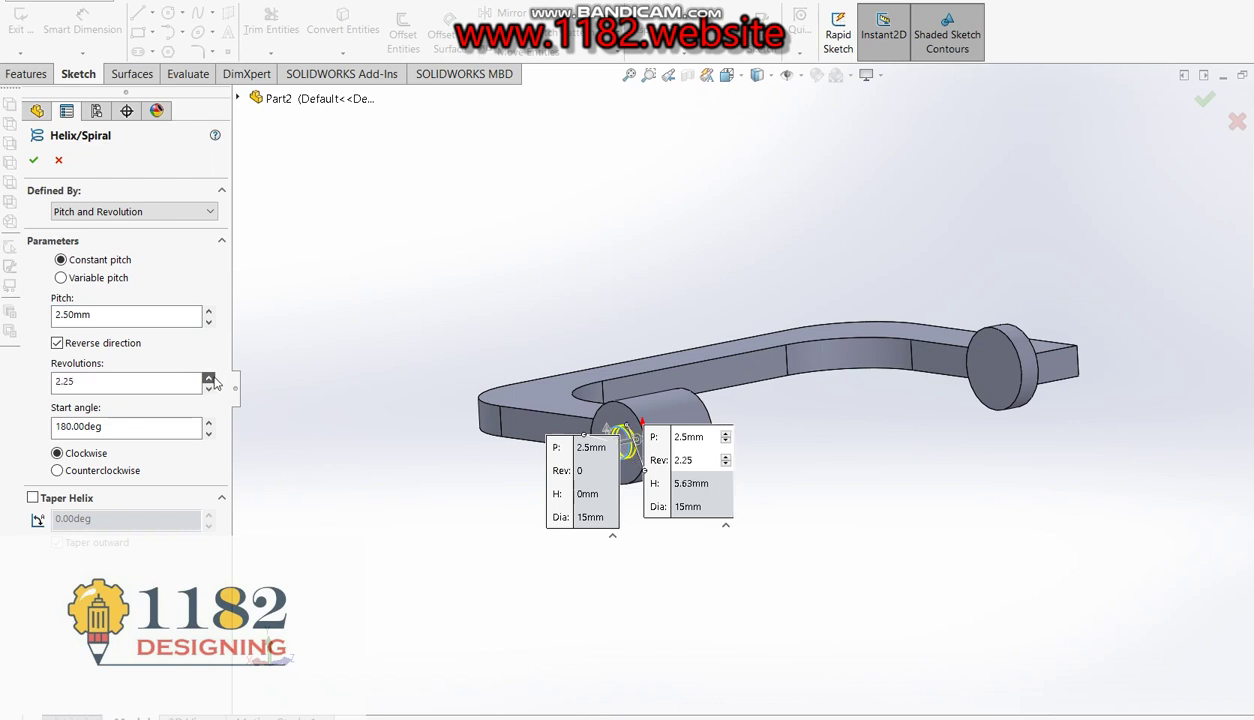
left_click(208, 378)
left_click(208, 378)
left_click(208, 378)
left_click(208, 378)
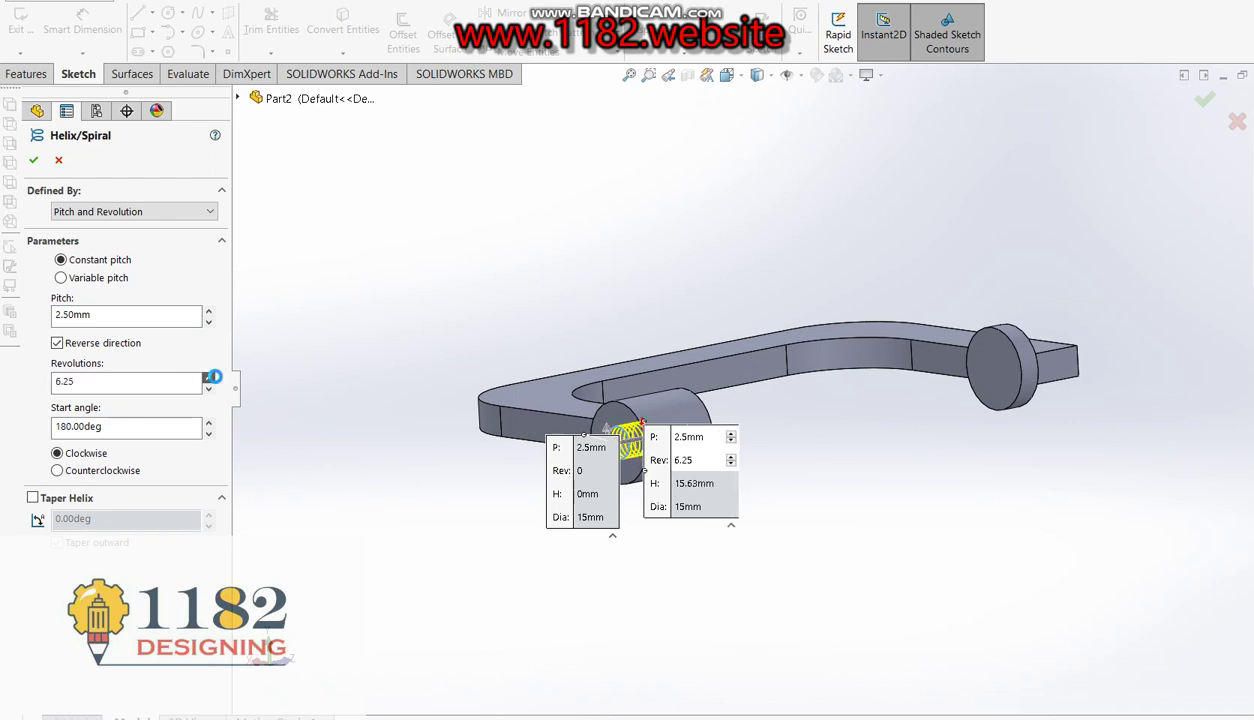
left_click(208, 378)
left_click(208, 378)
left_click(208, 378)
left_click(208, 378)
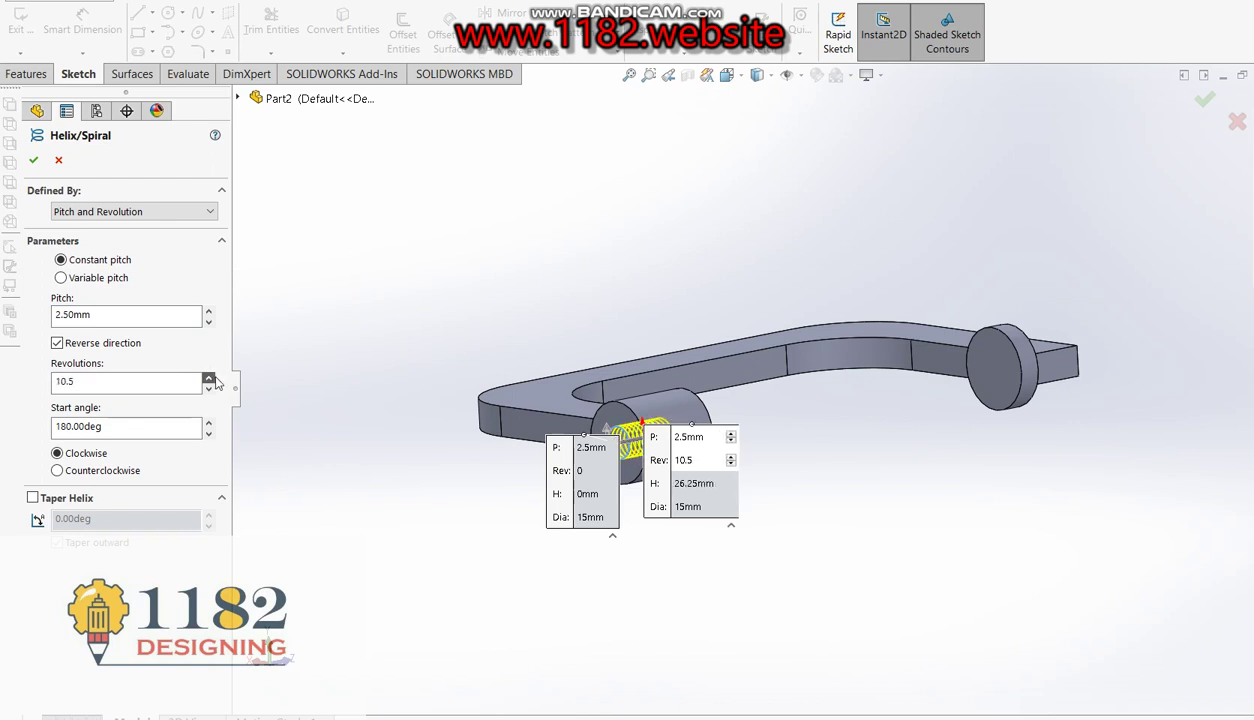
left_click(208, 378)
left_click(208, 378)
left_click(208, 378)
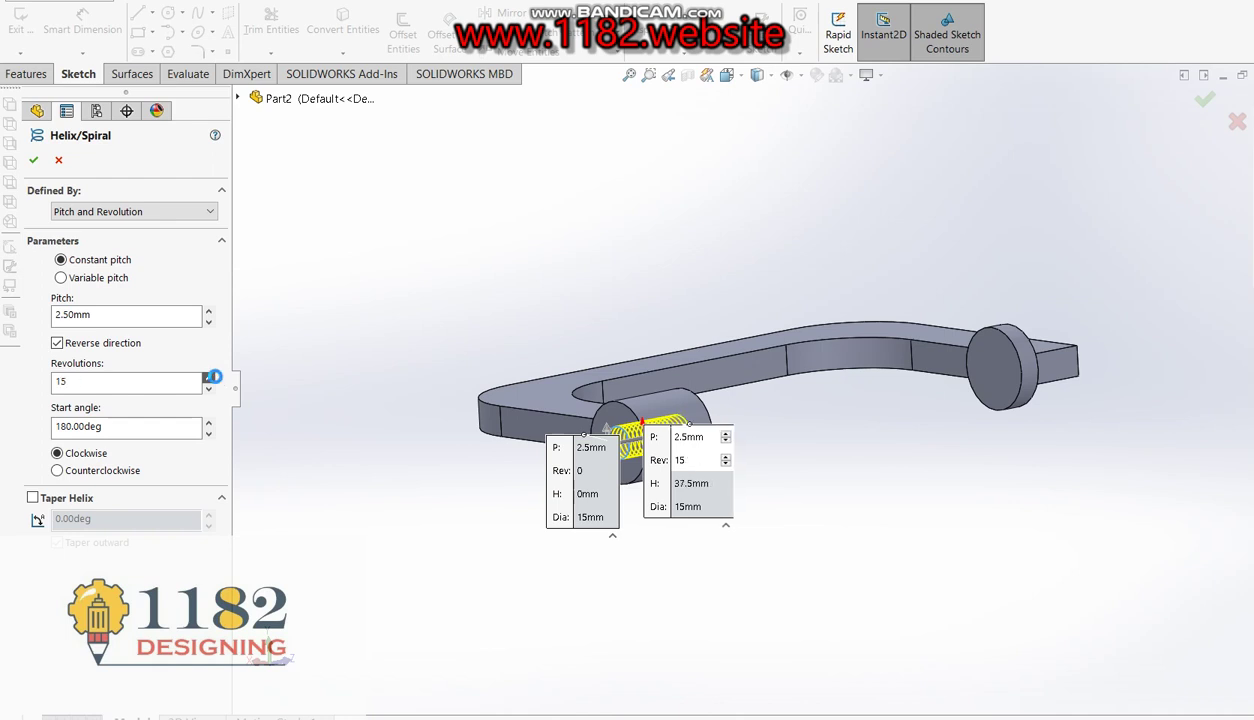
left_click(208, 378)
left_click(208, 378)
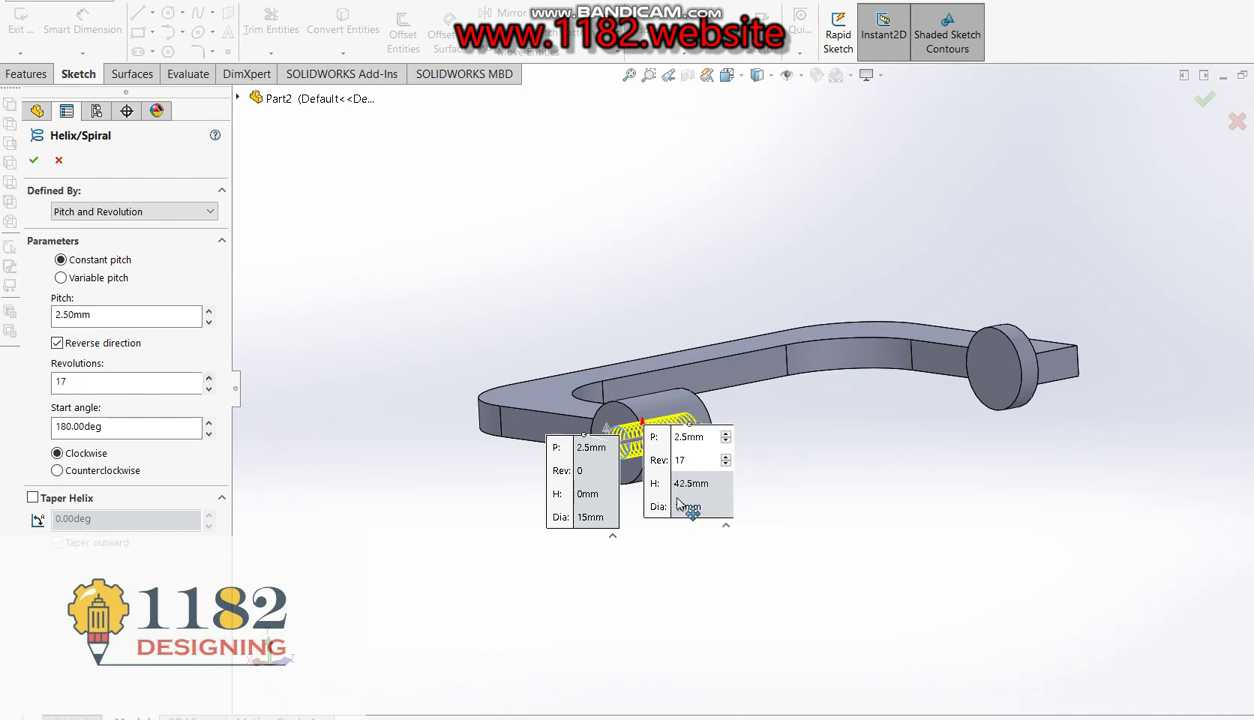
middle_click_drag(685, 466, 595, 502)
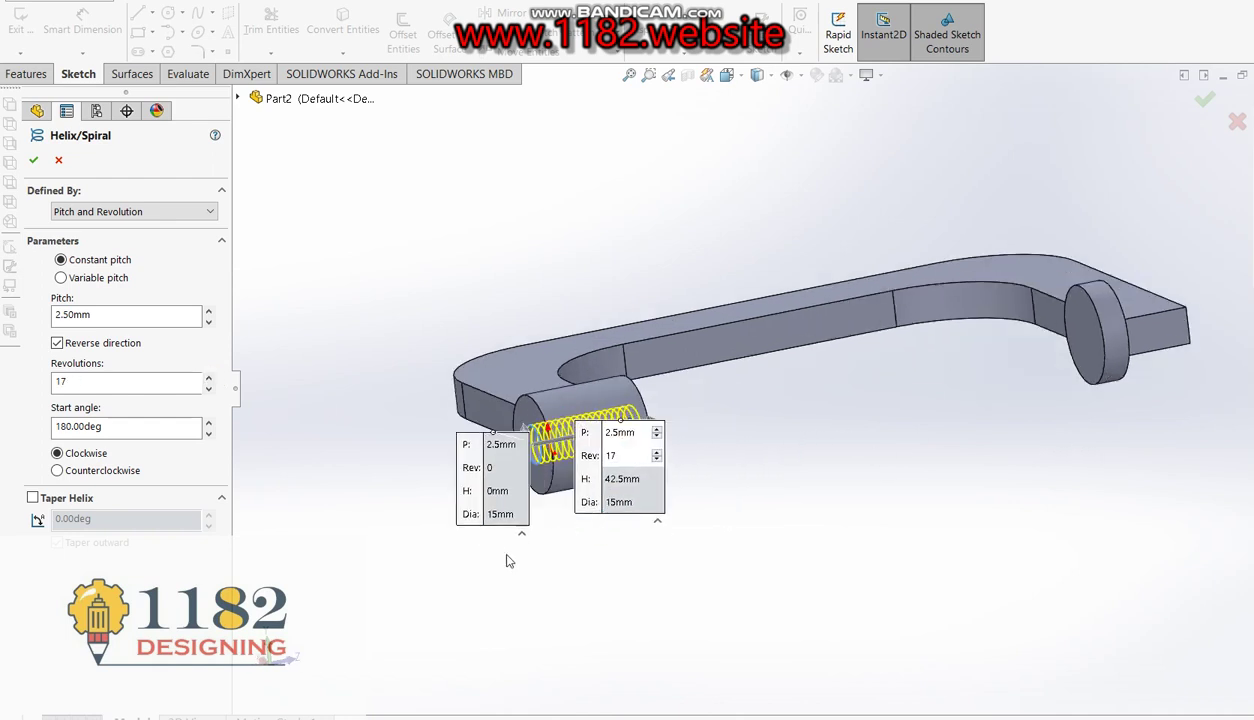
middle_click_drag(506, 561, 472, 502)
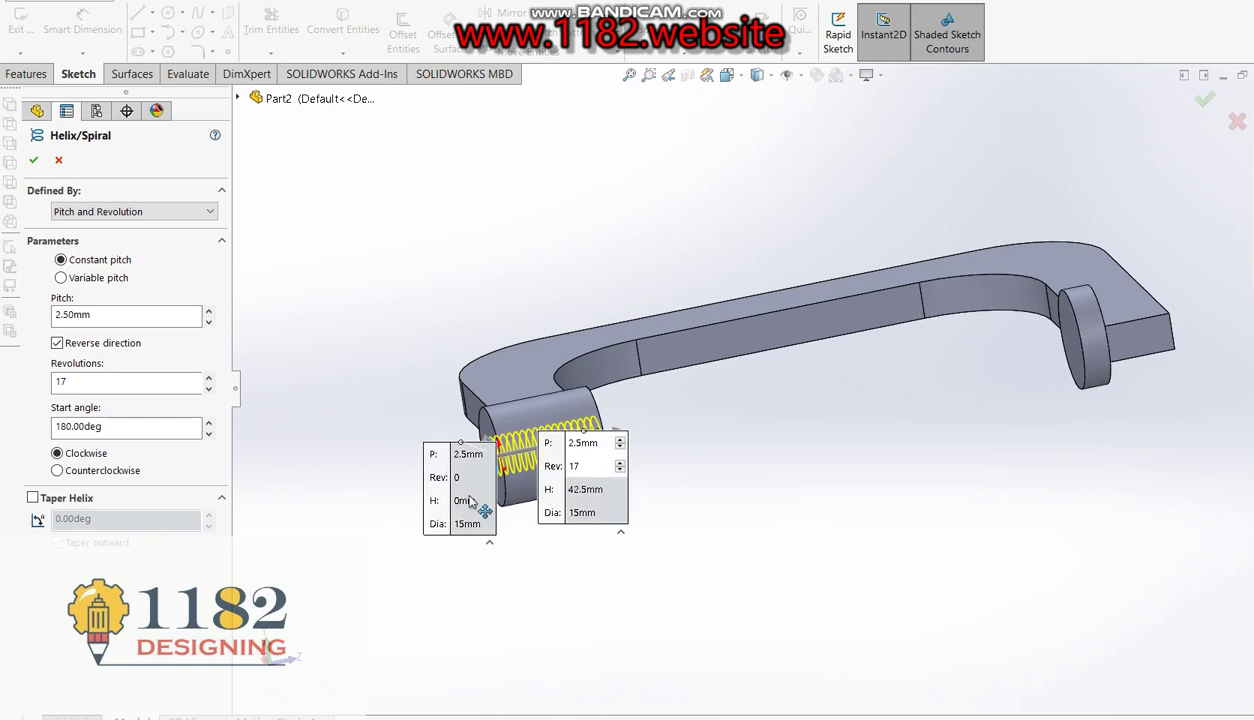
left_click(208, 379)
left_click(208, 379)
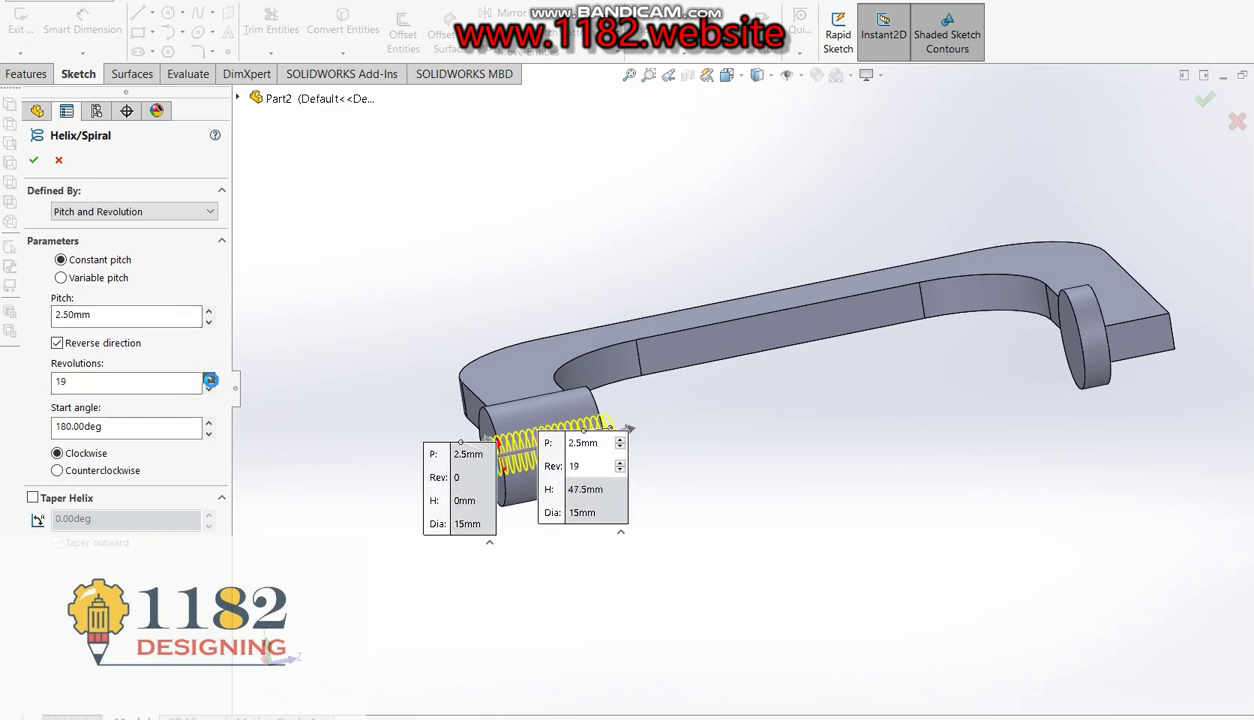
left_click(36, 161)
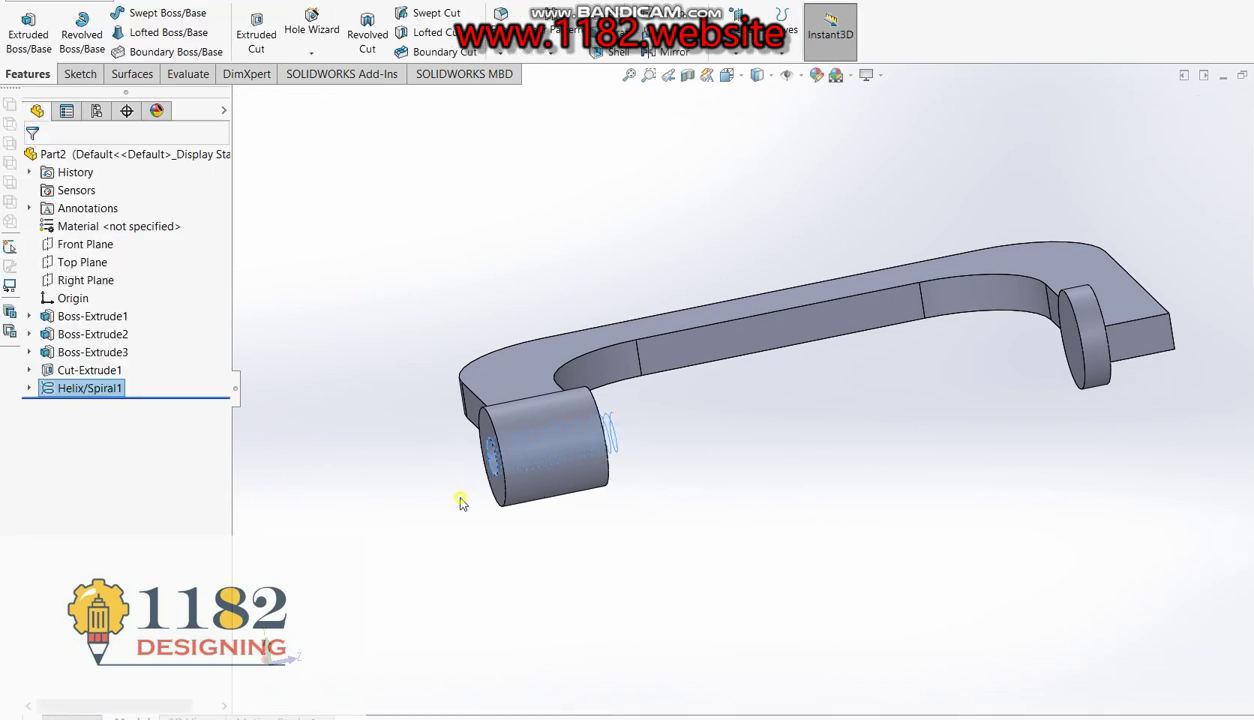
Define a reference plane through the helix end point, with the Top Plane as second reference.
left_click(461, 502)
scroll(545, 430, "down", 5)
scroll(484, 446, "down", 3)
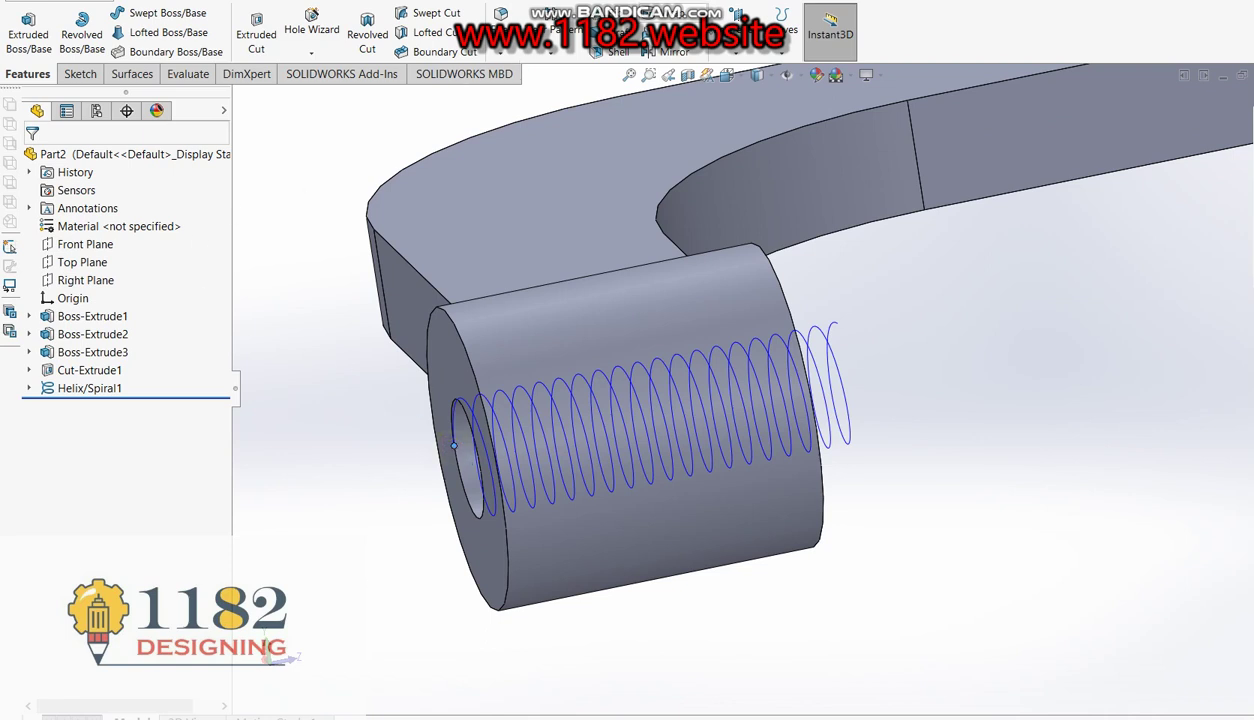
left_click(735, 52)
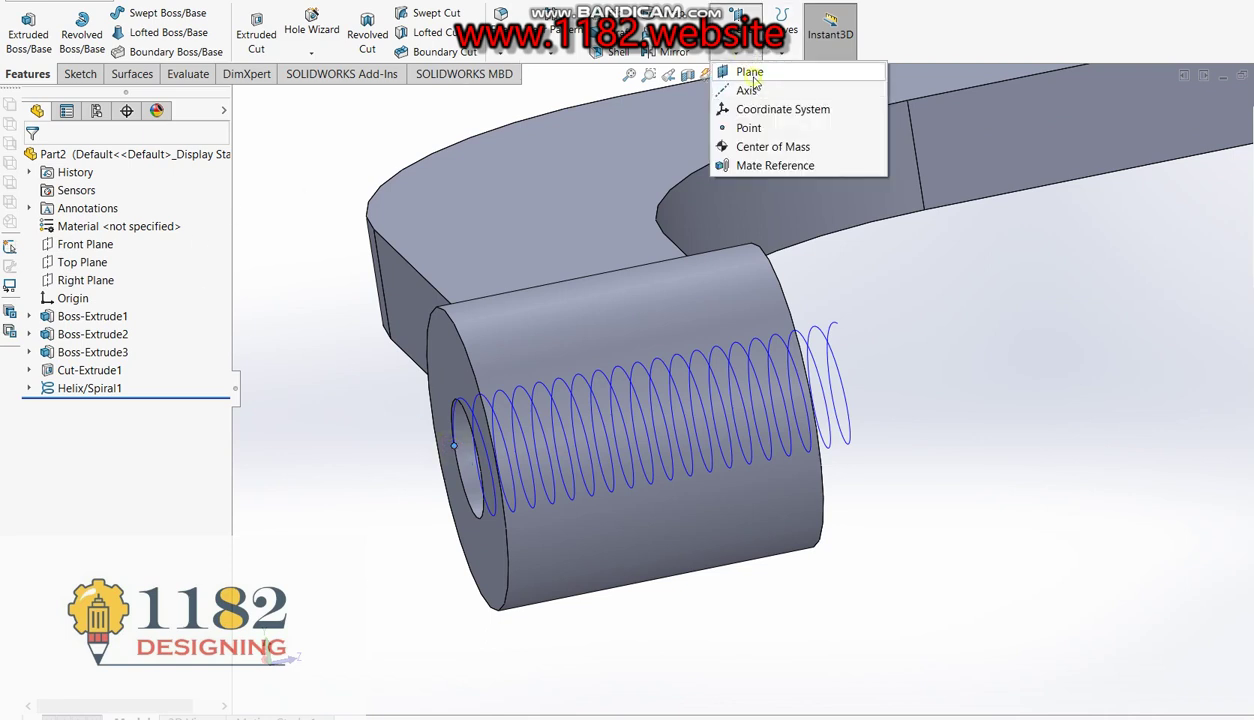
left_click(753, 76)
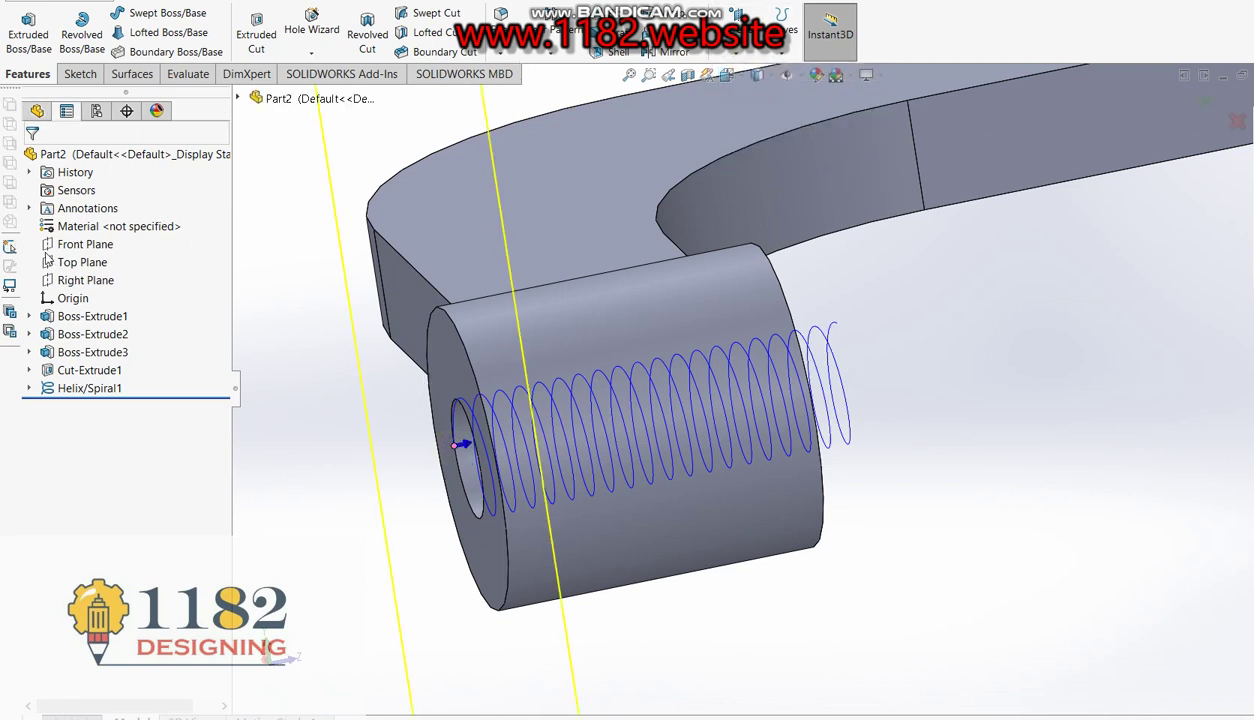
left_click(237, 98)
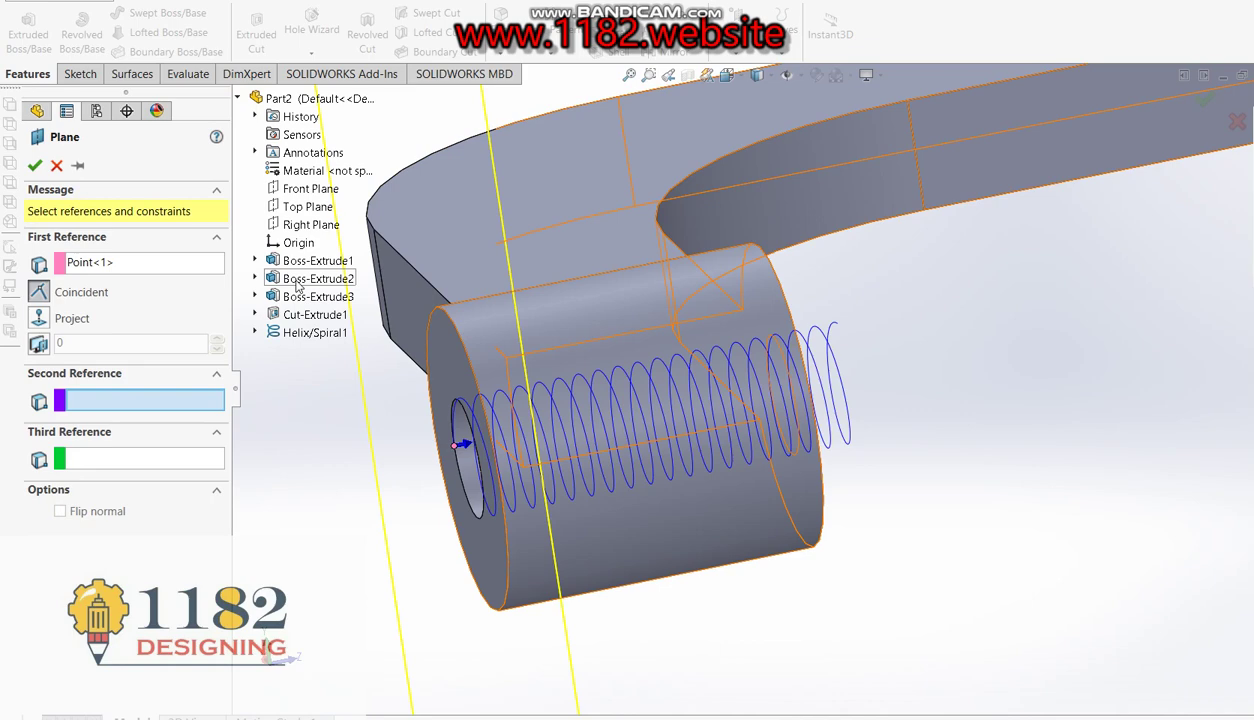
key("ctrl+7")
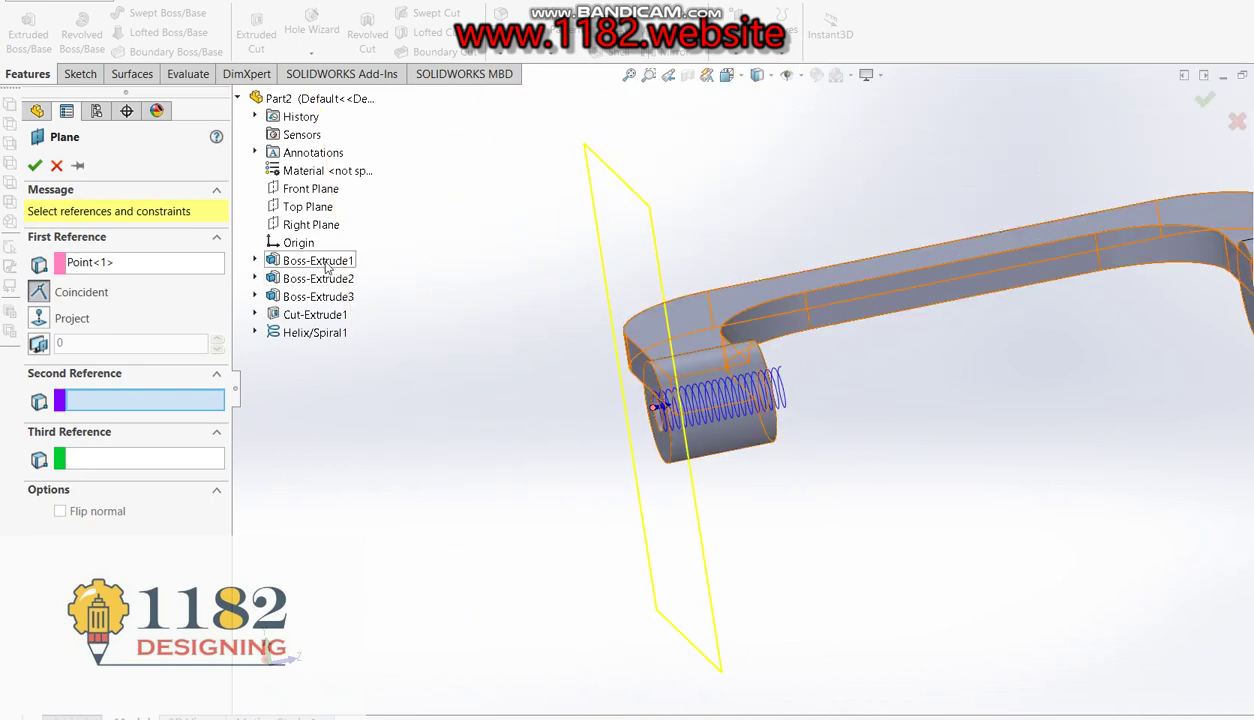
left_click(314, 206)
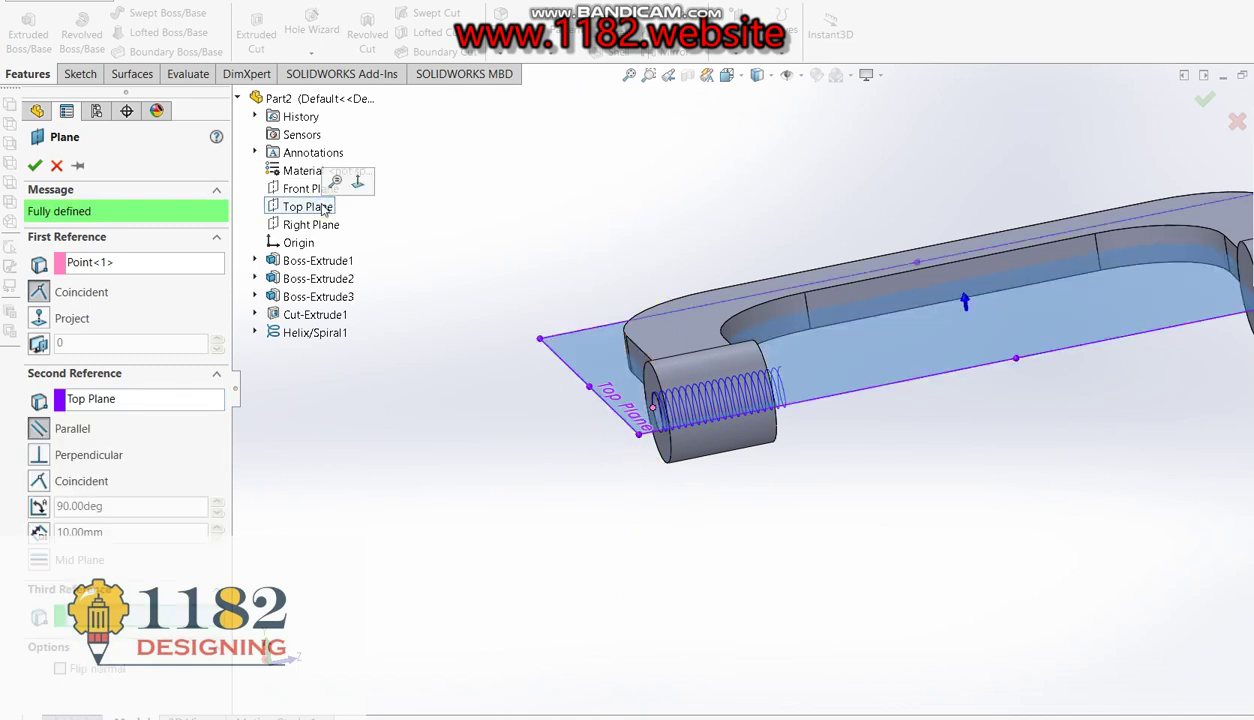
Create Plane1 and view it normal, zoomed in on the boss, ready to sketch.
left_click(35, 166)
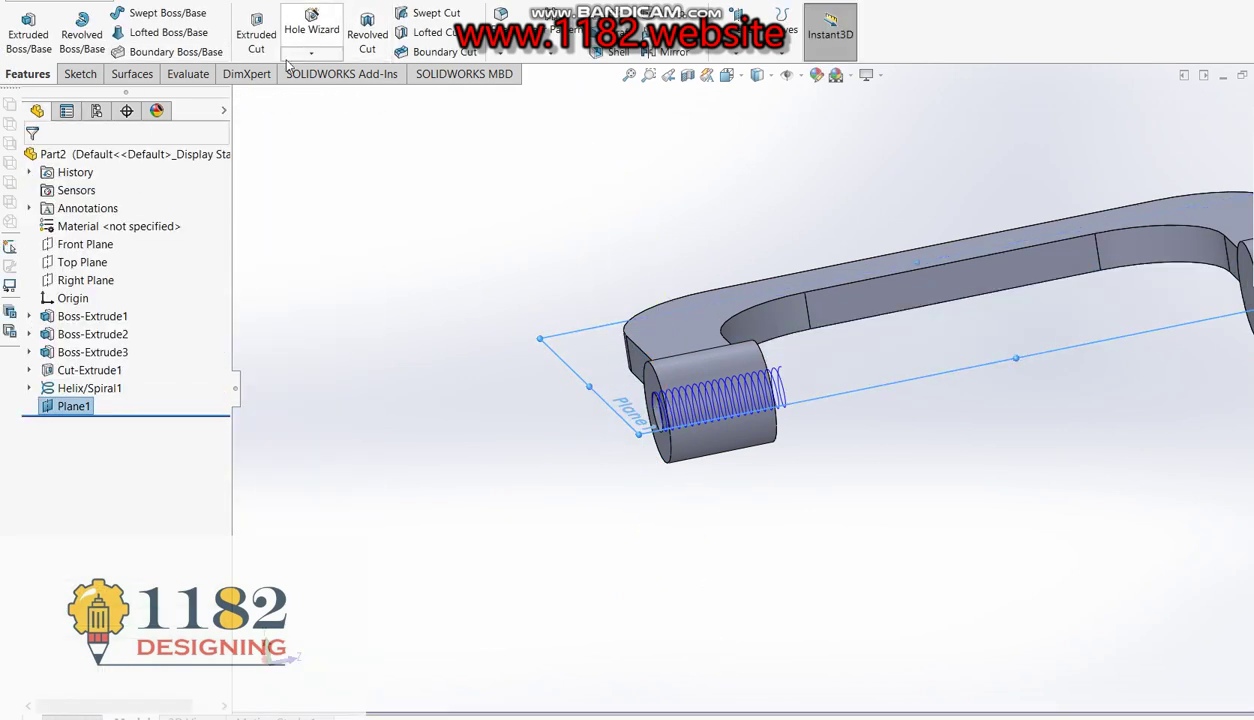
left_click(79, 74)
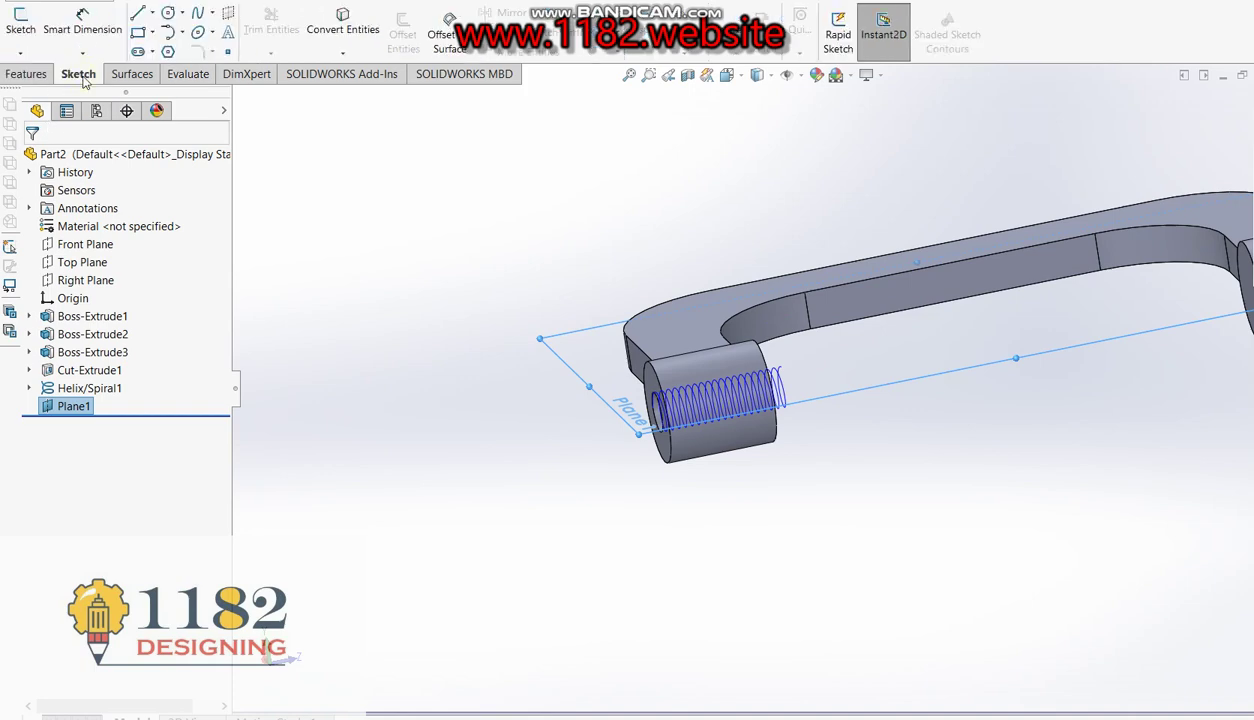
key("ctrl+8")
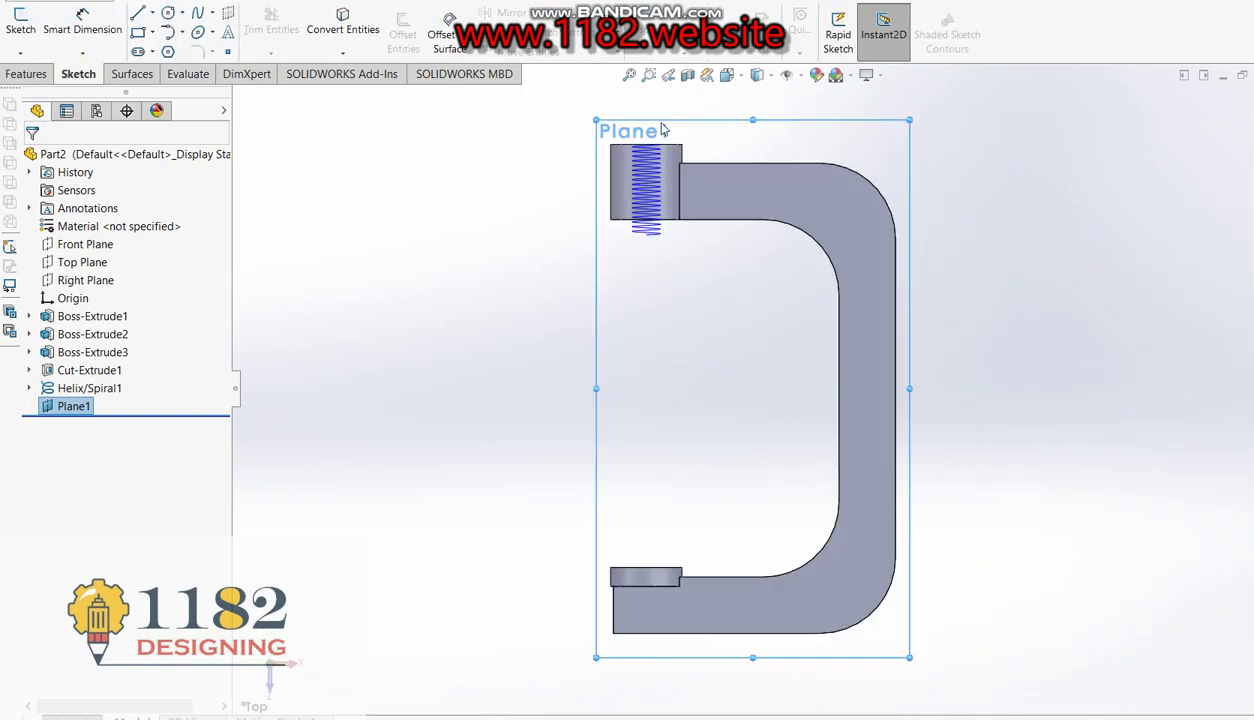
scroll(660, 130, "down", 1)
scroll(713, 140, "down", 3)
scroll(624, 252, "down", 2)
scroll(638, 241, "down", 3)
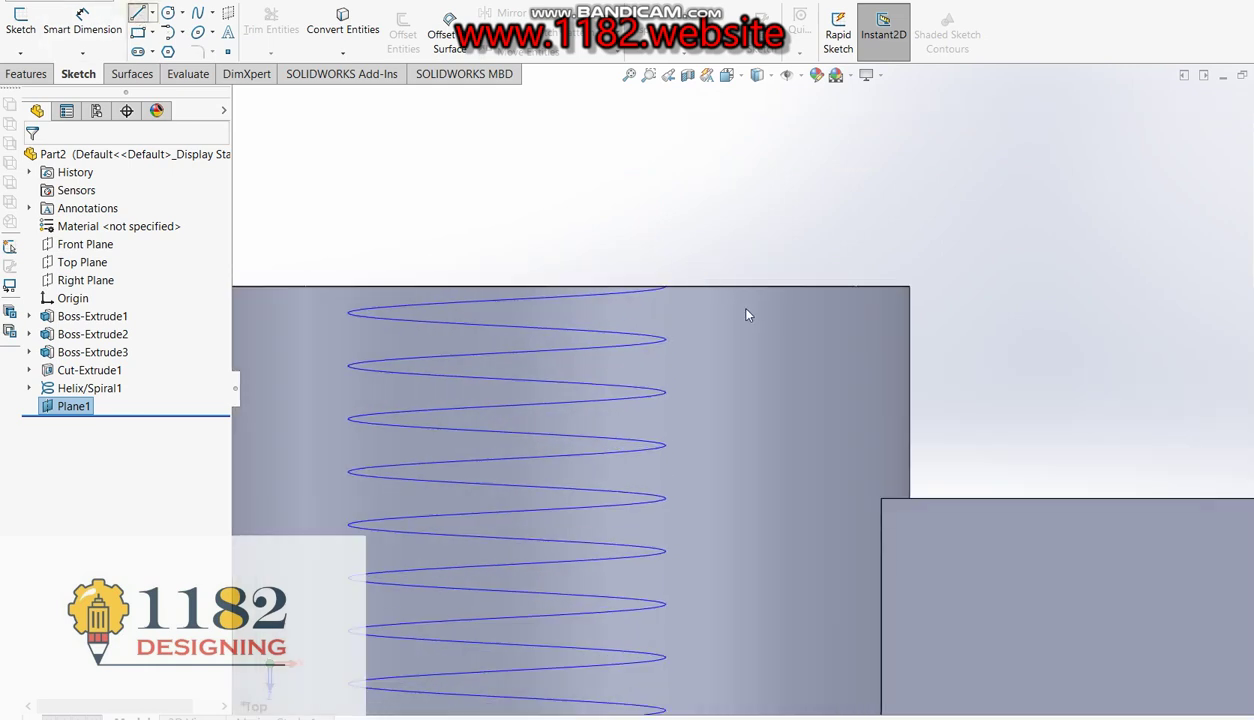
Draw a closed three-line triangle starting at the helix's top end point.
left_click(666, 290)
left_click(666, 230)
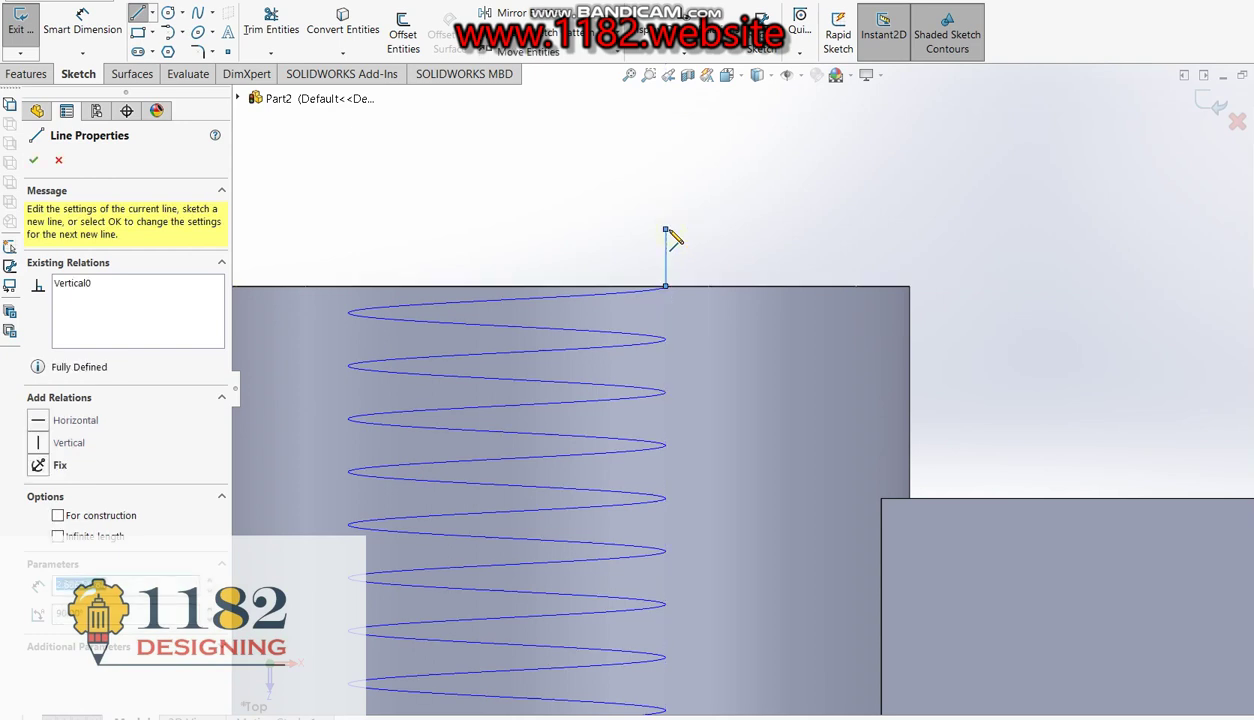
left_click(738, 258)
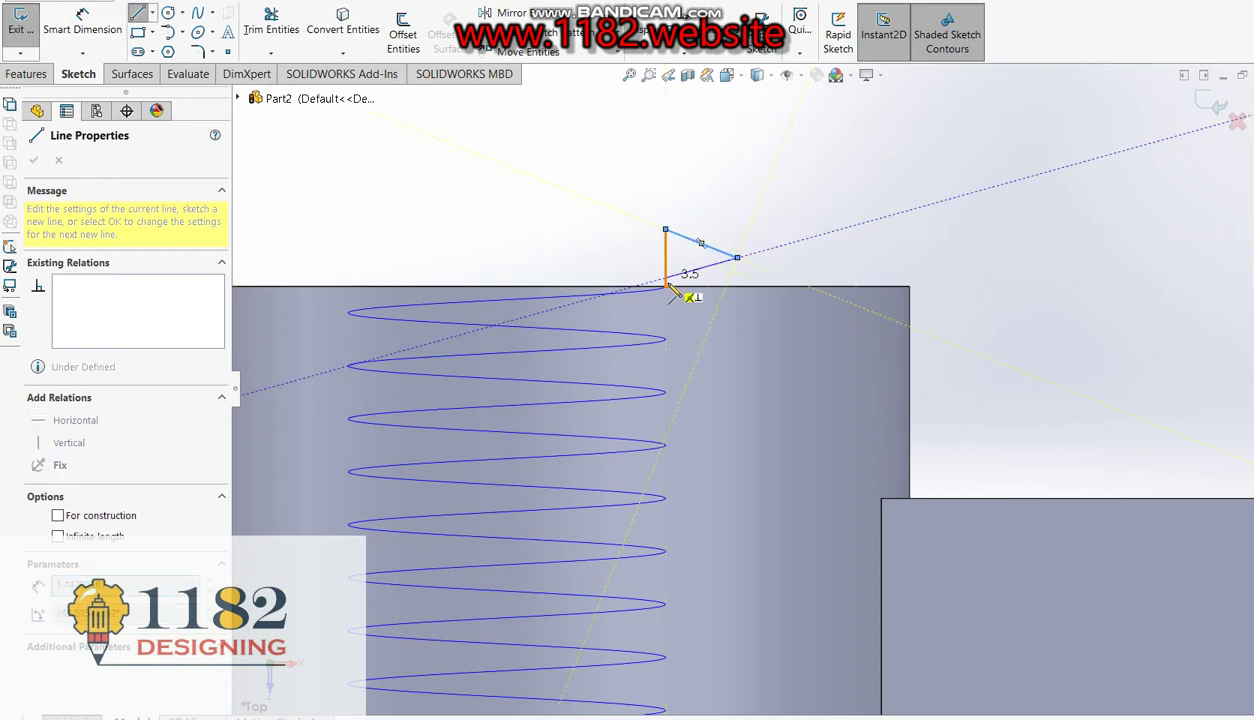
left_click(665, 286)
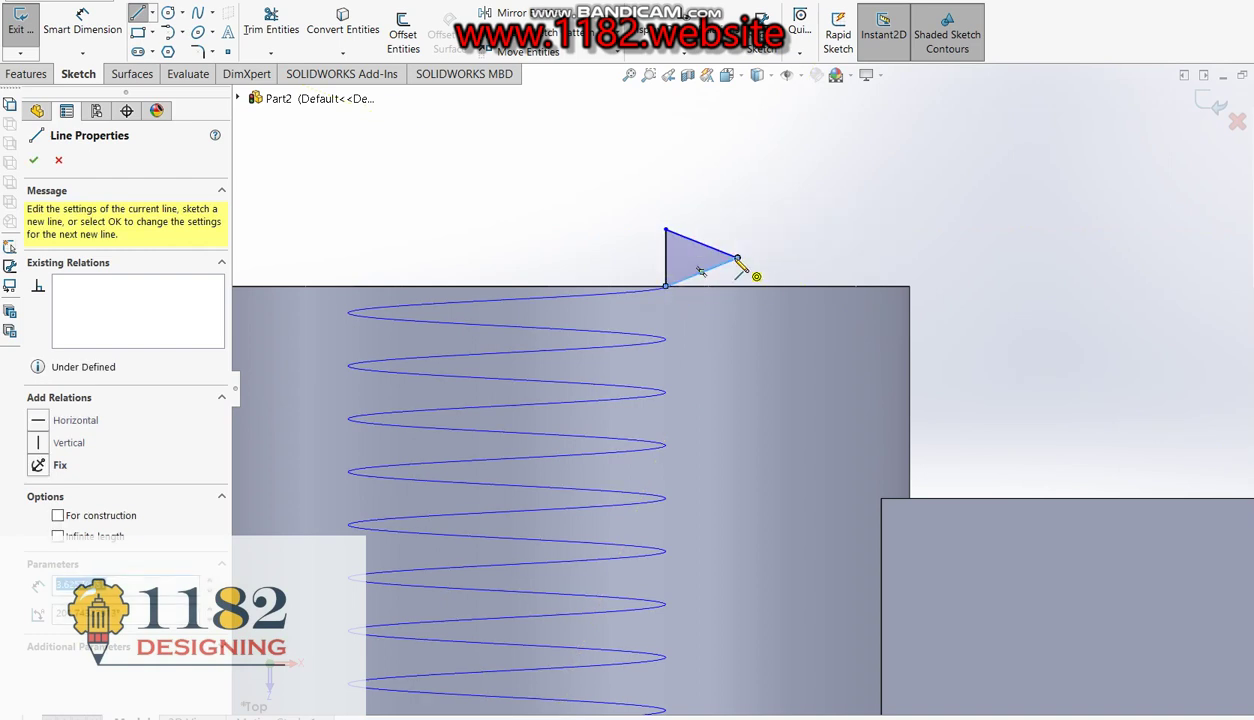
key("Escape")
key("Escape")
Add a Horizontal relation levelling the triangle's tip with the point on its vertical side.
left_click(666, 262)
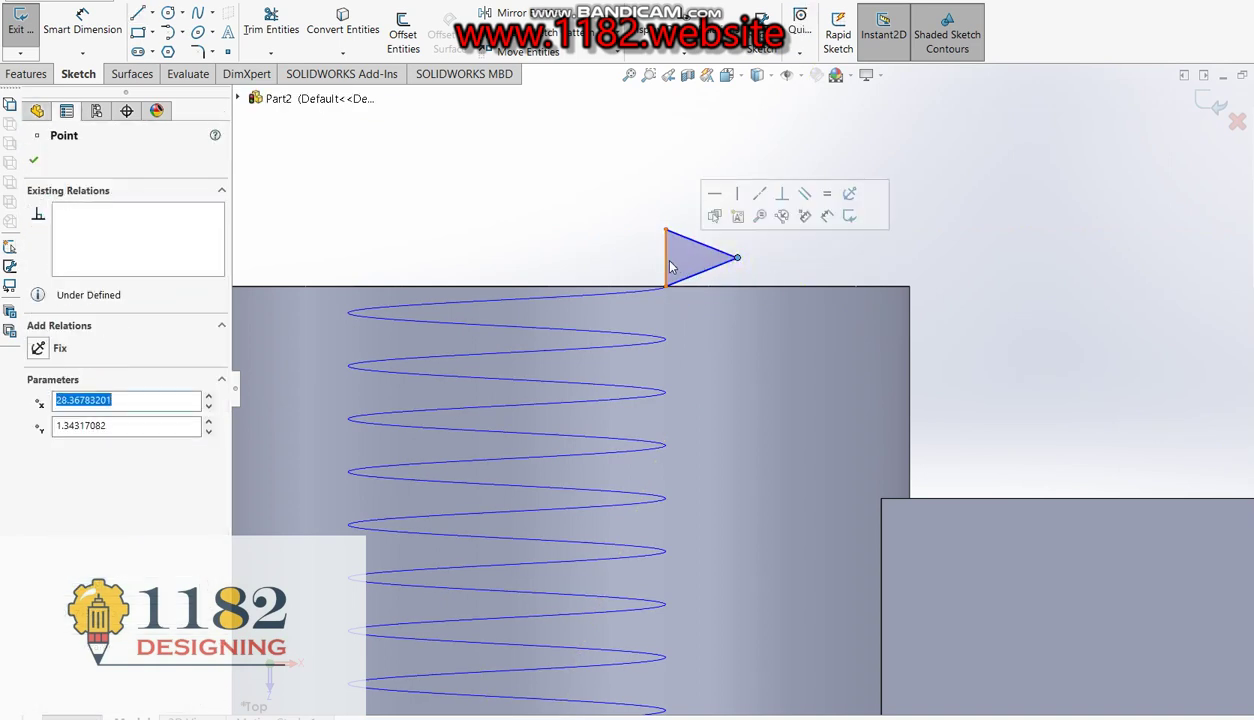
left_click(665, 262)
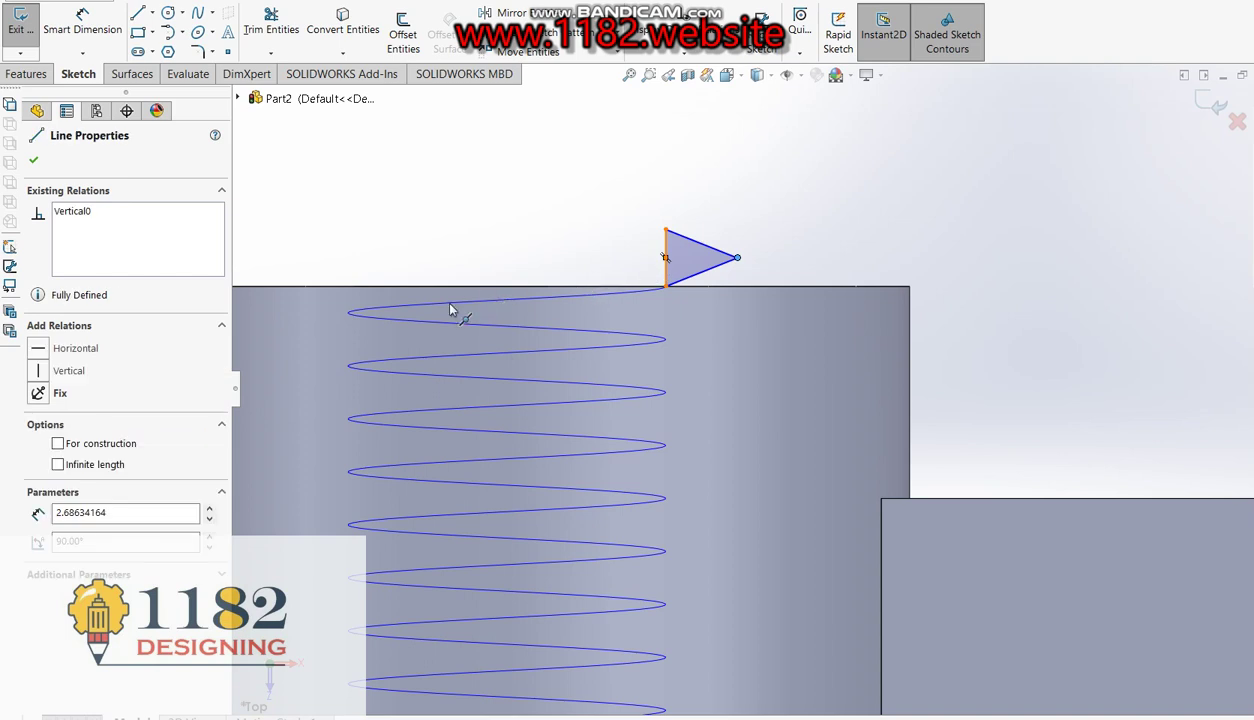
left_click(448, 305, "ctrl")
left_click(40, 424)
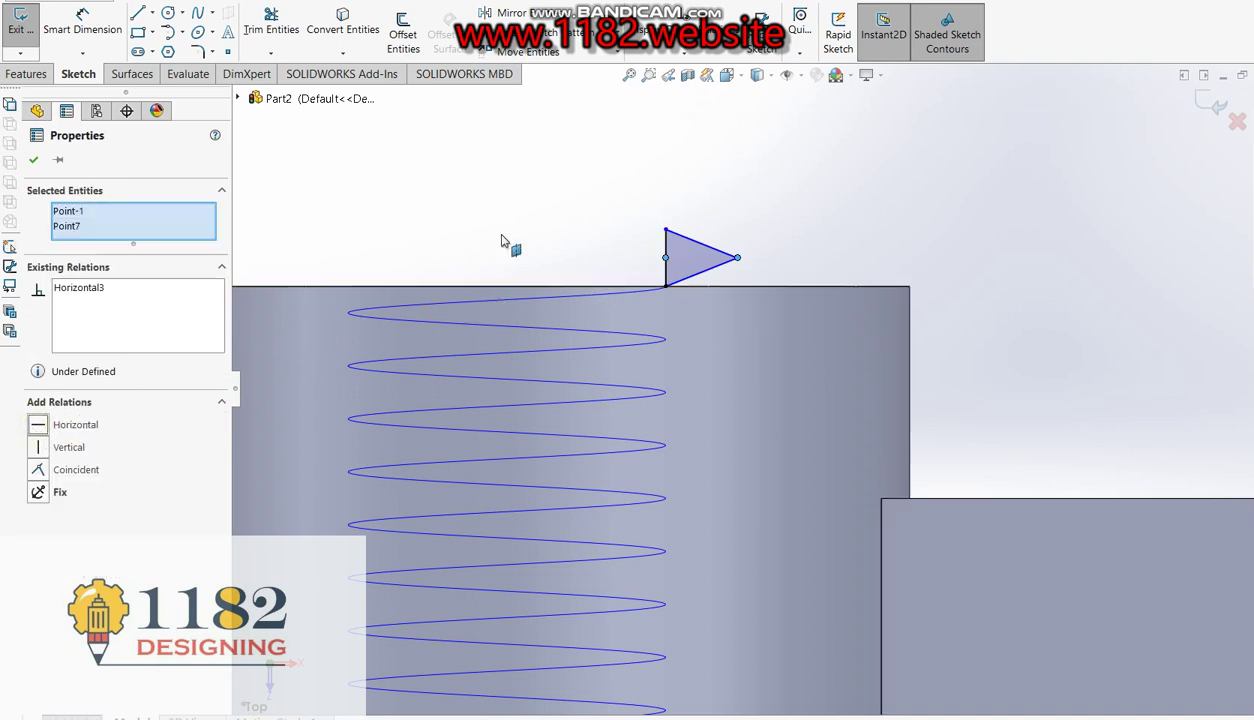
left_click(490, 215)
left_click(82, 25)
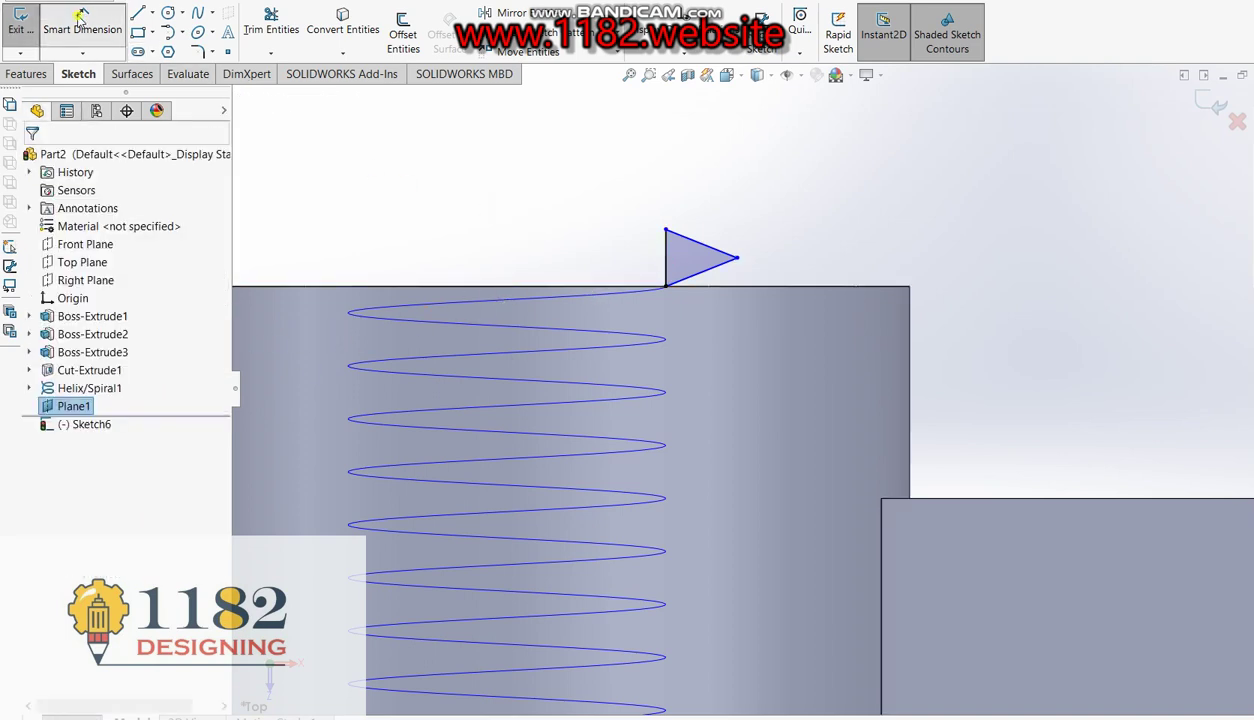
Dimension the triangle's width from the vertical edge to the tip as 2.4 mm.
left_click(737, 257)
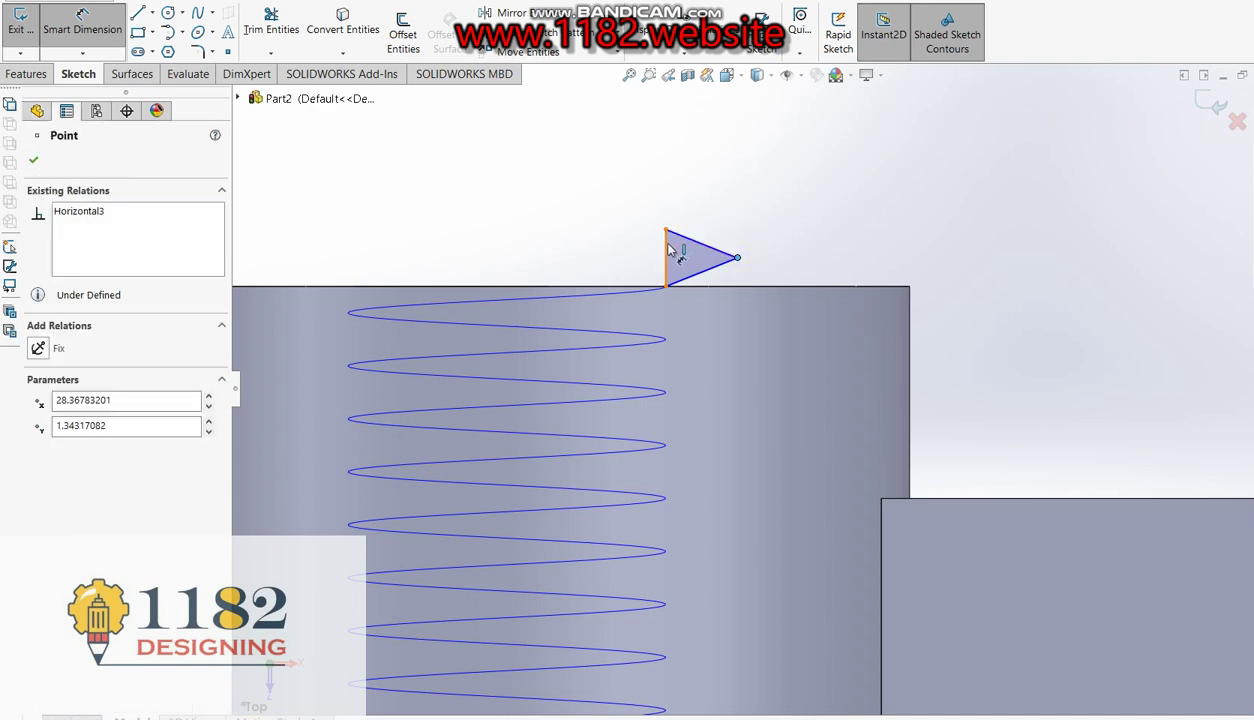
left_click(666, 246)
left_click(703, 168)
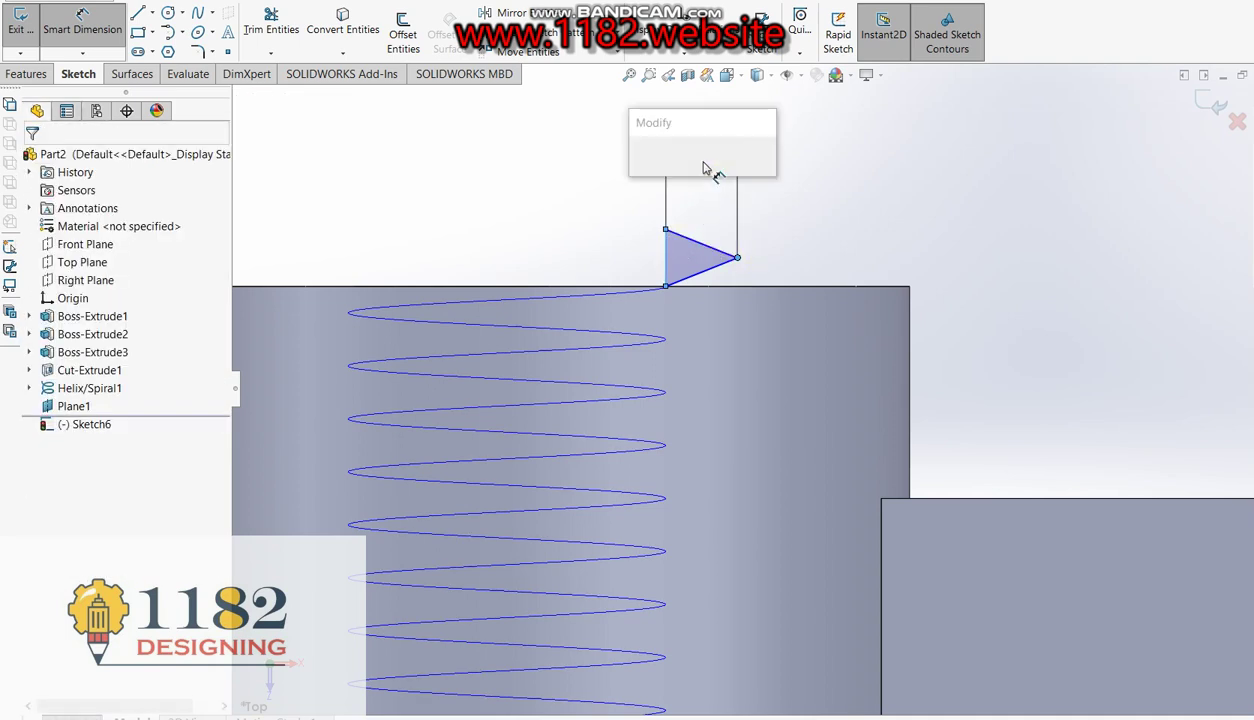
type("2.")
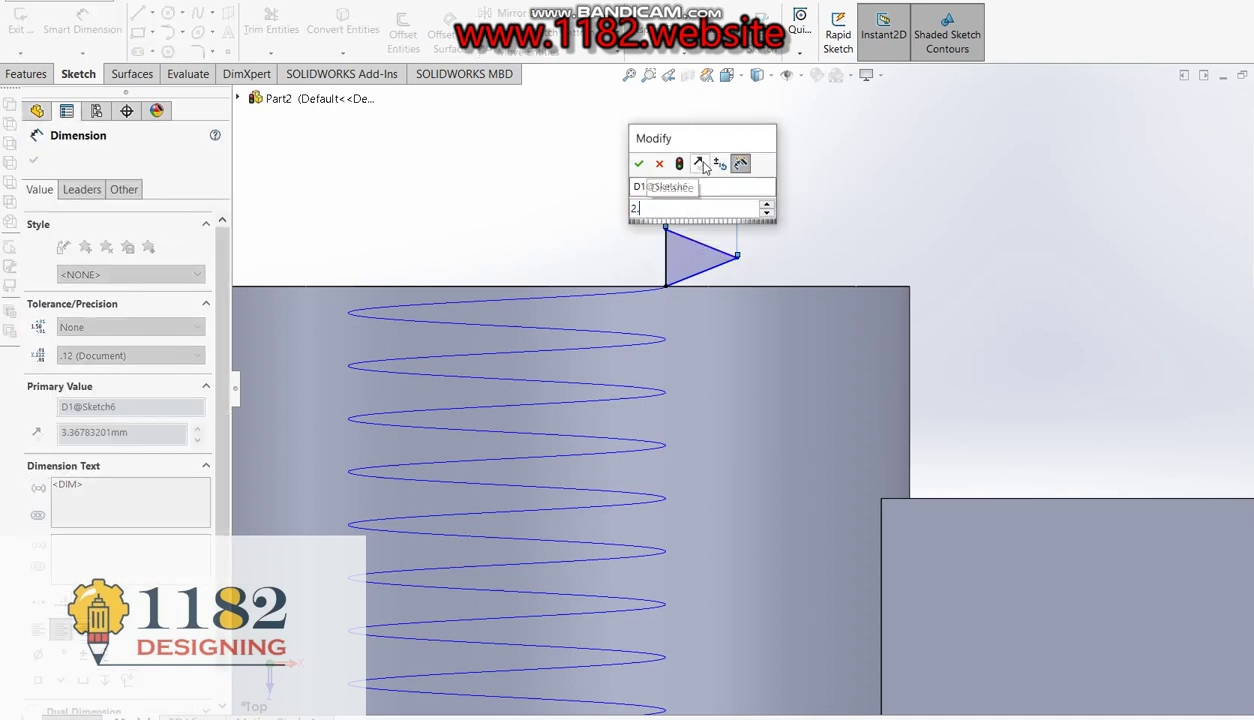
type("40")
key("Return")
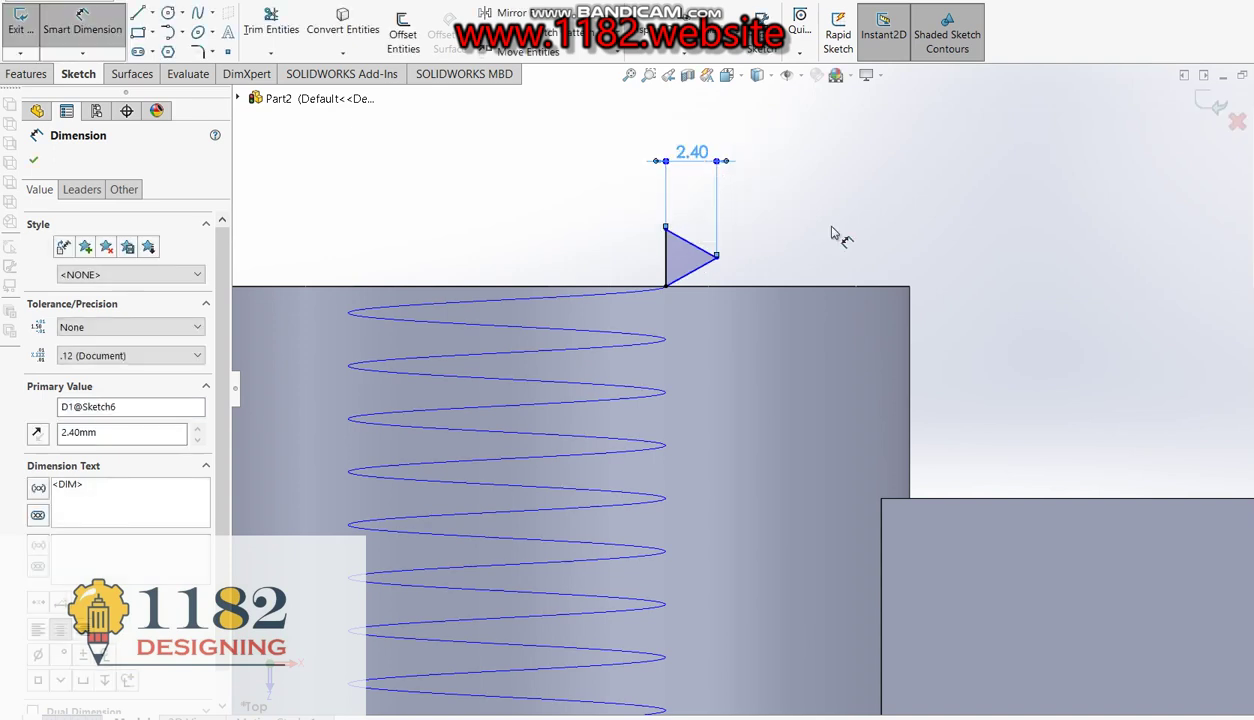
Set the angle between the triangle's two slanted sides to 55°.
left_click(686, 243)
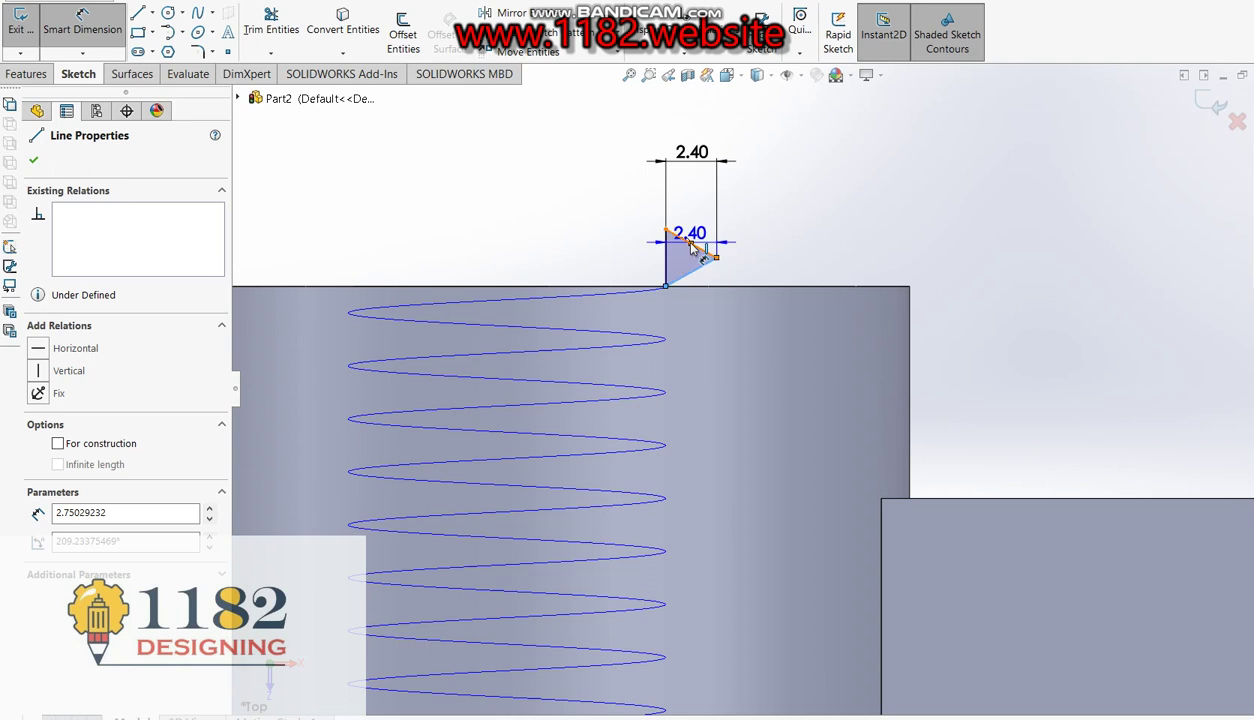
left_click(663, 245)
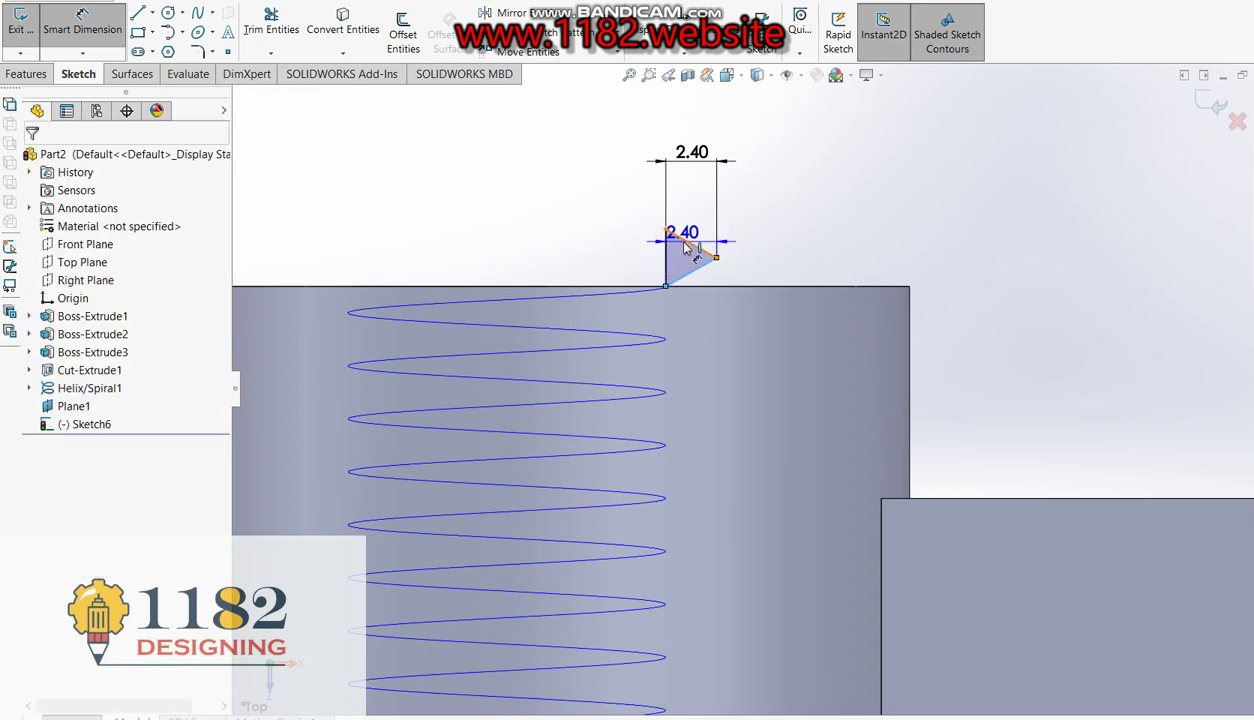
left_click(686, 248)
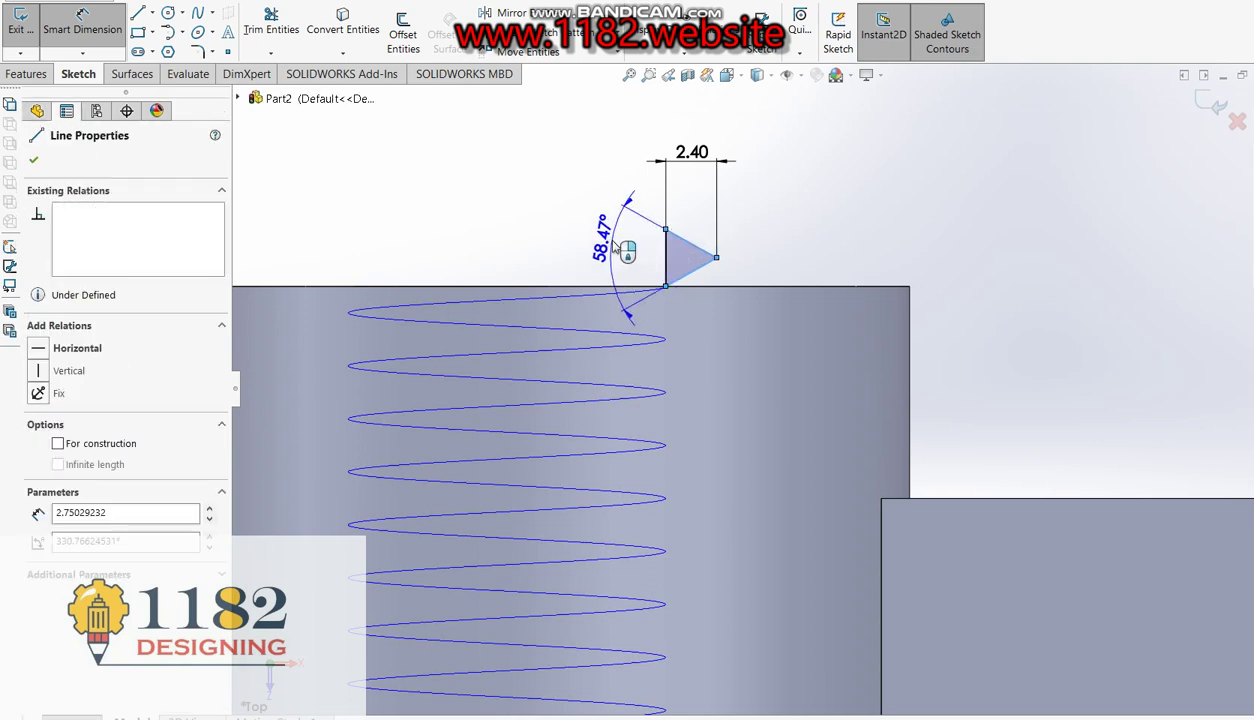
left_click(612, 248)
type("55")
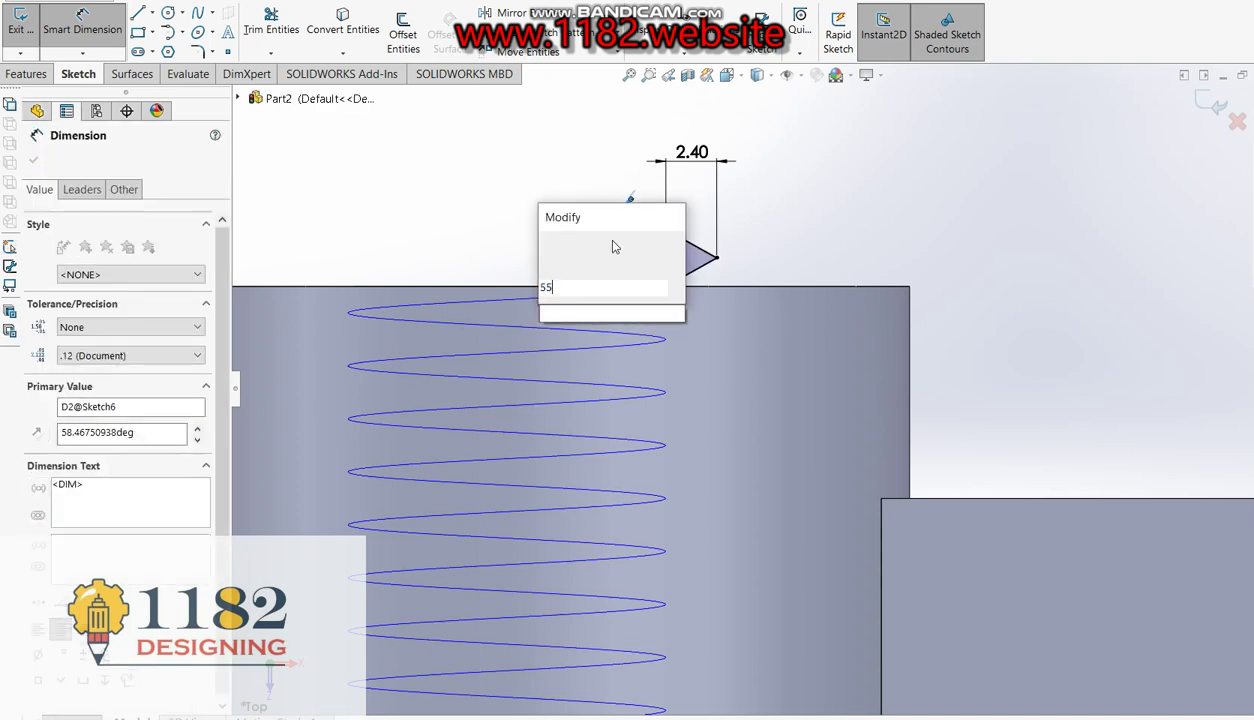
key("Return")
scroll(680, 240, "down", 1)
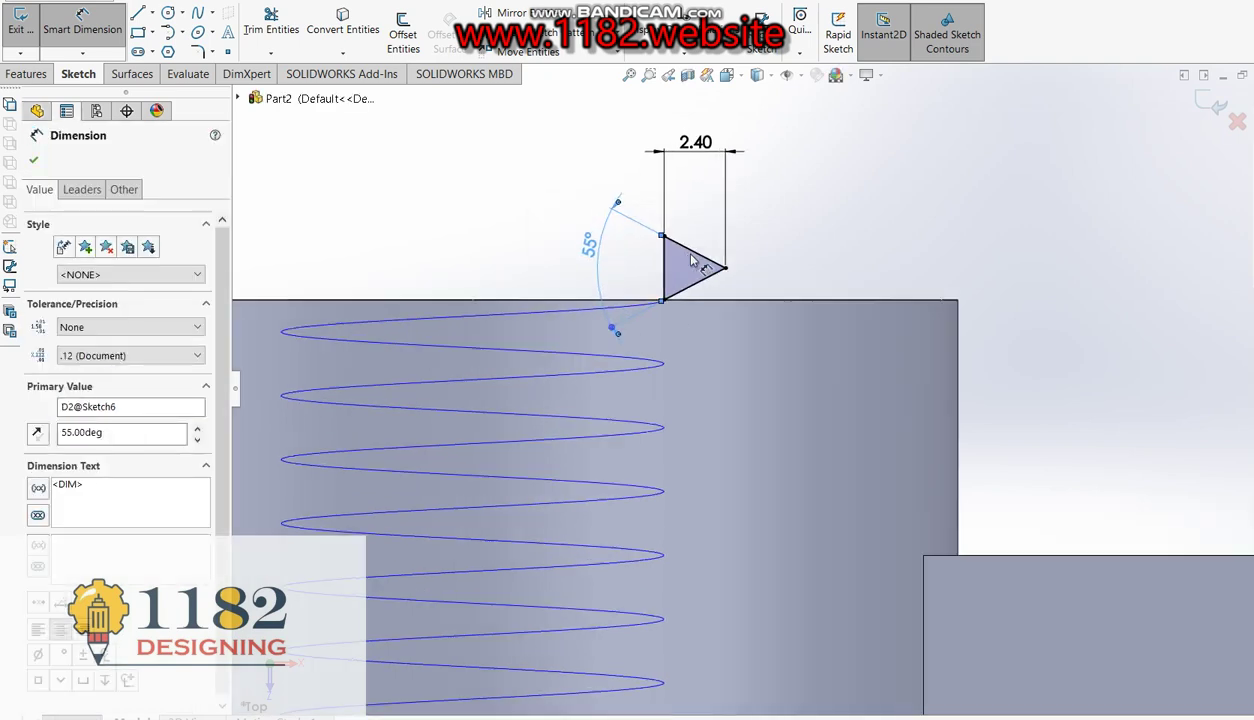
left_click(204, 51)
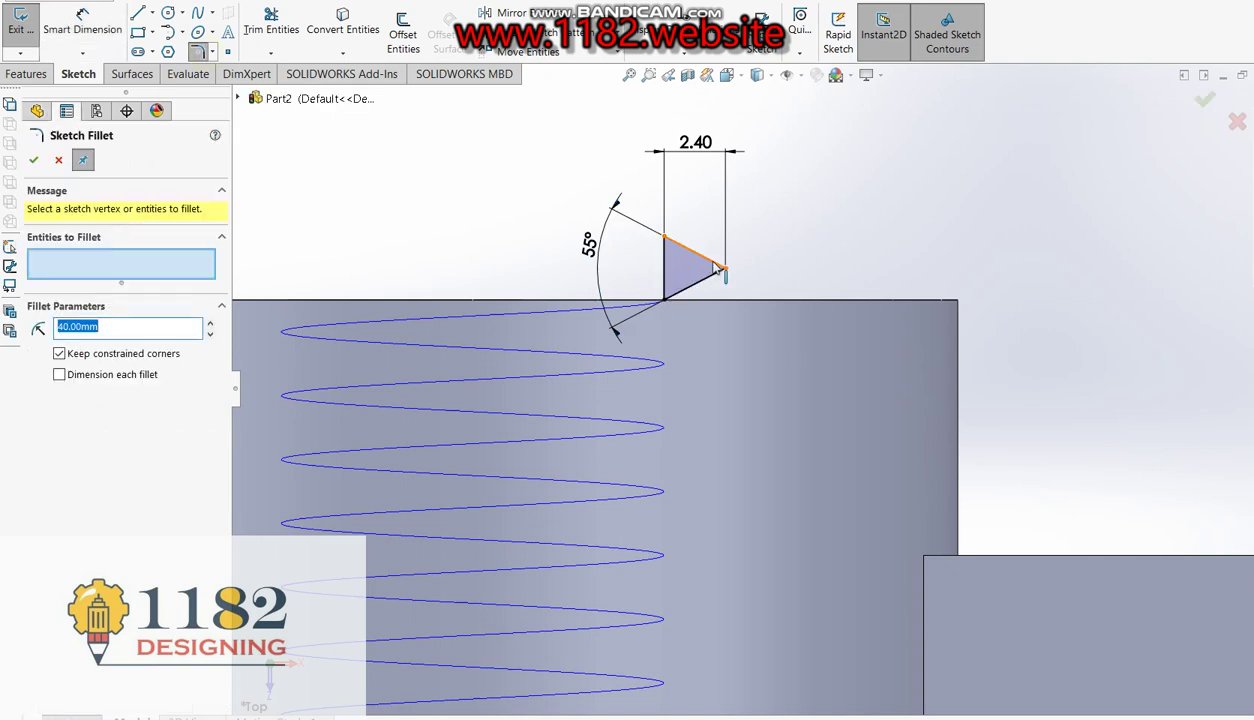
Round the triangle's tip with a 0.34 mm sketch fillet and exit Sketch6.
type("0")
left_click(703, 256)
left_click(702, 281)
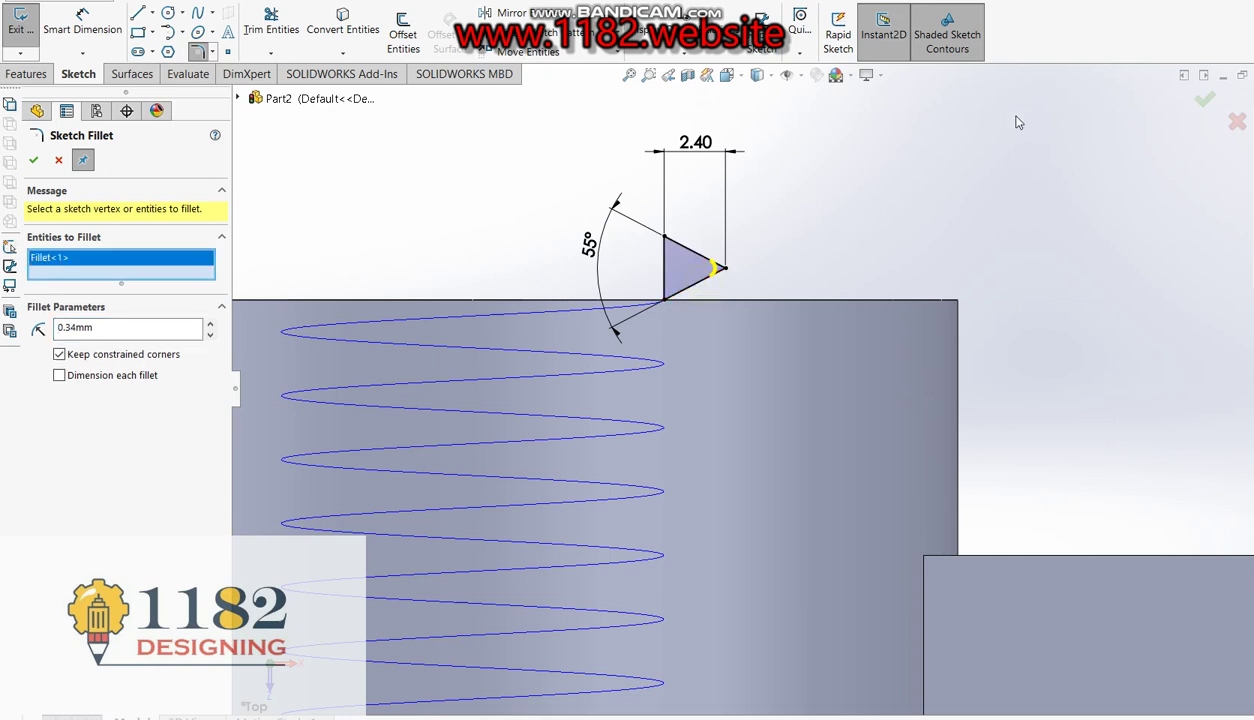
left_click(1205, 102)
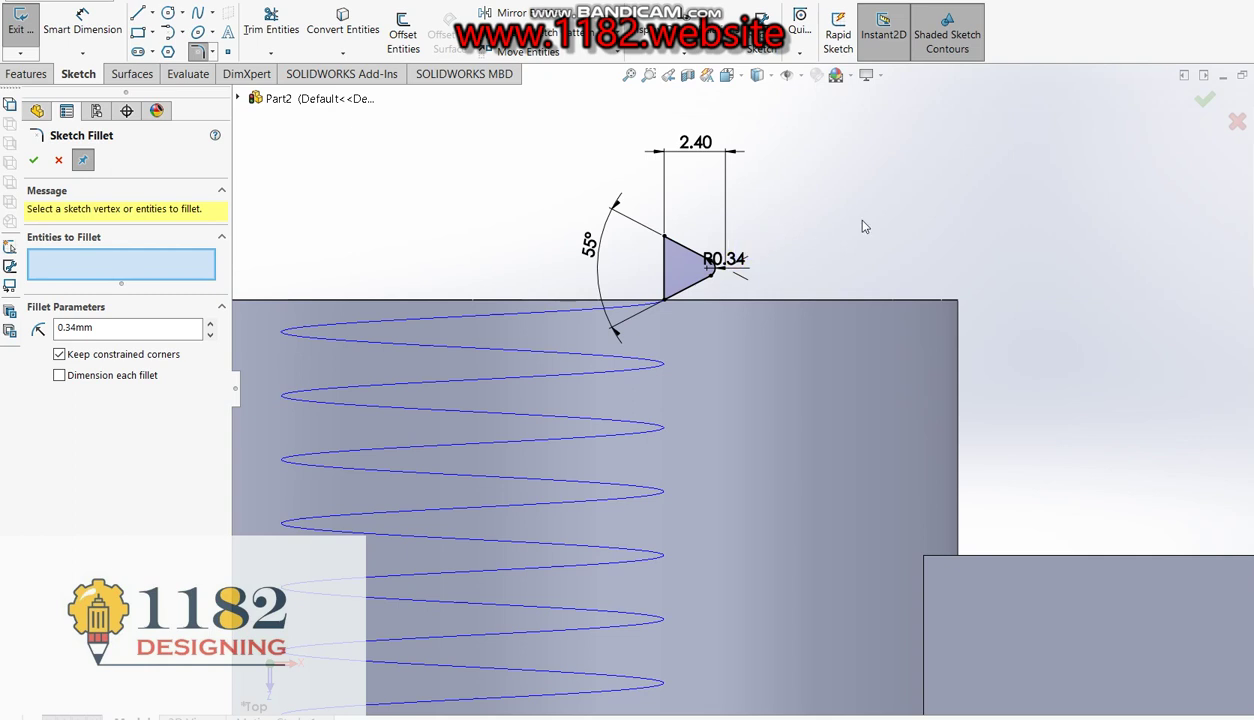
left_click(1205, 99)
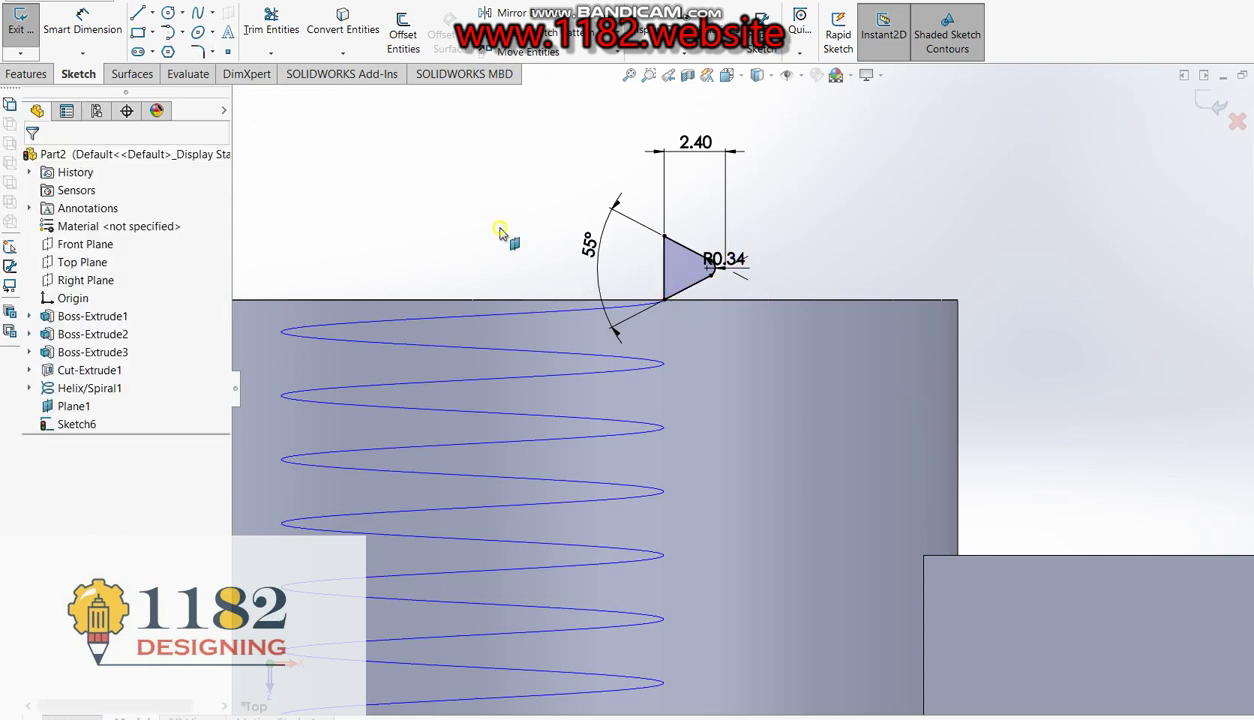
left_click(1203, 121)
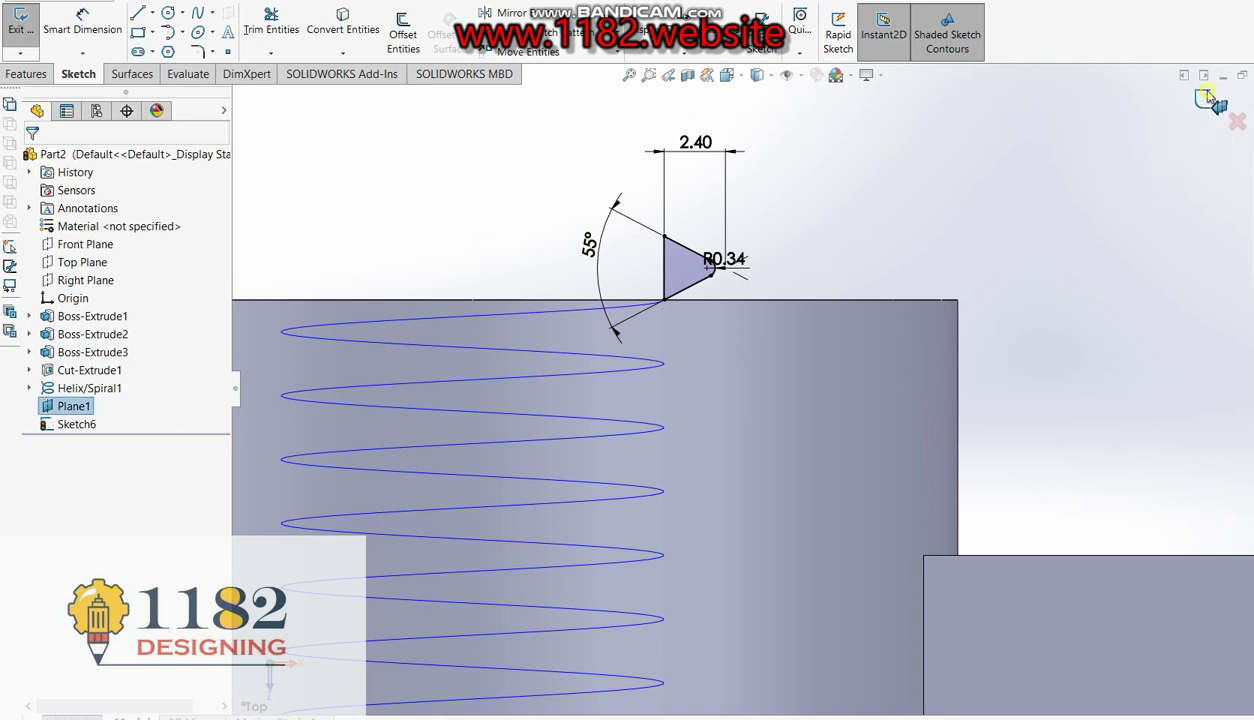
Swept-cut the Sketch6 profile along Helix/Spiral1 to create Cut-Sweep1.
left_click(76, 424)
left_click(72, 390, "ctrl")
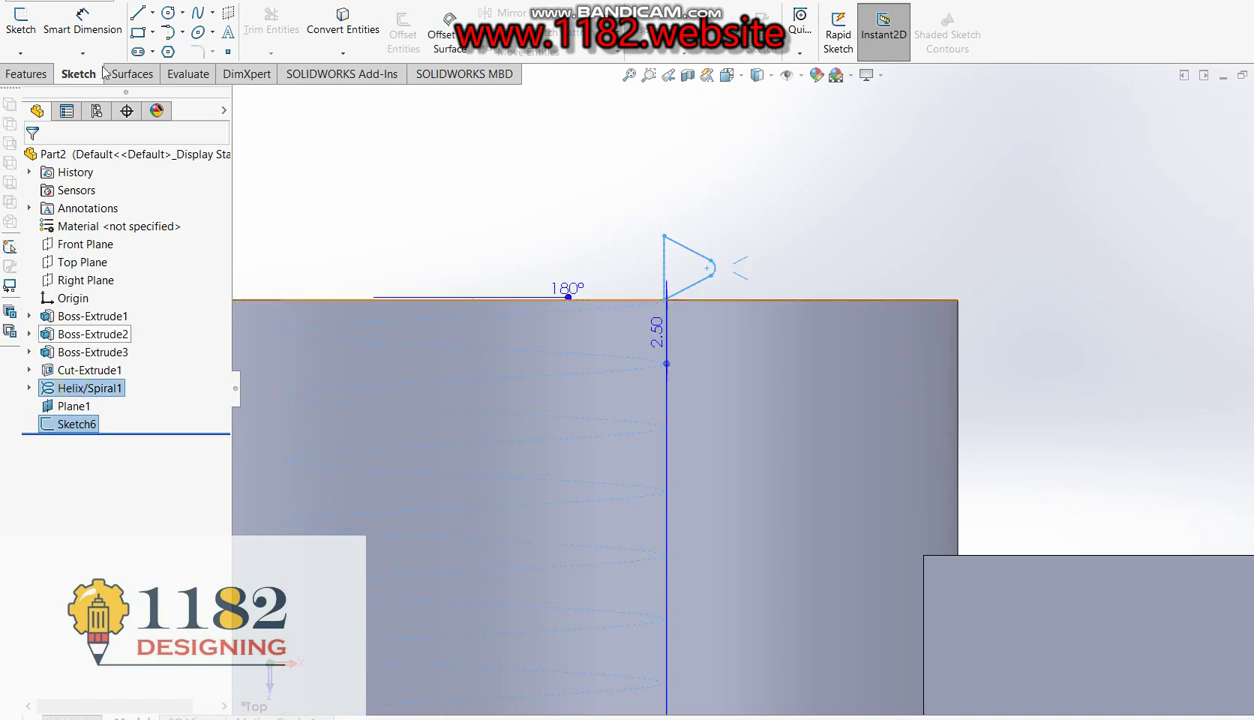
left_click(26, 74)
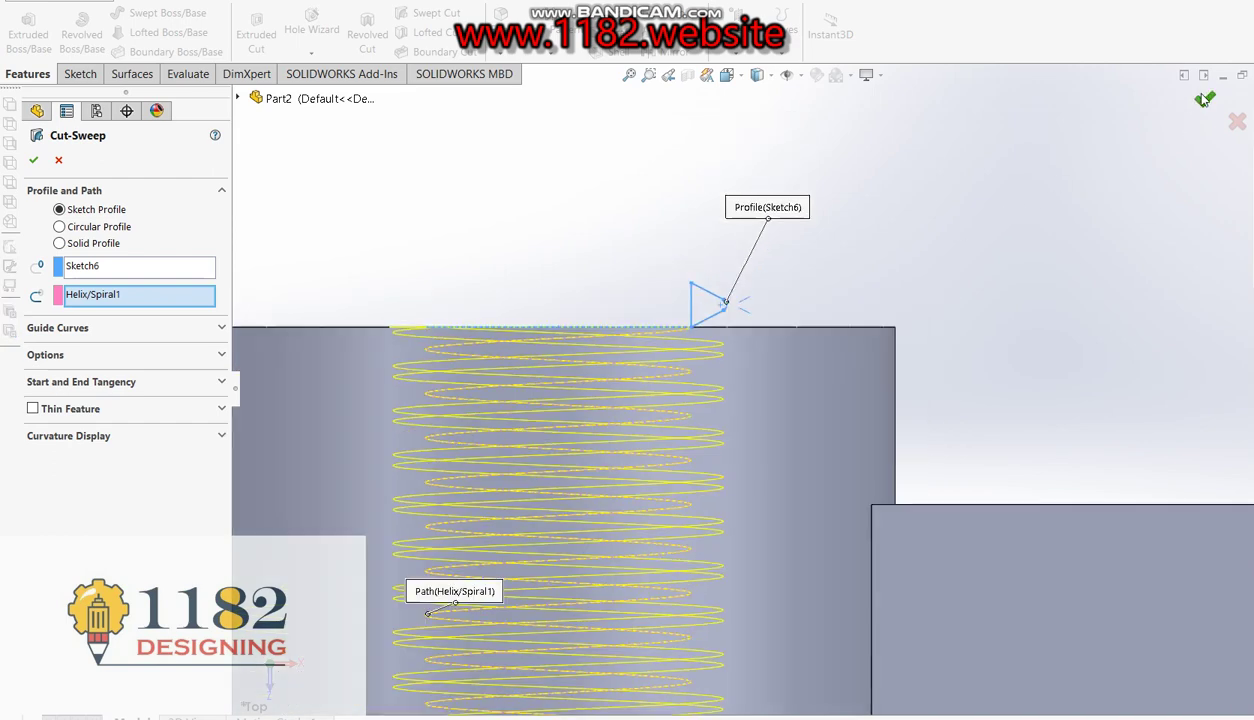
key("Return")
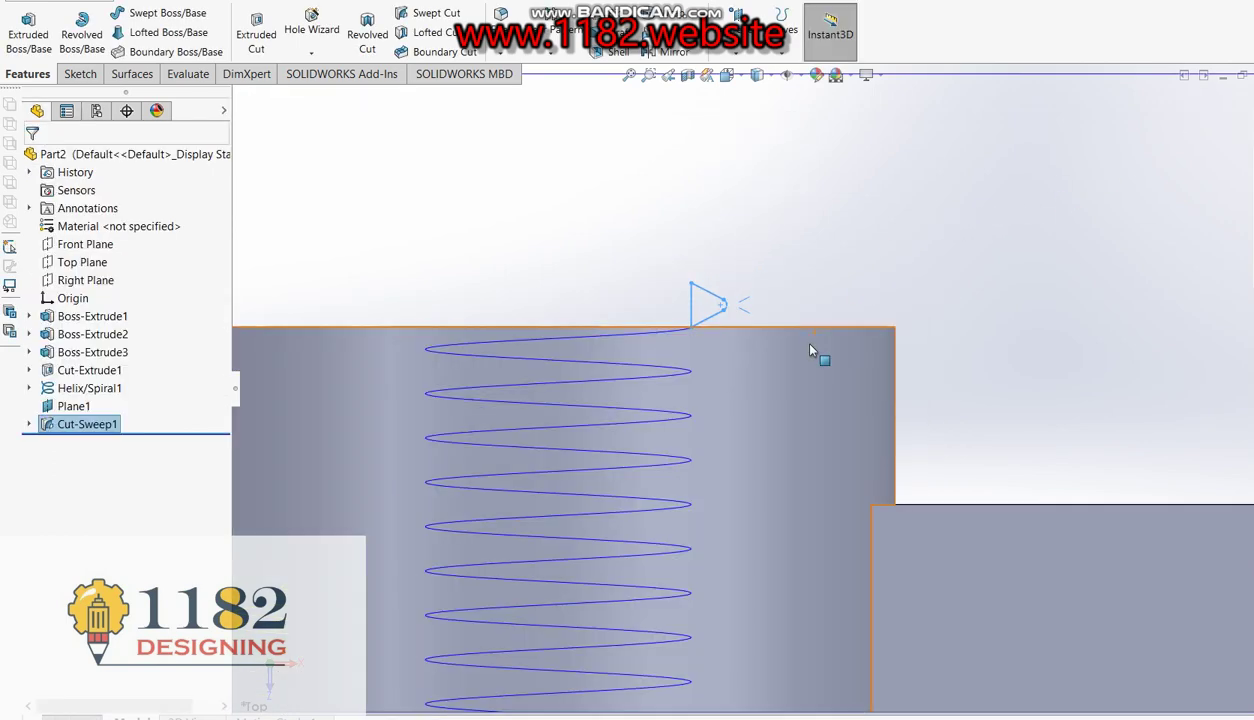
scroll(795, 336, "up", 3)
left_click(843, 190)
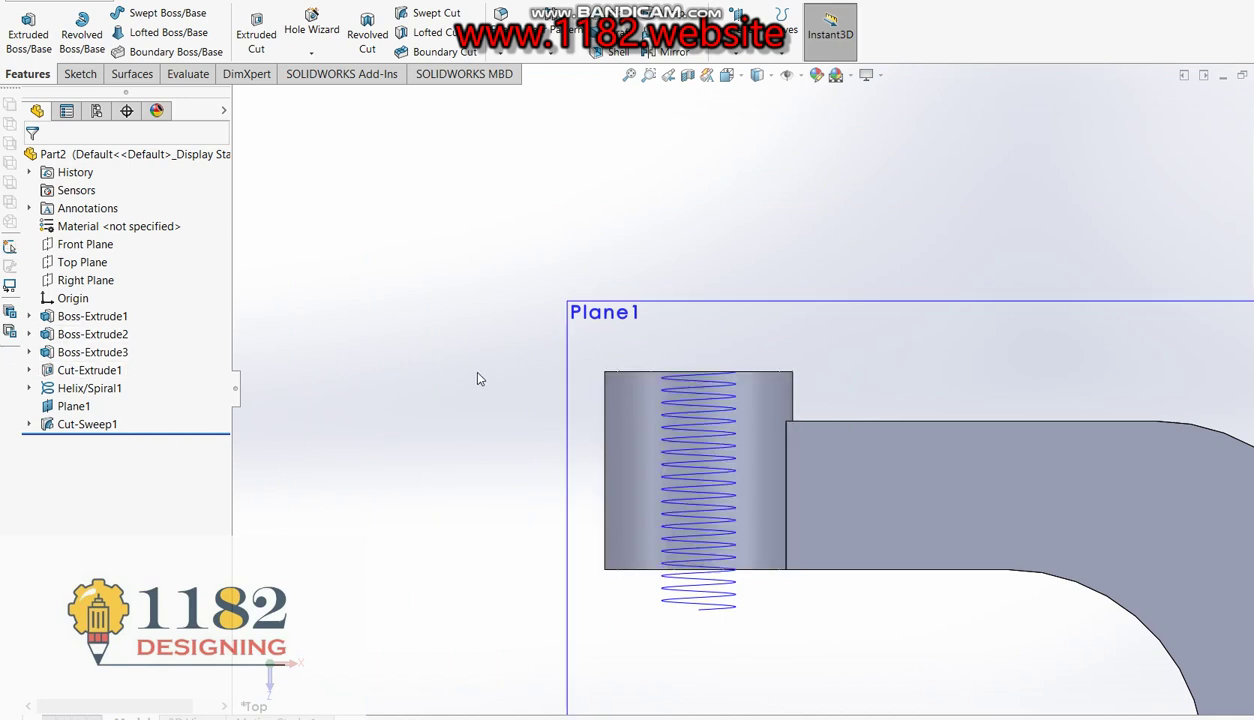
Section the part through Plane1 and view the threaded hole face-on.
left_click(73, 406)
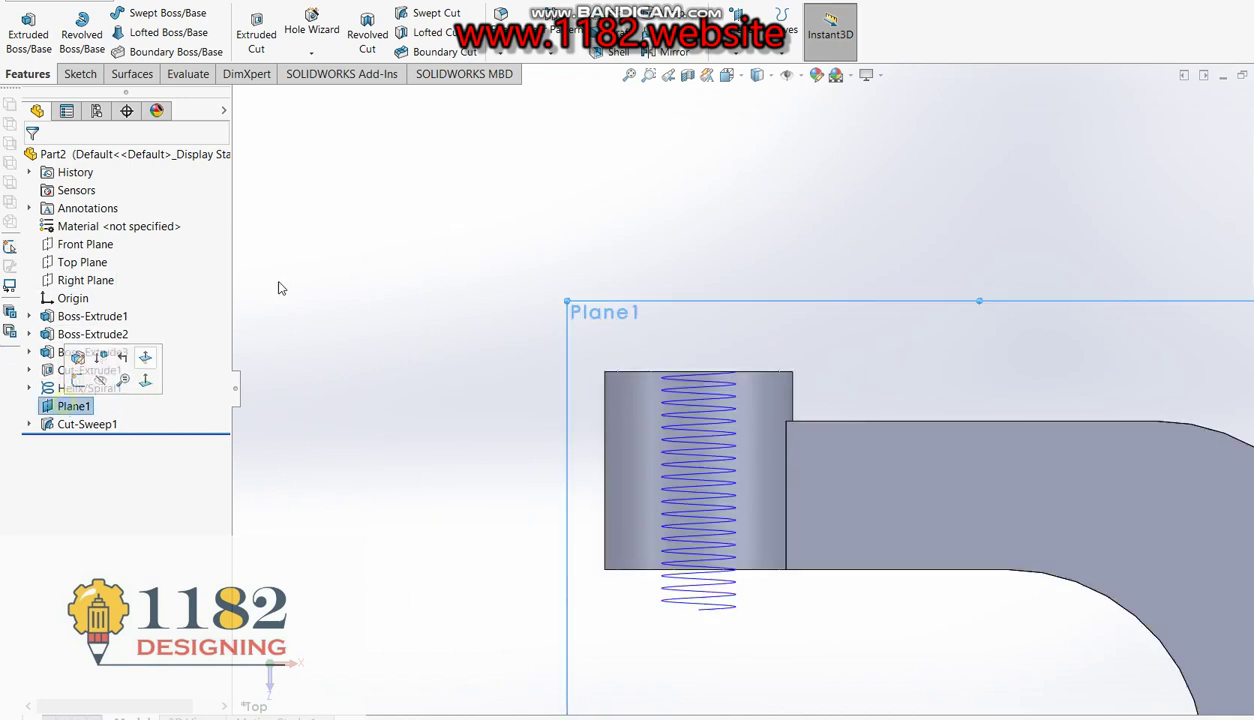
left_click(687, 76)
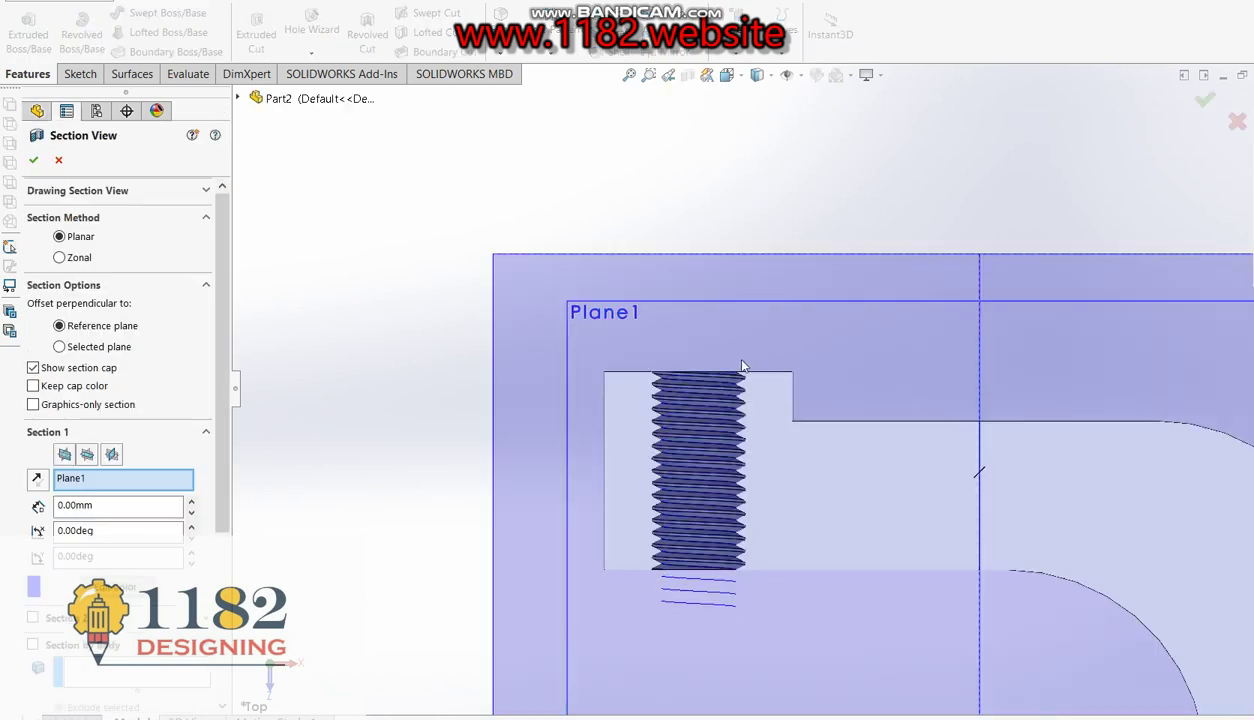
key("ctrl+8")
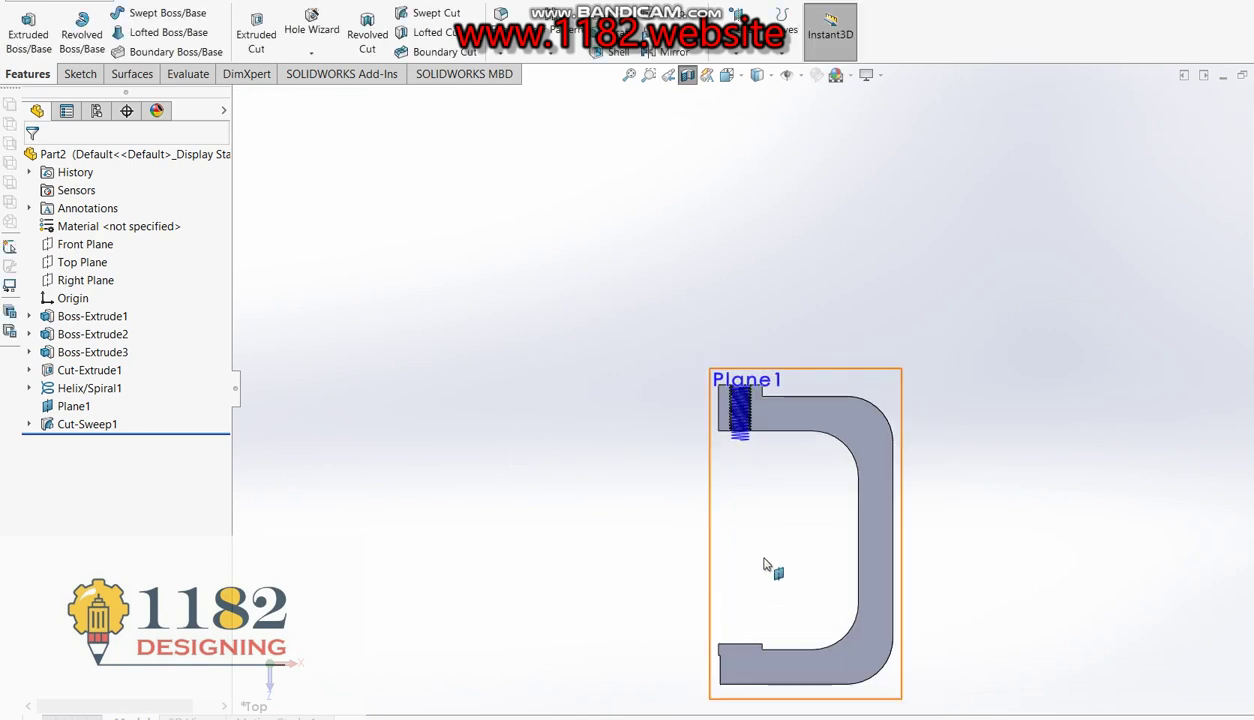
Turn off the section view and apply a red appearance to the whole part.
key("f")
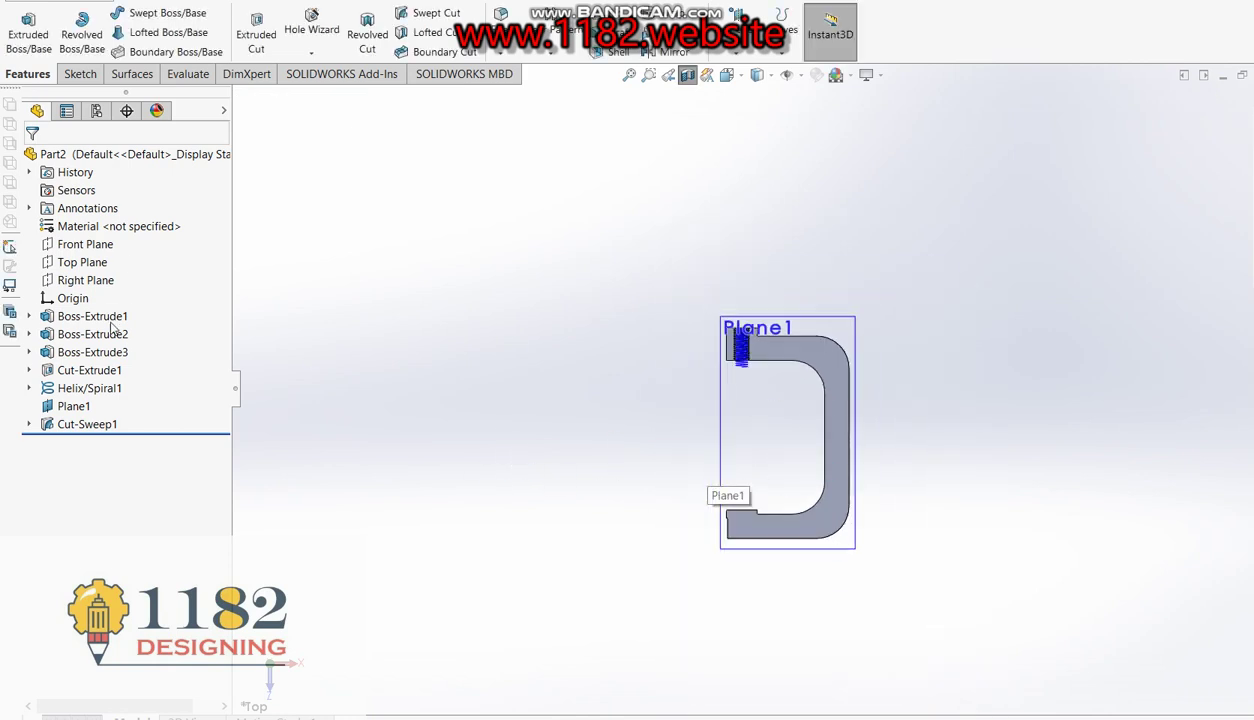
left_click(688, 75)
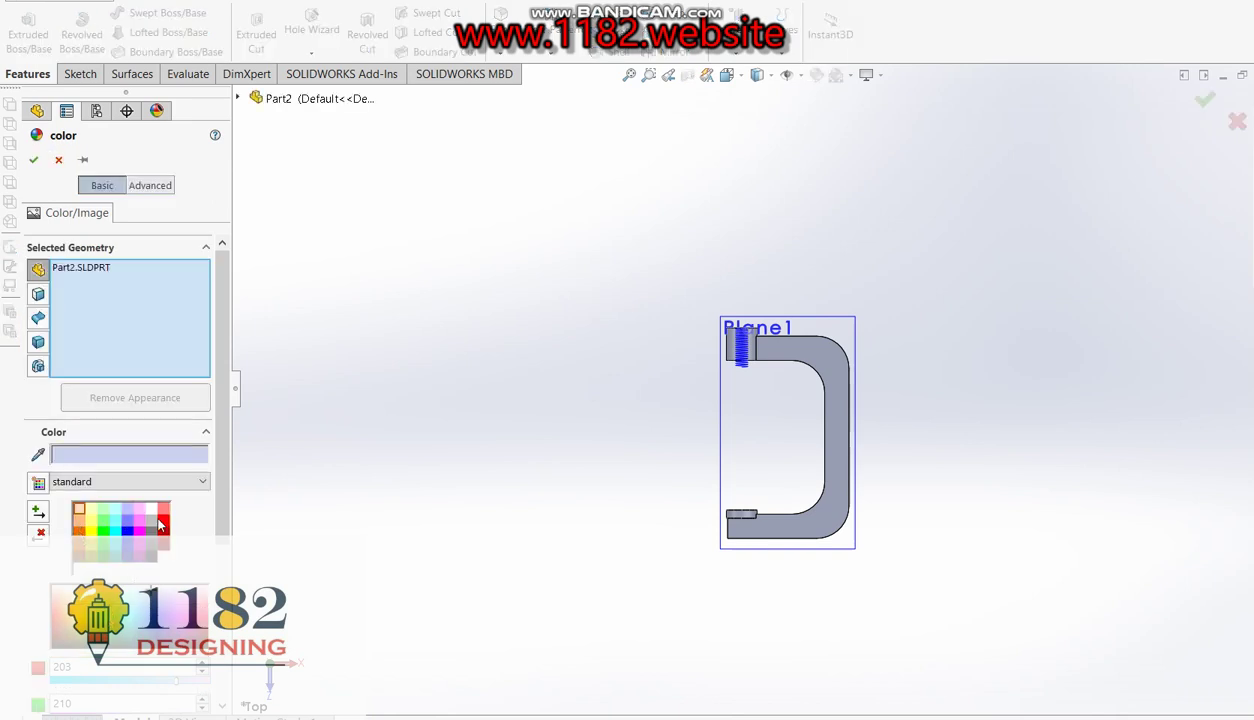
left_click(160, 523)
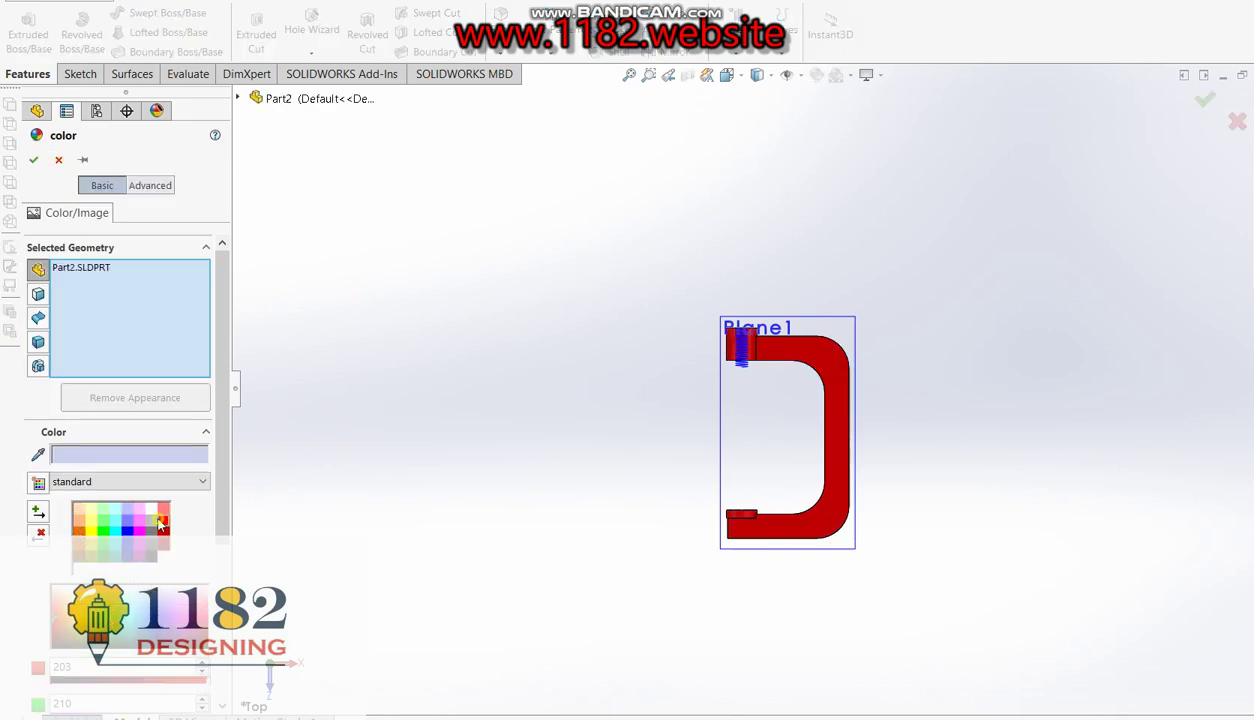
left_click(1205, 100)
key("f")
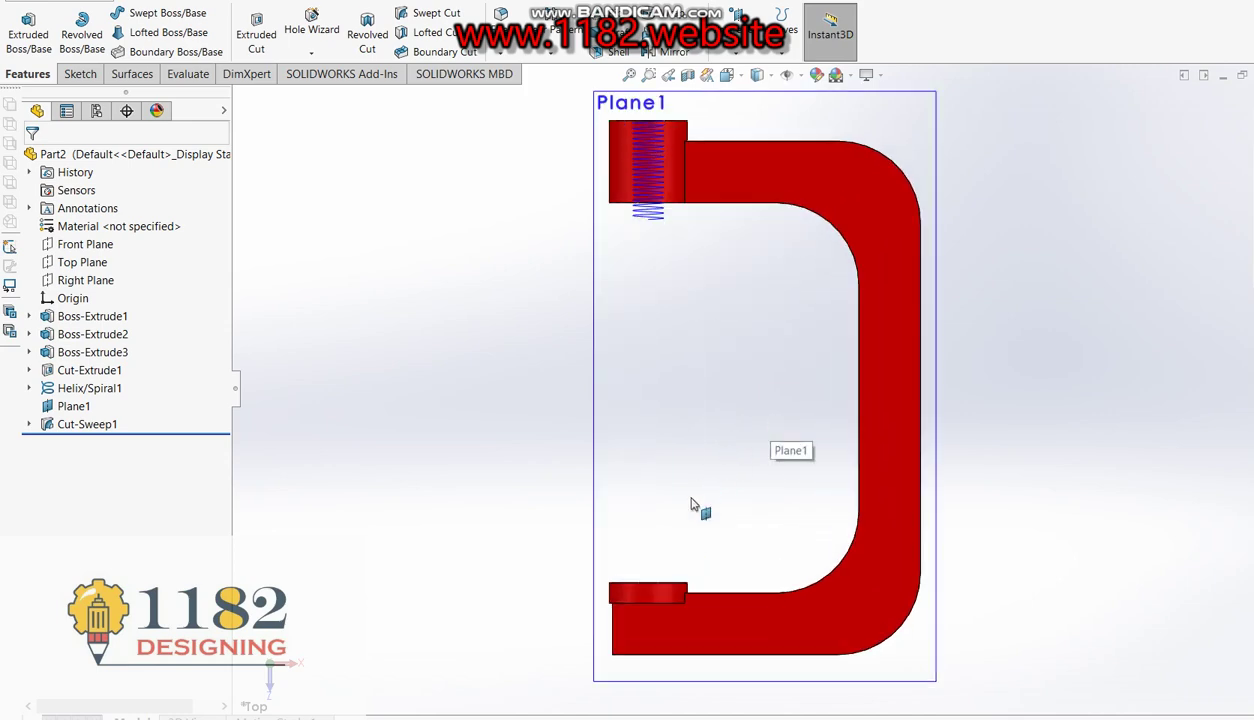